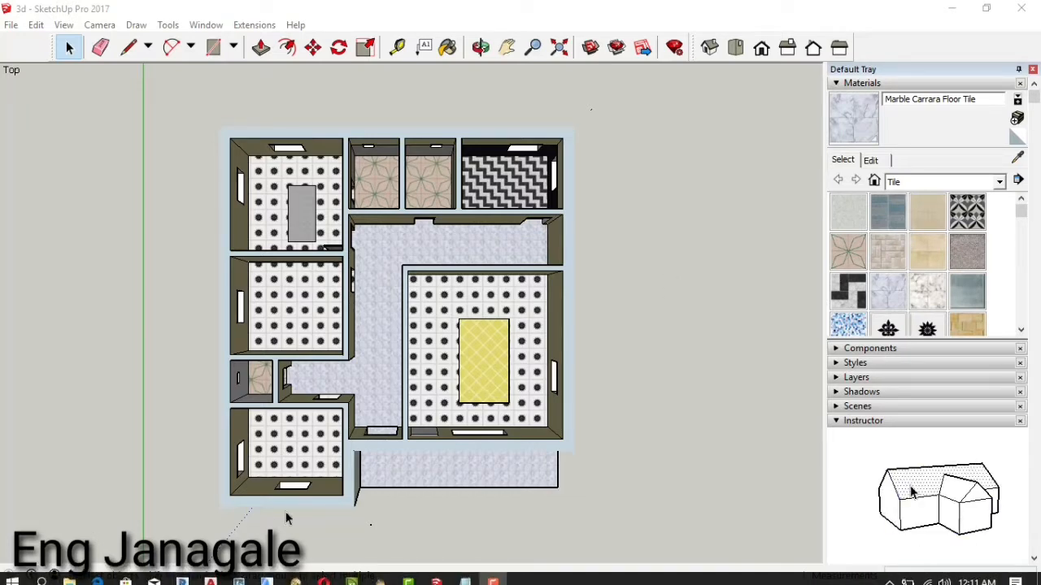
# - Switch to the Opera browser, open the 3D Warehouse site through a web search for "sketchup warehouse", and search its models for "door"
pyautogui.click(324, 574)
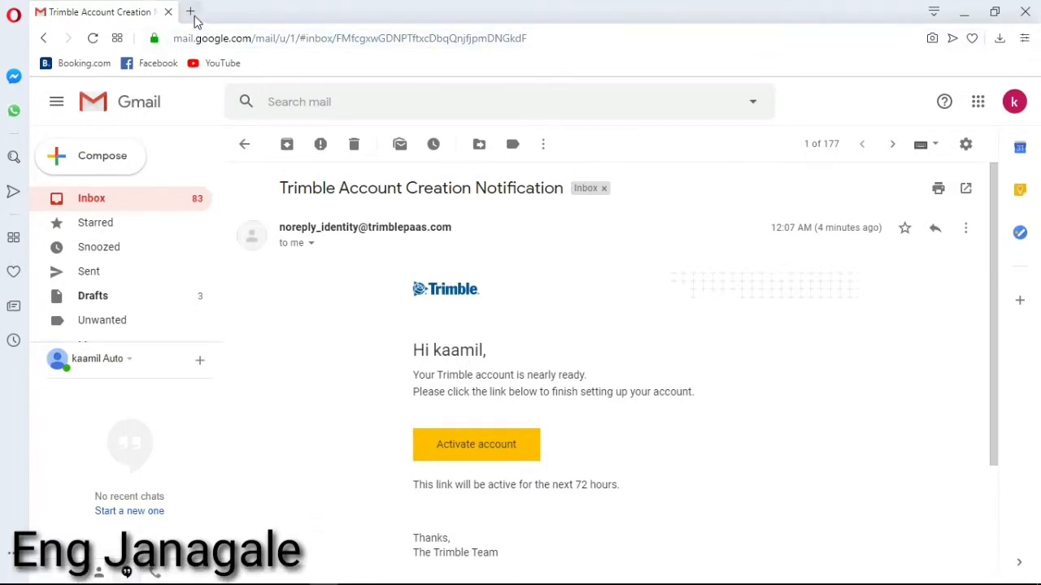
pyautogui.click(192, 12)
pyautogui.click(384, 140)
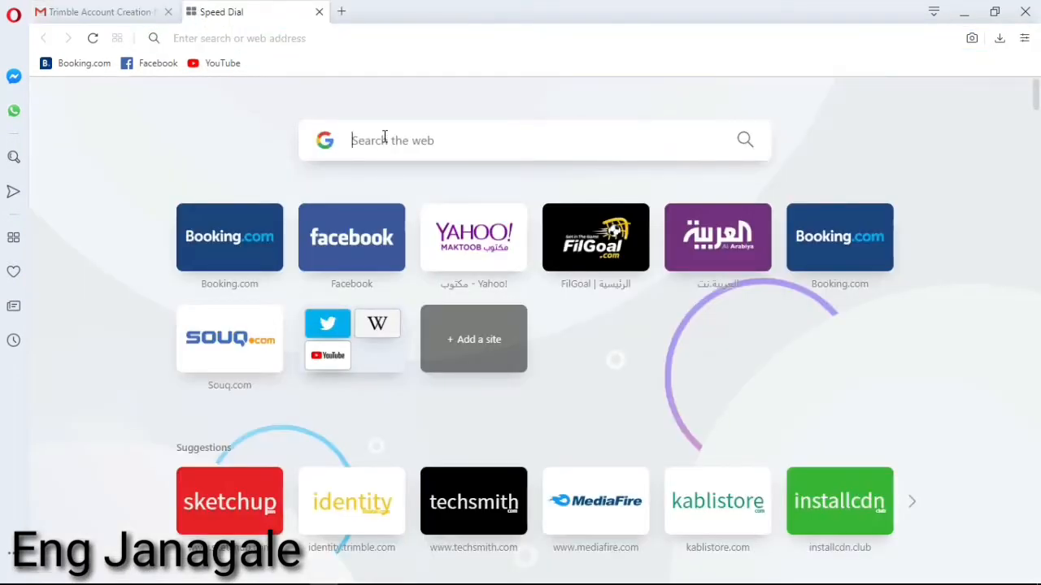
pyautogui.write('sket')
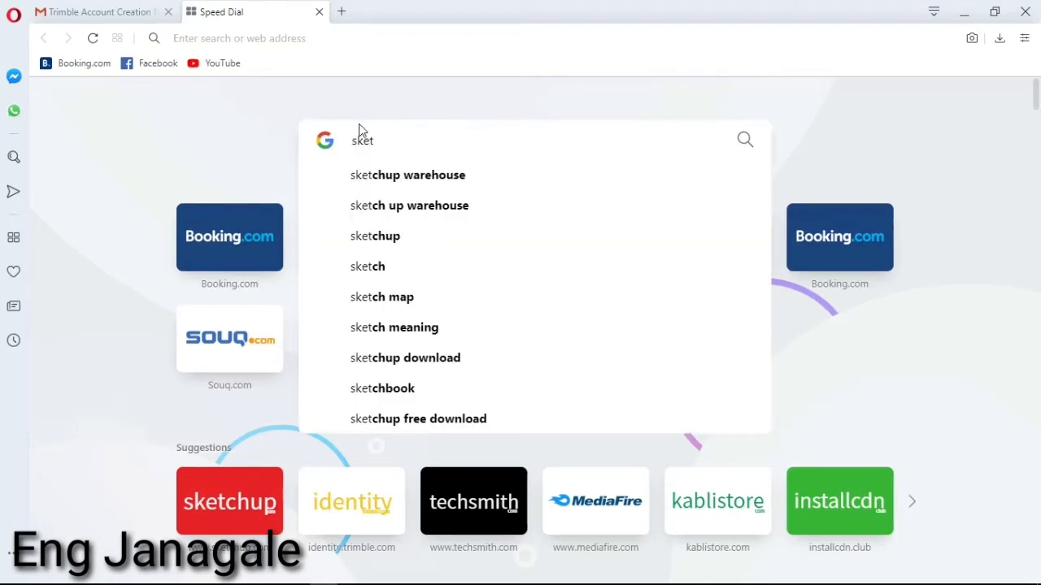
pyautogui.click(396, 199)
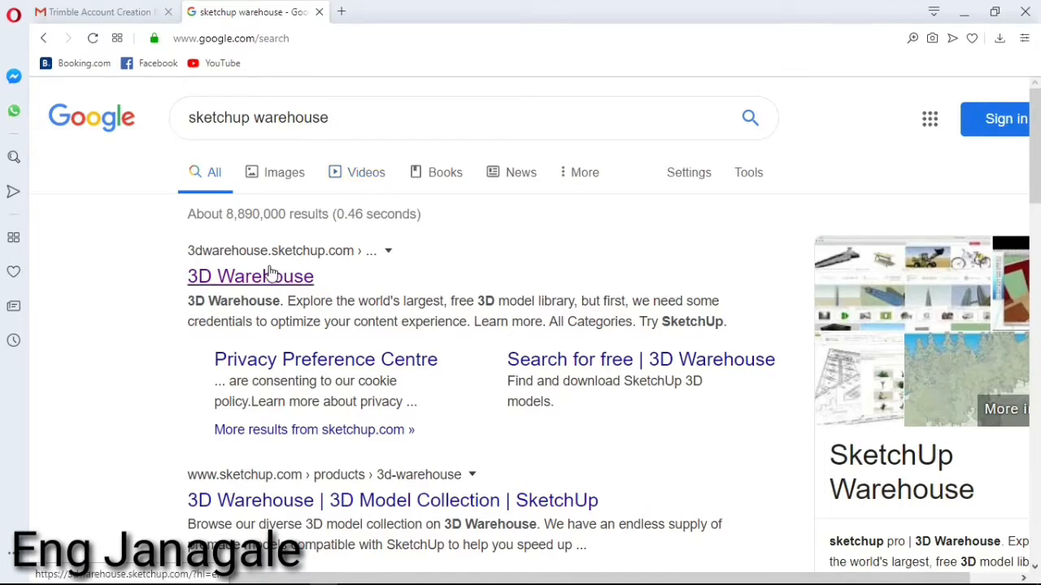
pyautogui.click(271, 275)
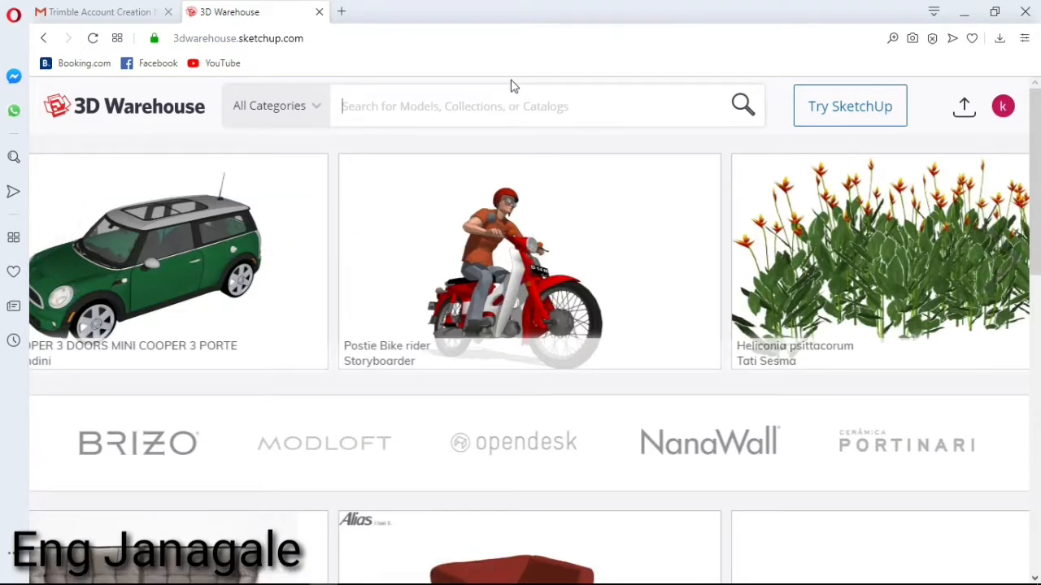
pyautogui.write('door')
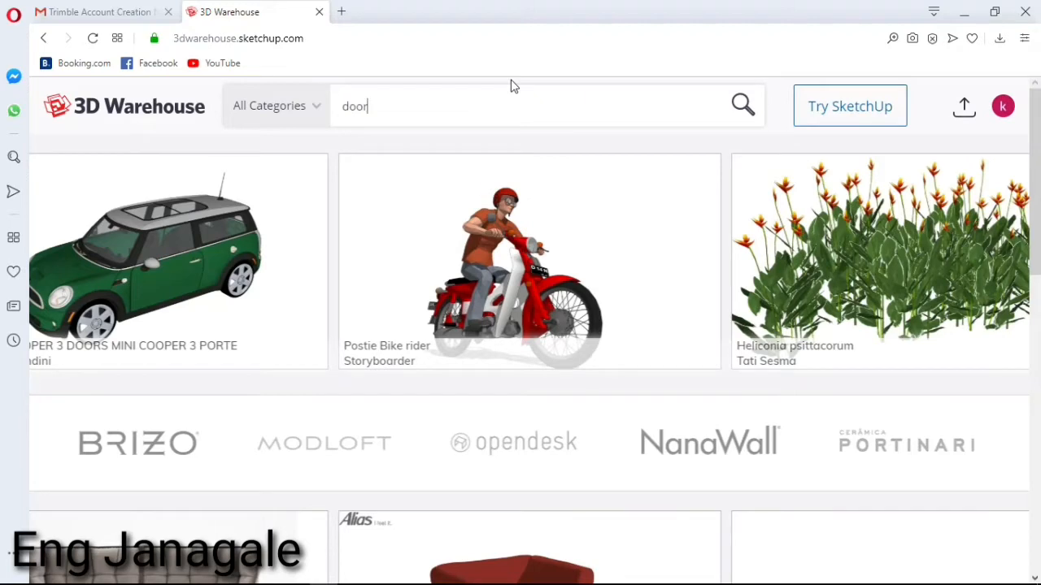
pyautogui.press('Return')
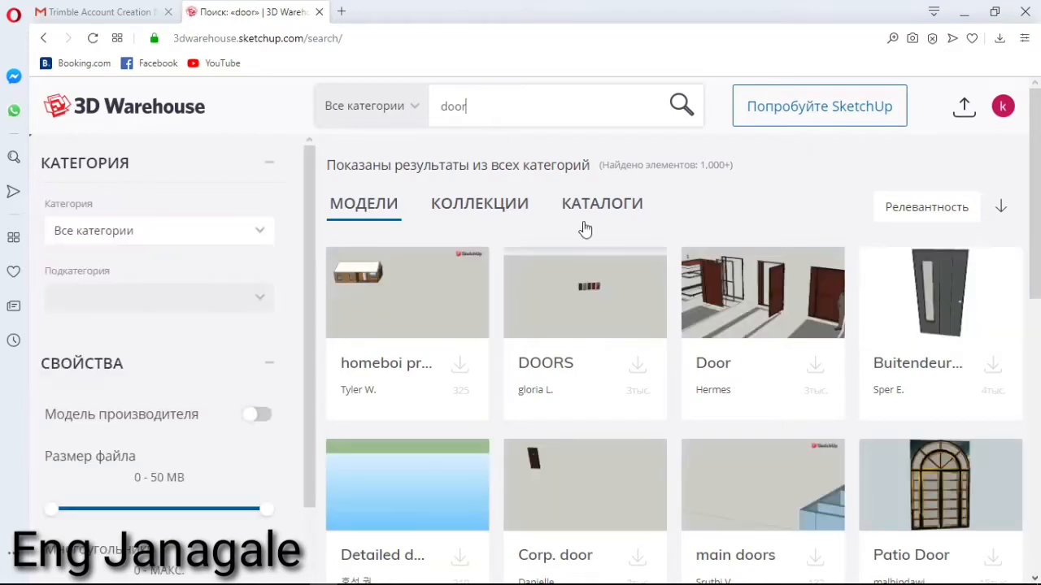
# - Browse the door search results and preview the wood-grain Door model with small square inlays
pyautogui.scroll(-2, 516, 242)
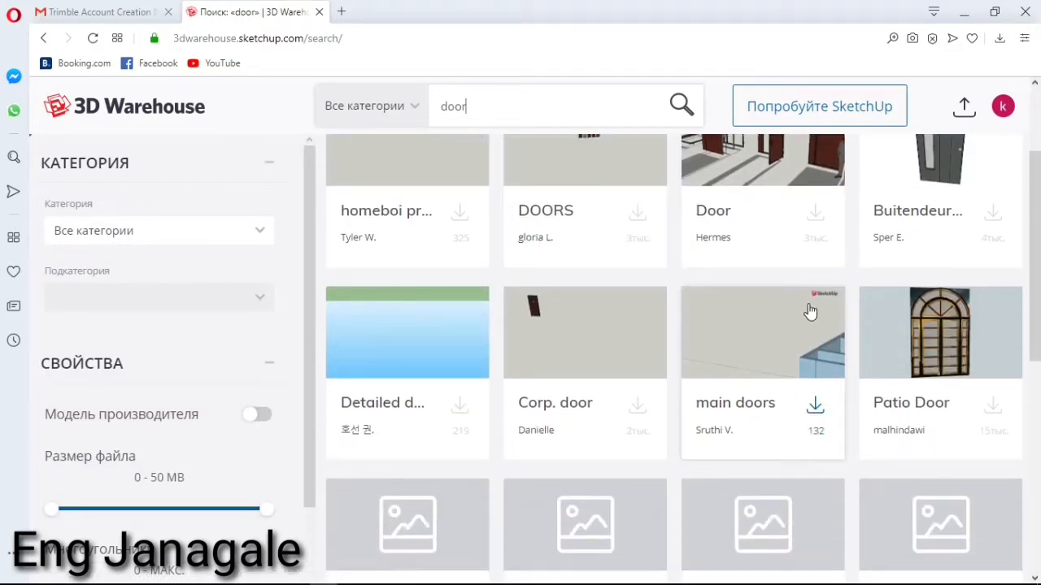
pyautogui.scroll(-2, 683, 318)
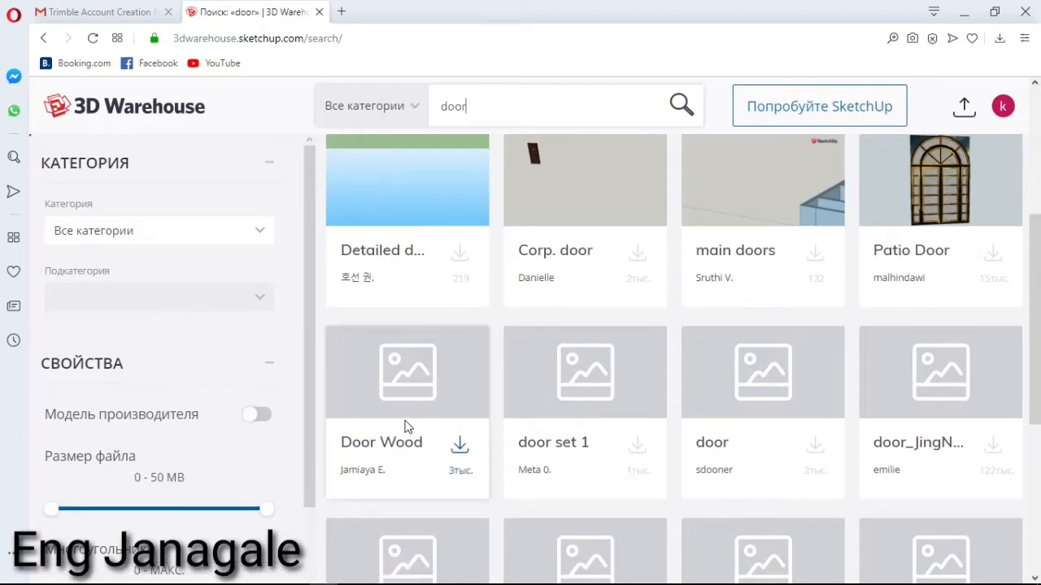
pyautogui.scroll(-2, 434, 434)
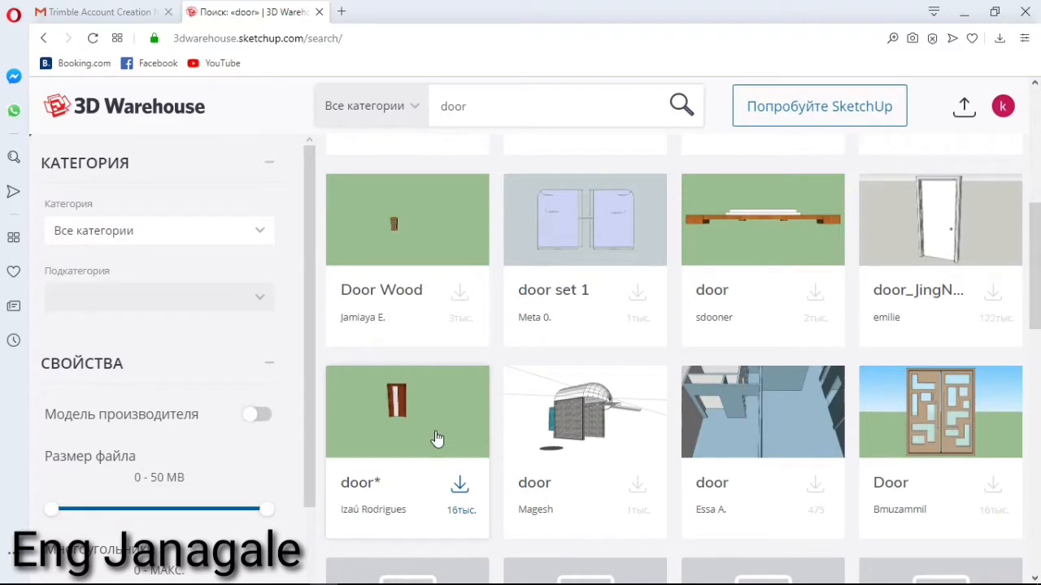
pyautogui.scroll(-2, 813, 333)
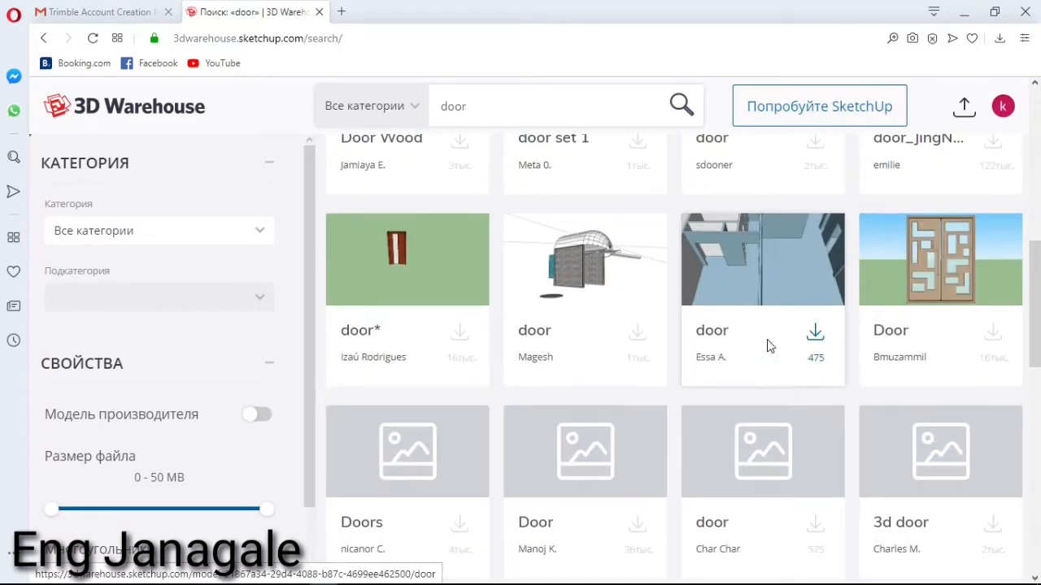
pyautogui.scroll(1, 770, 348)
pyautogui.scroll(1, 767, 344)
pyautogui.scroll(-3, 767, 344)
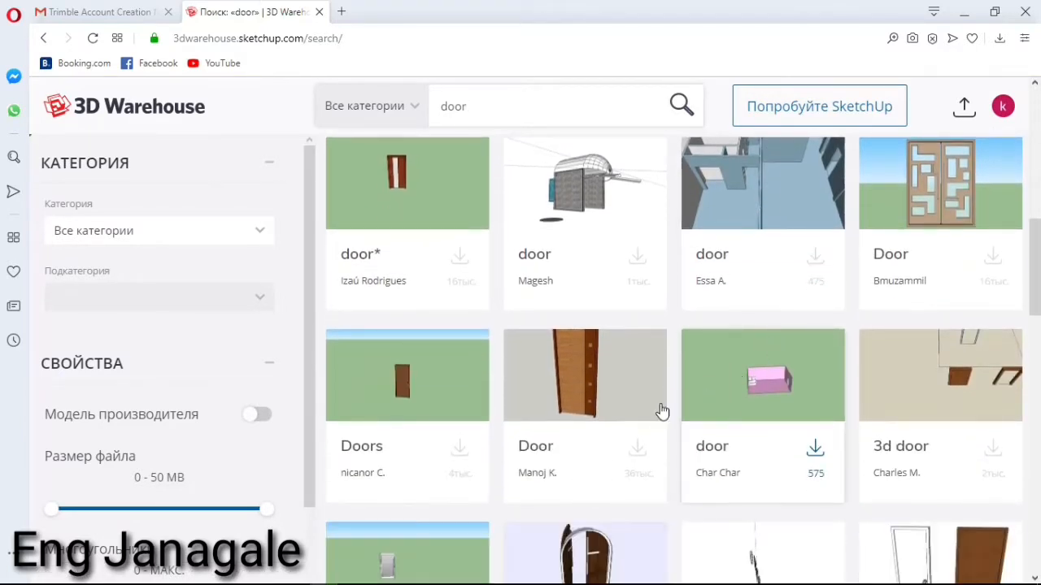
pyautogui.click(564, 407)
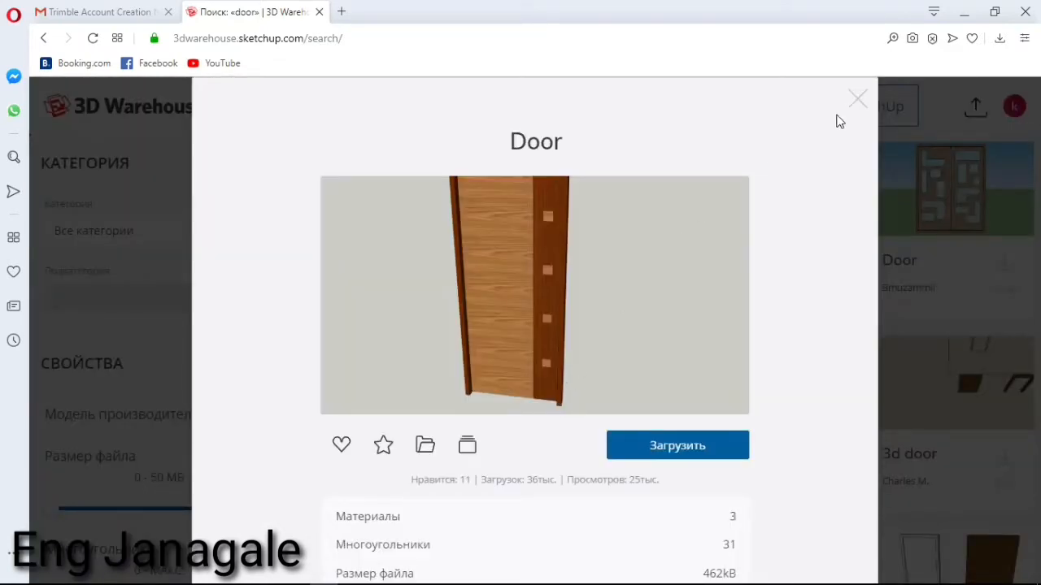
pyautogui.click(858, 98)
# - Download the dark brown panelled door from further down the results as a SketchUp 2017 model and show the file in its folder
pyautogui.scroll(-3, 781, 211)
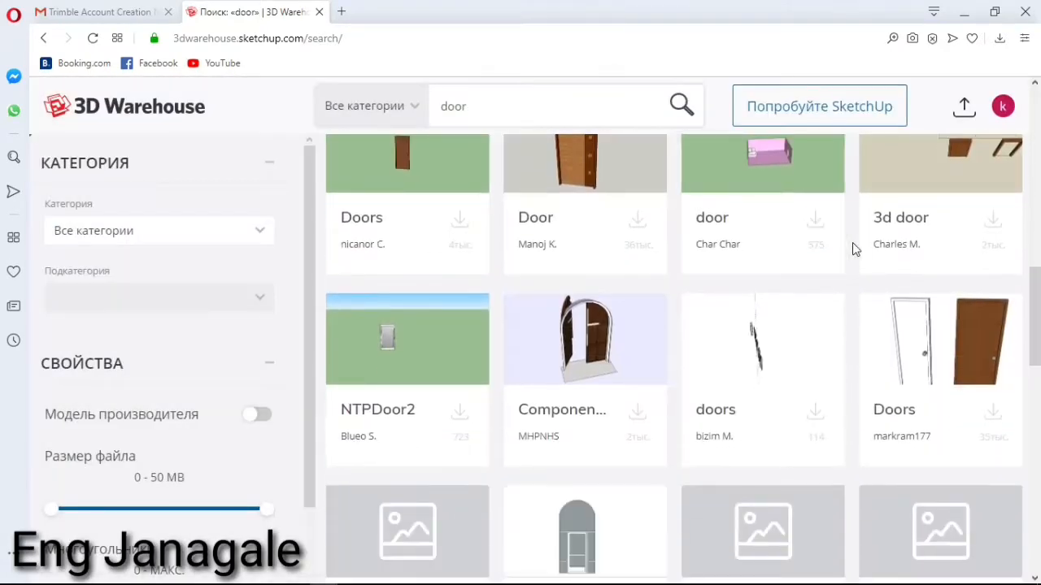
pyautogui.scroll(-3, 511, 339)
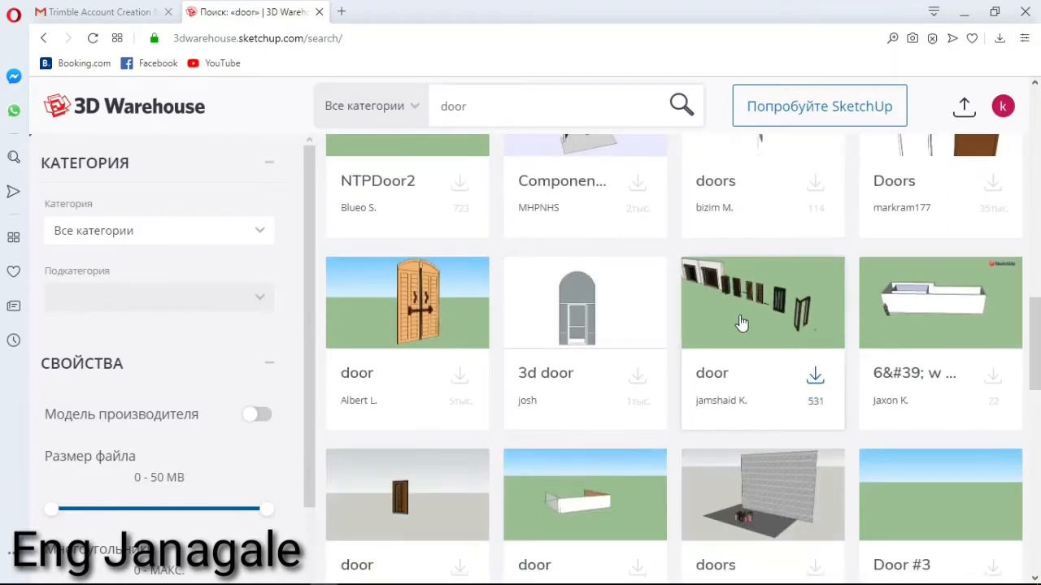
pyautogui.scroll(-3, 516, 332)
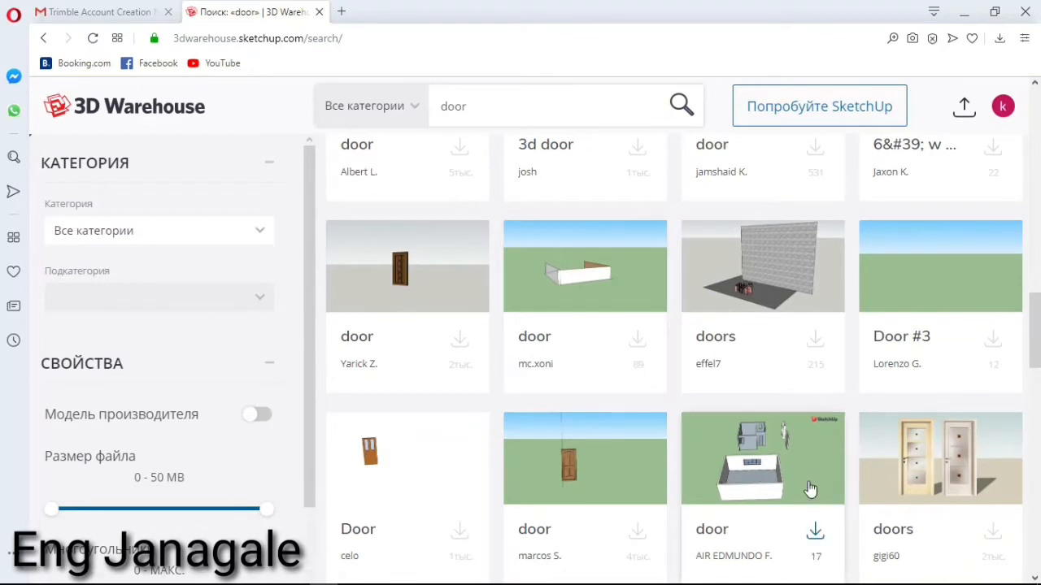
pyautogui.scroll(-1, 724, 390)
pyautogui.scroll(-2, 720, 389)
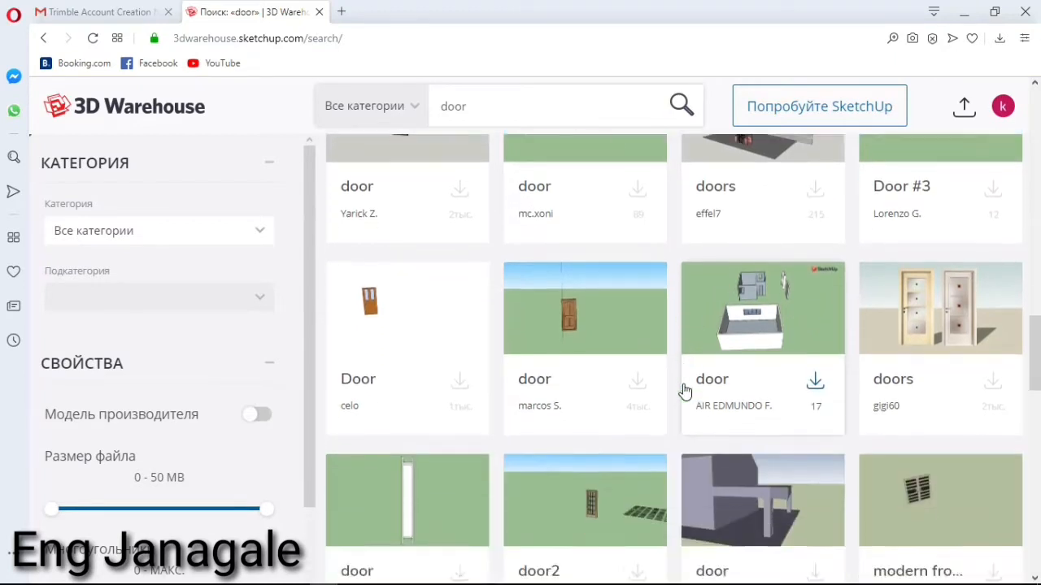
pyautogui.scroll(-3, 684, 391)
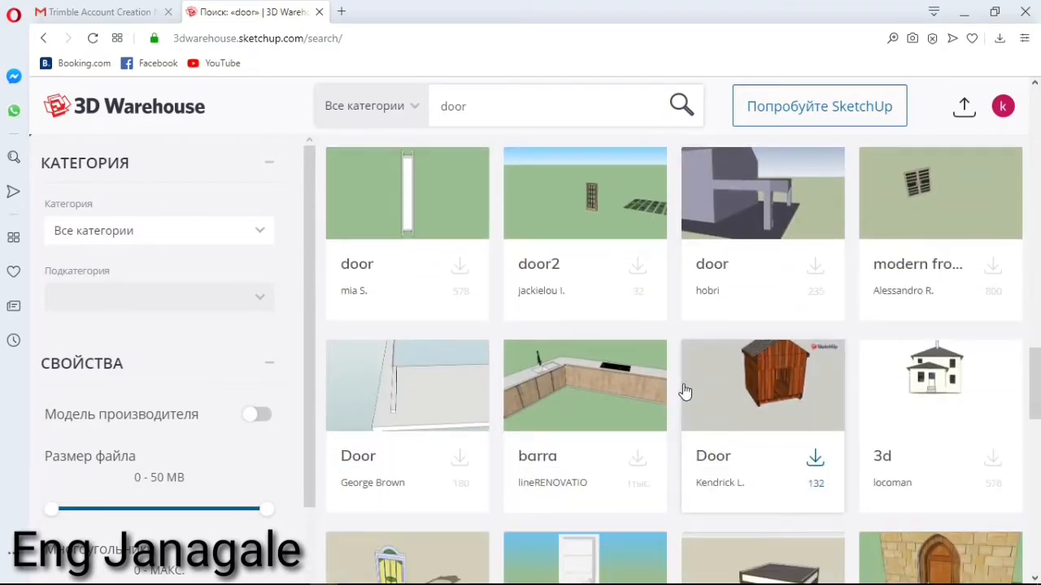
pyautogui.scroll(-2, 624, 356)
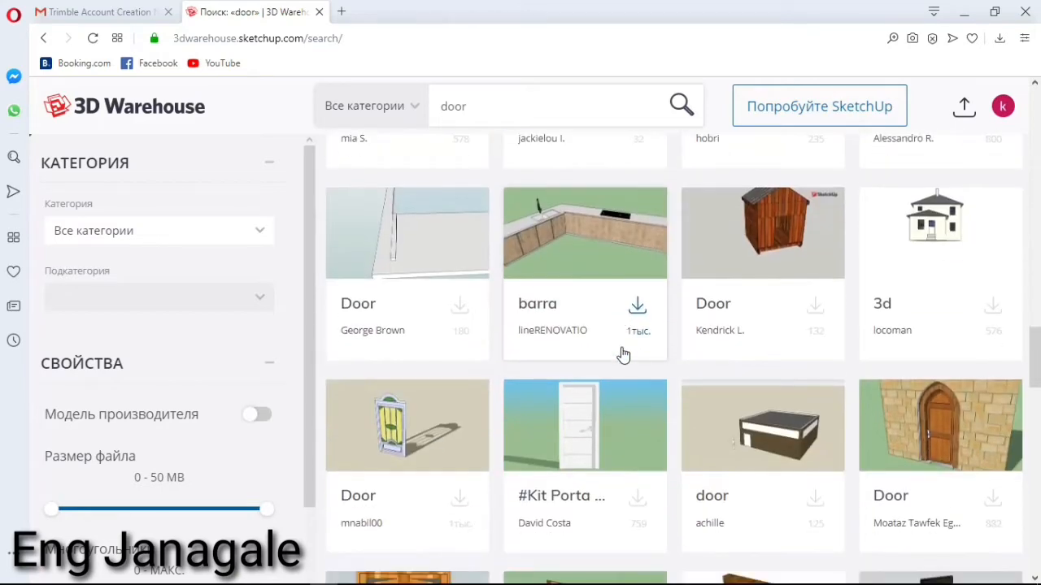
pyautogui.scroll(5, 622, 353)
pyautogui.scroll(1, 606, 349)
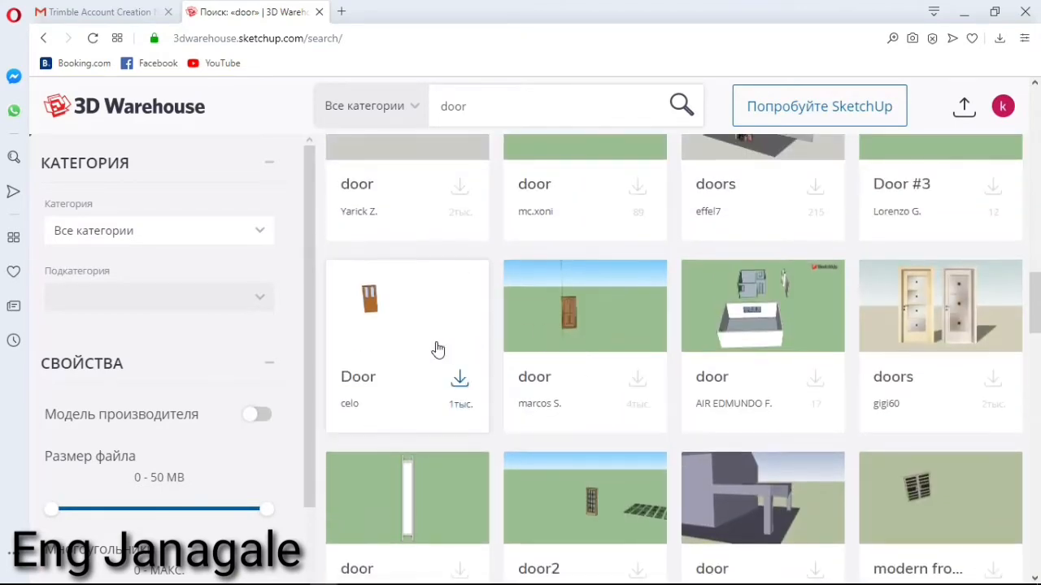
pyautogui.scroll(1, 553, 319)
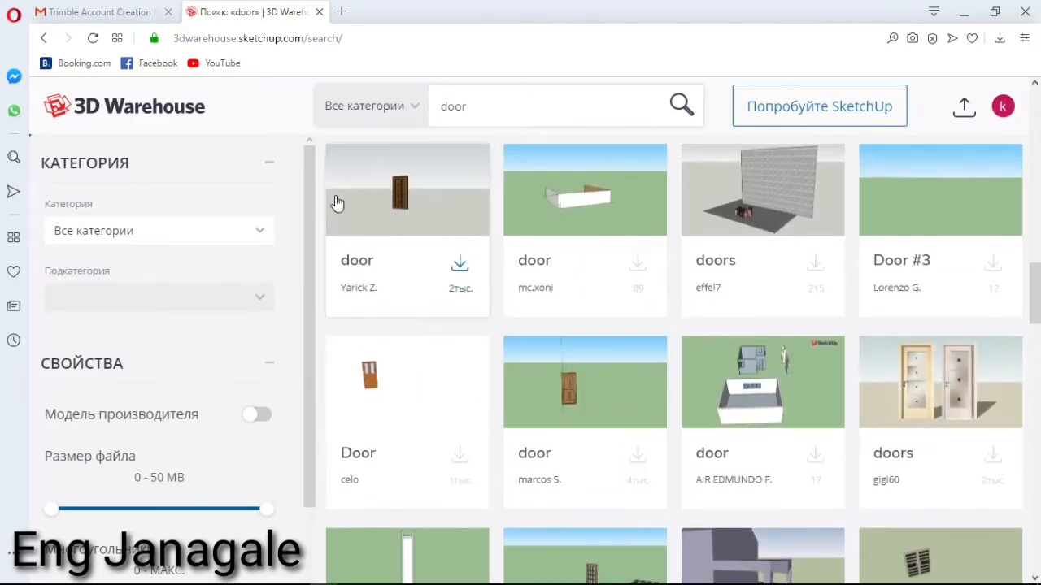
pyautogui.click(371, 200)
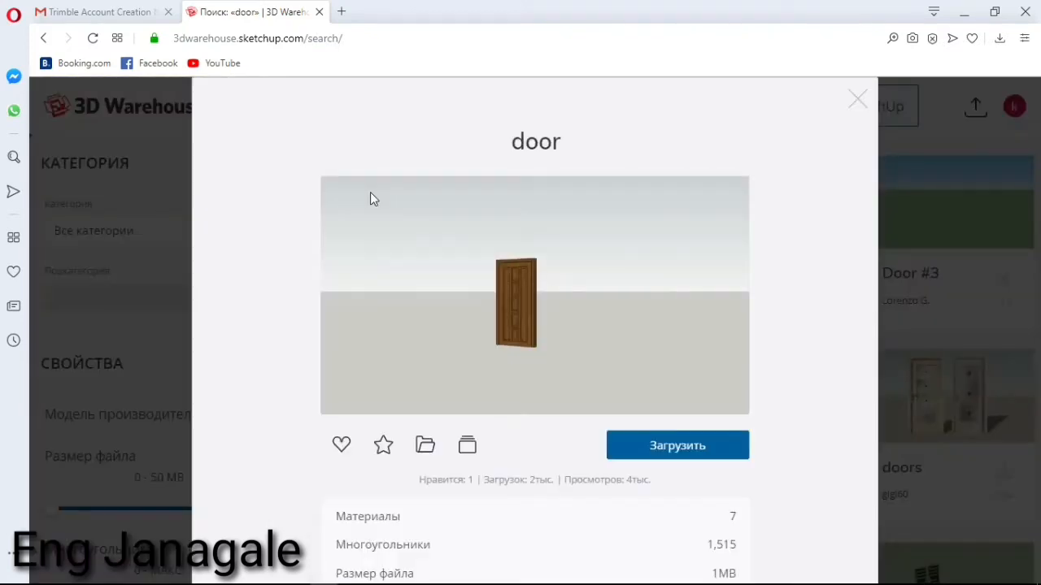
pyautogui.click(704, 452)
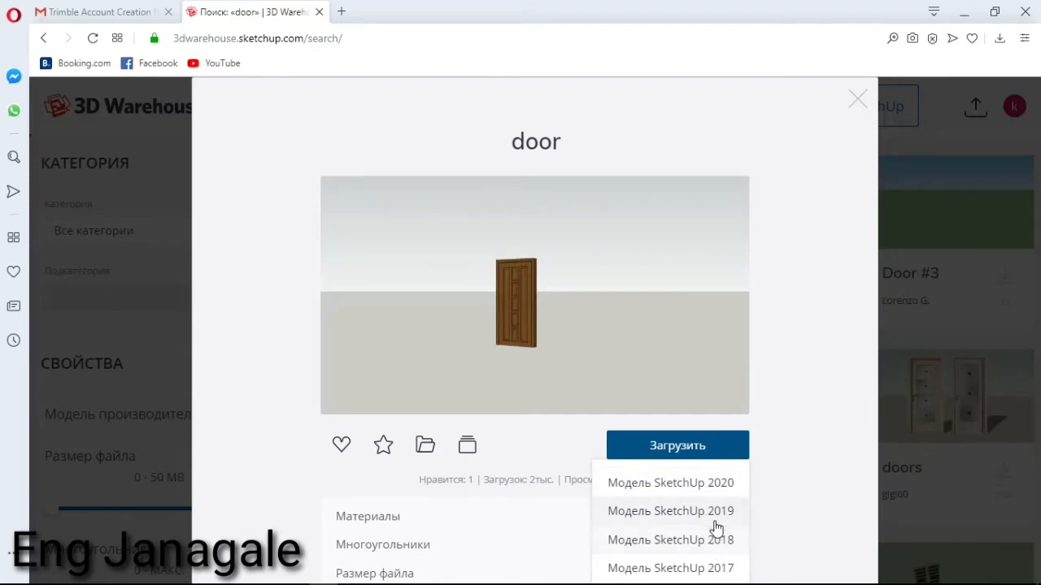
pyautogui.click(708, 568)
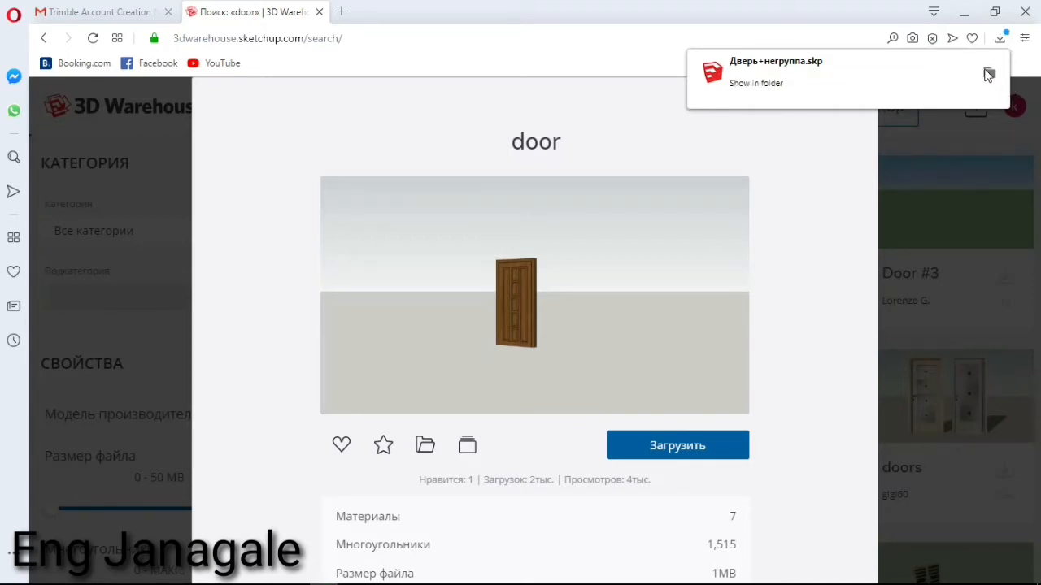
pyautogui.click(989, 73)
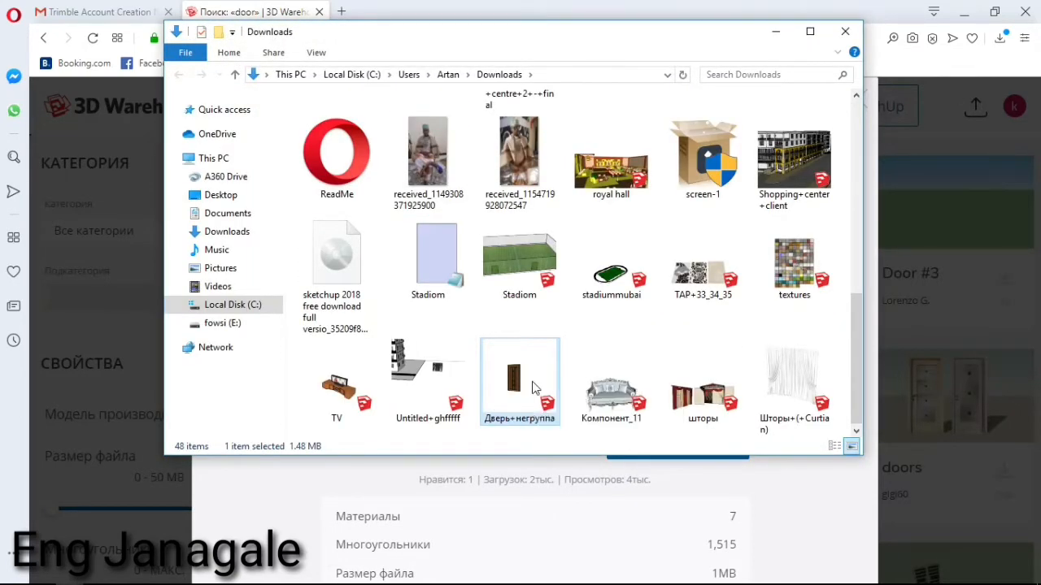
# - Pin the downloaded Дверь+негруппа file to SketchUp on the taskbar and start SketchUp 2017
pyautogui.moveTo(533, 409)
pyautogui.mouseDown()
pyautogui.moveTo(549, 495)
pyautogui.moveTo(488, 579)
pyautogui.moveTo(433, 579)
pyautogui.moveTo(446, 582)
pyautogui.mouseUp()
pyautogui.rightClick(445, 582)
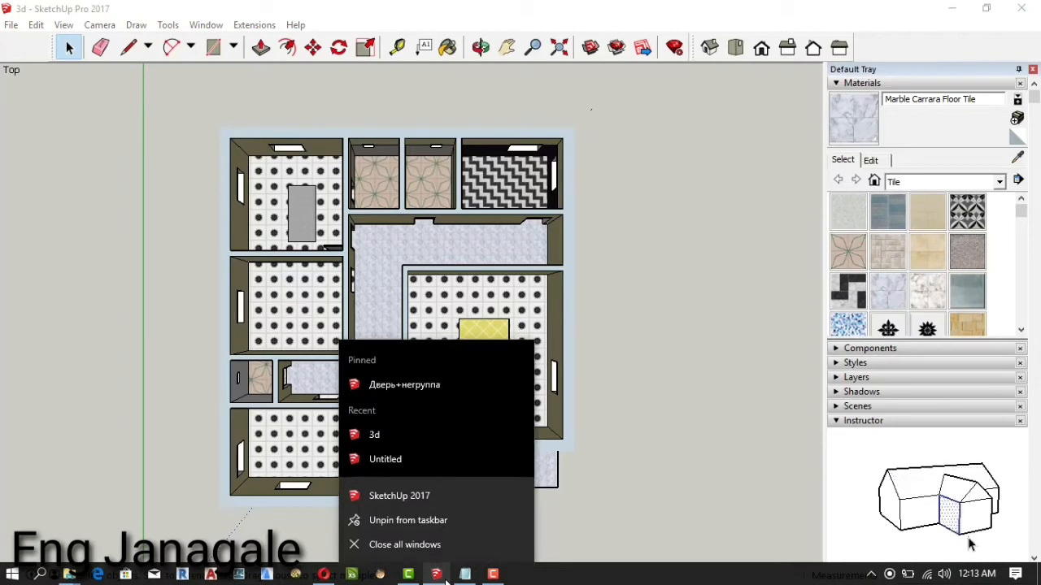
pyautogui.click(416, 500)
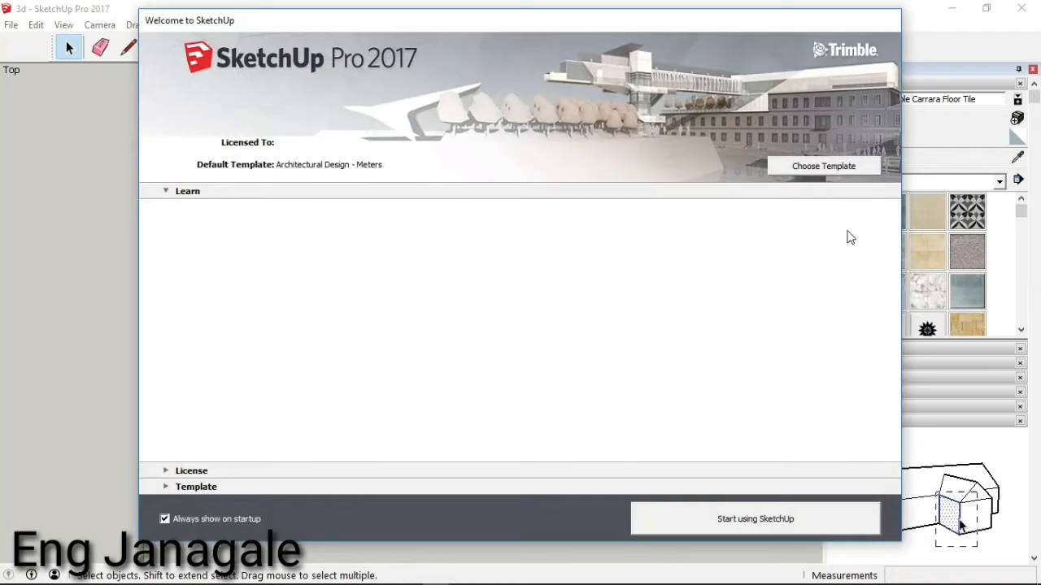
pyautogui.click(752, 518)
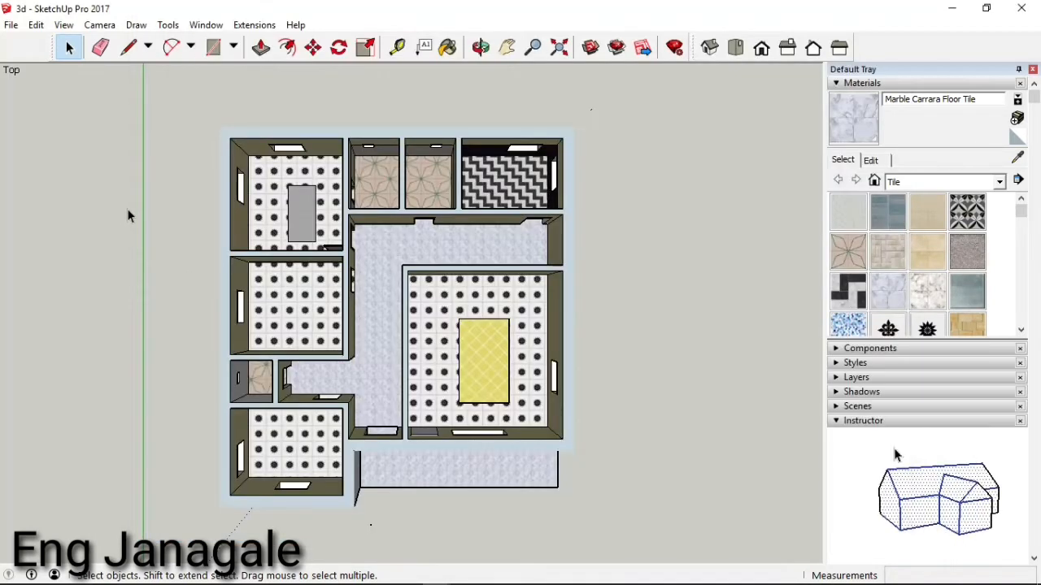
# - Start a file import from the Downloads folder with the file type set to SketchUp Files (*.skp)
pyautogui.click(11, 25)
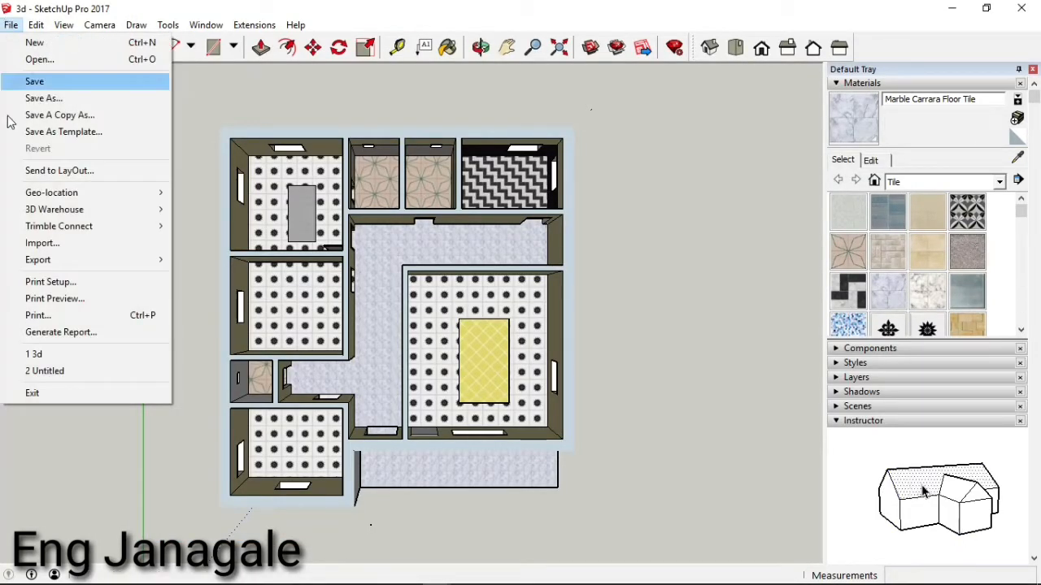
pyautogui.click(51, 241)
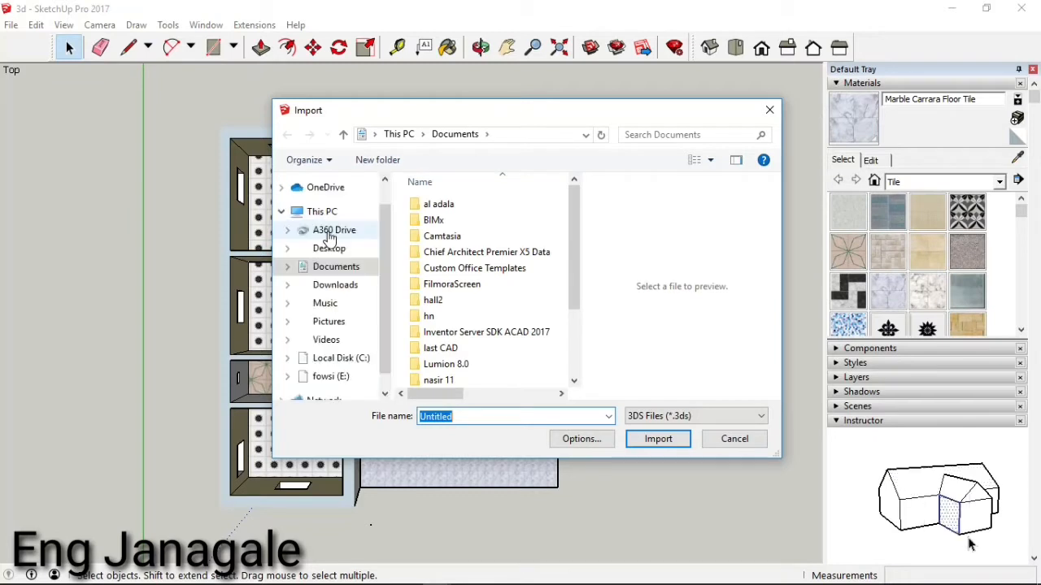
pyautogui.click(333, 286)
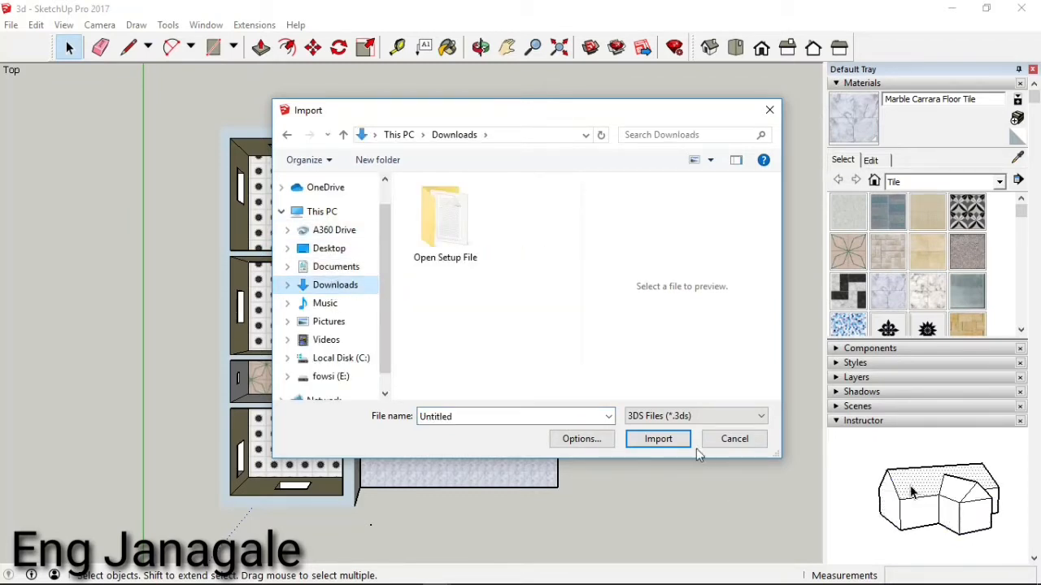
pyautogui.click(679, 416)
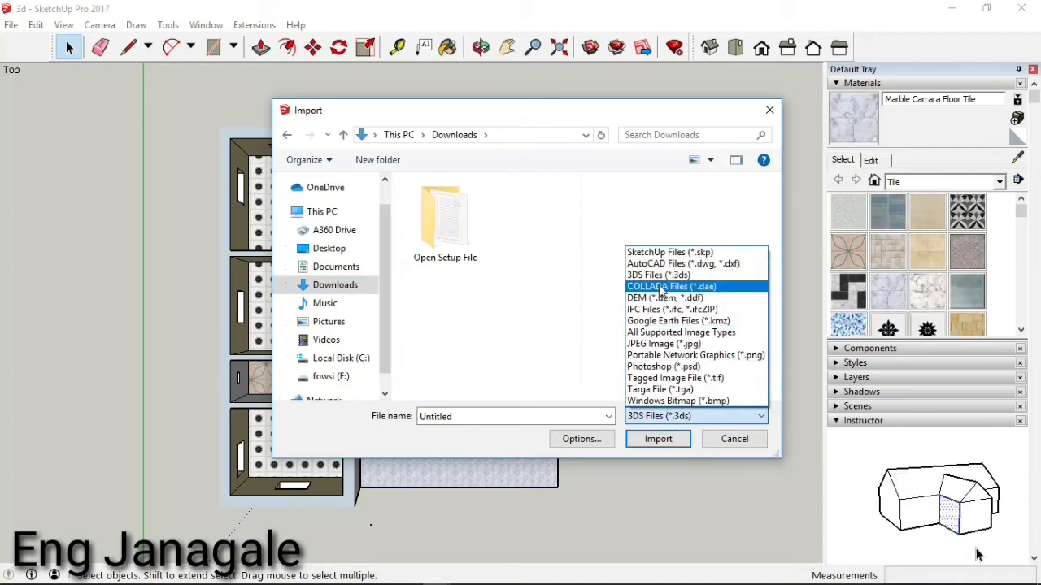
pyautogui.click(657, 253)
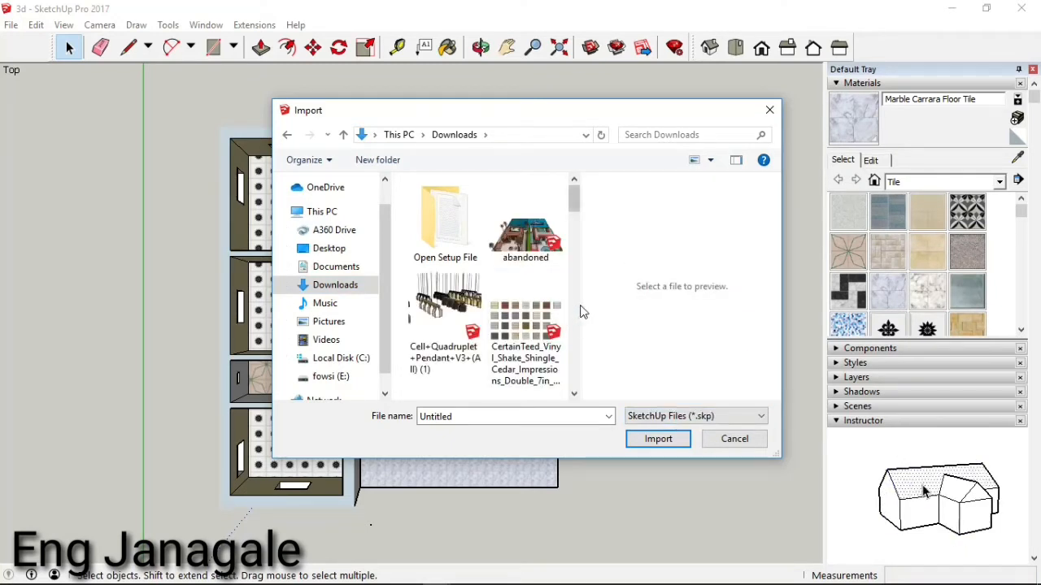
# - Enlarge the file icons in the Import dialog and hide its preview pane
pyautogui.click(709, 162)
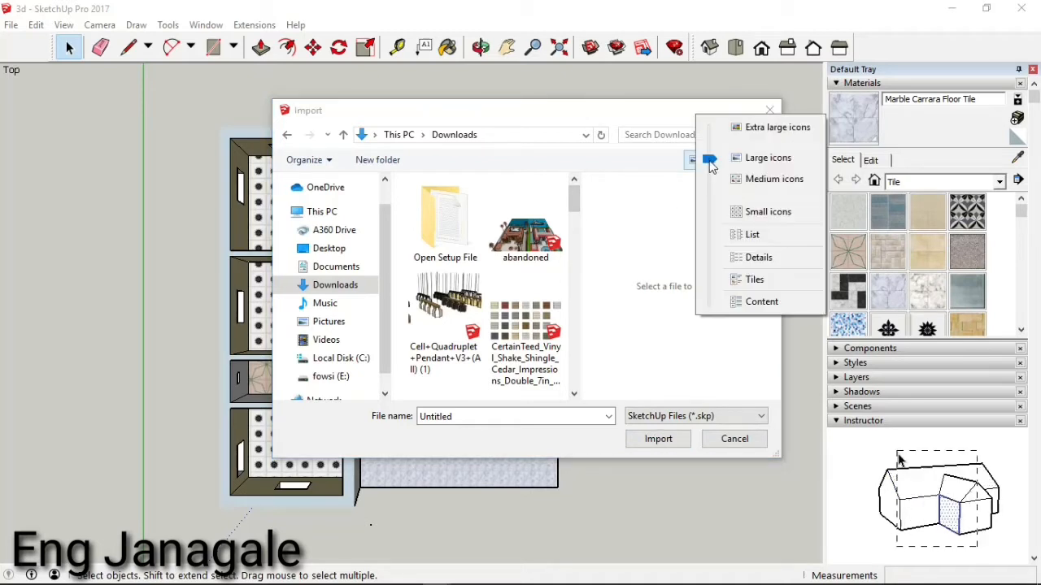
pyautogui.moveTo(712, 165); pyautogui.dragTo(712, 156)
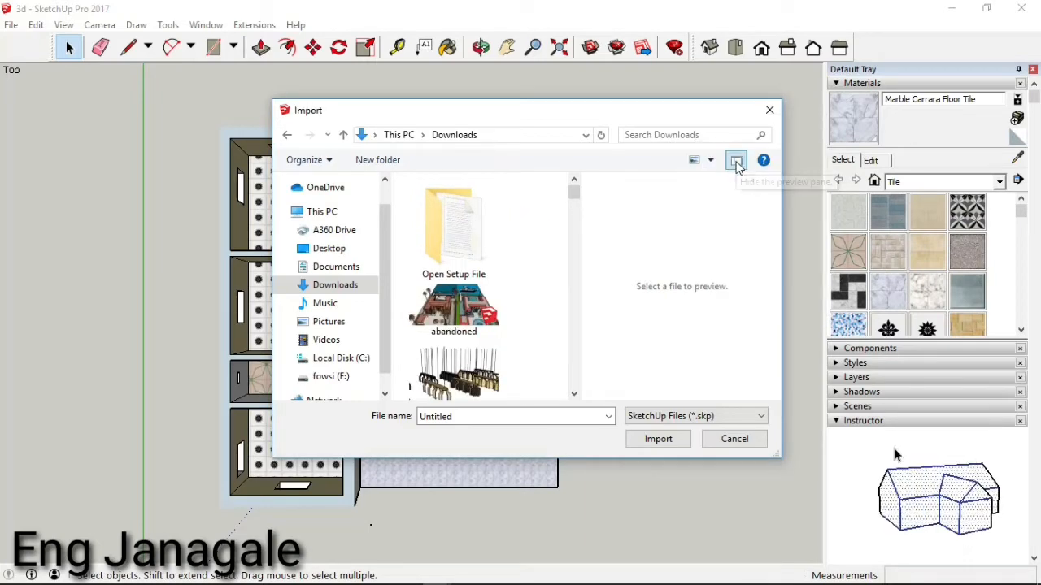
pyautogui.click(736, 160)
# - Import the Дверь+негруппа door file and place it on the porch floor in front of the house
pyautogui.scroll(-2, 534, 293)
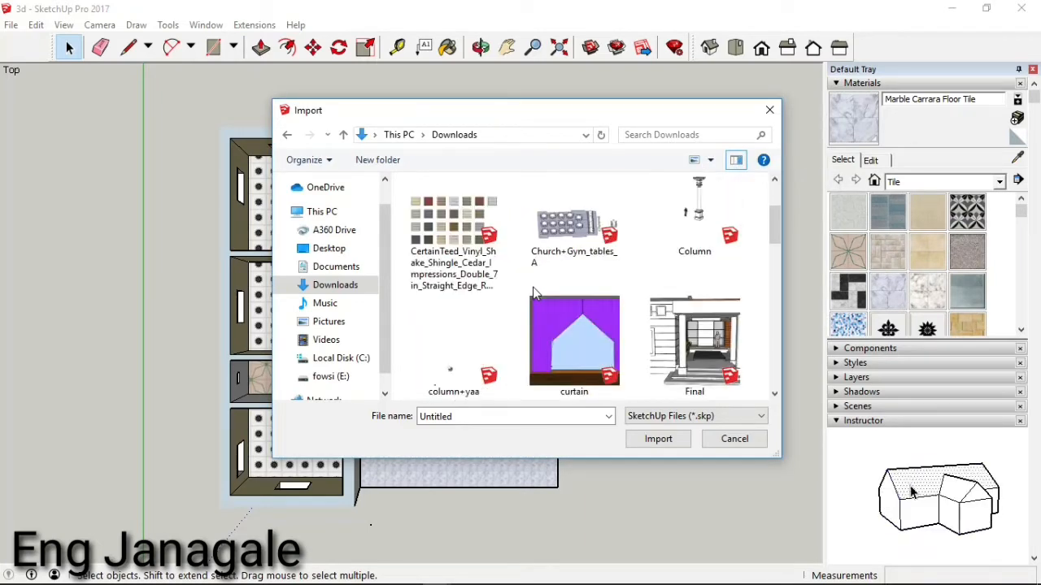
pyautogui.scroll(-3, 534, 293)
pyautogui.scroll(-1, 534, 293)
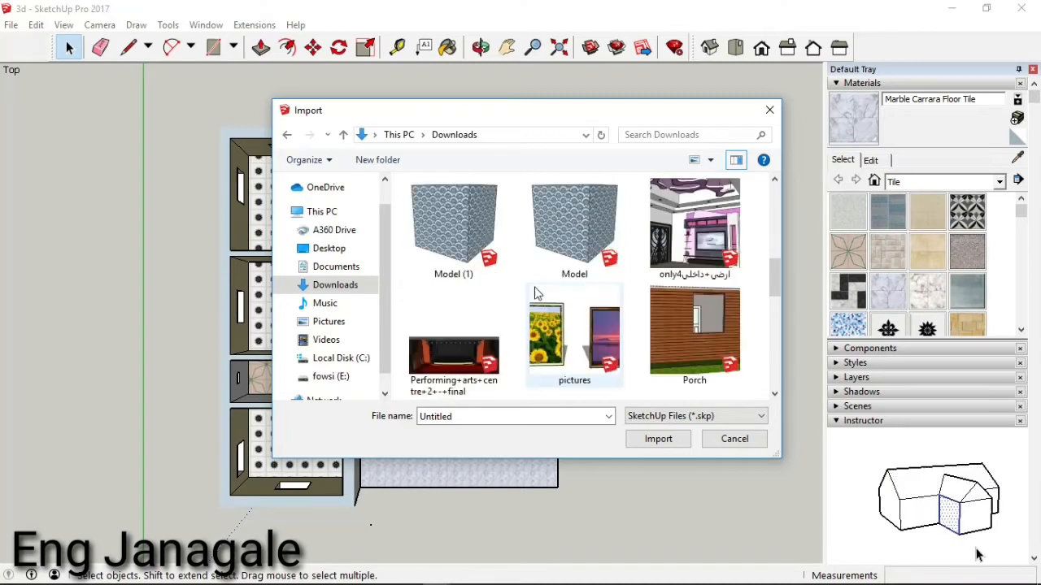
pyautogui.scroll(-1, 534, 293)
pyautogui.scroll(-1, 542, 297)
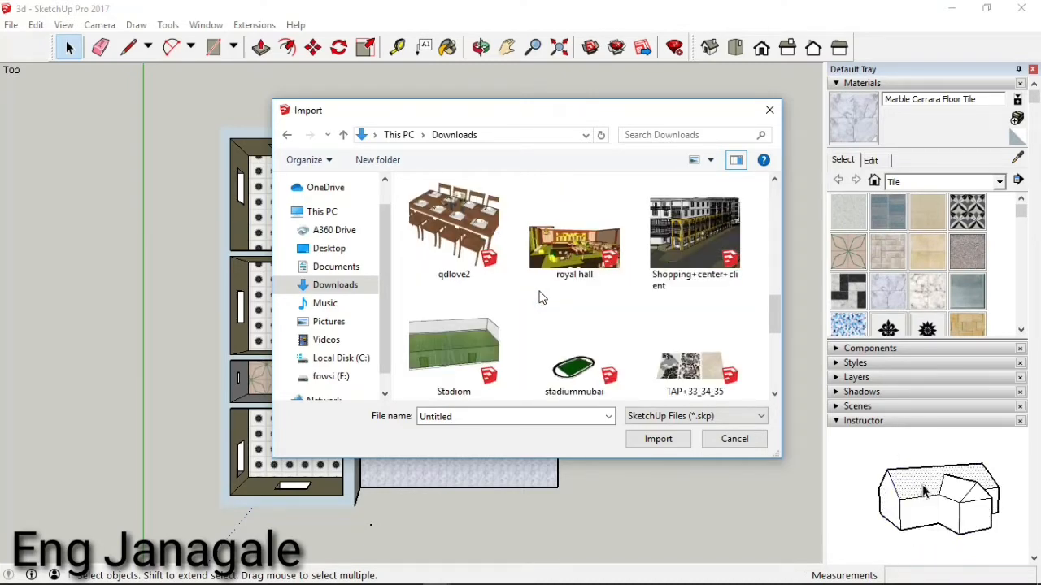
pyautogui.scroll(-1, 542, 297)
pyautogui.scroll(-1, 541, 295)
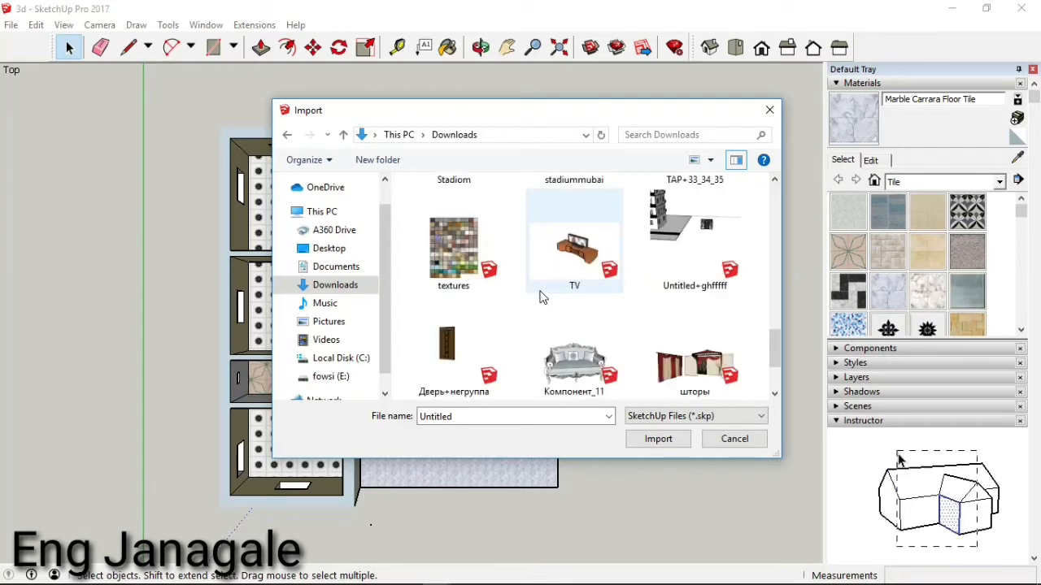
pyautogui.click(444, 348)
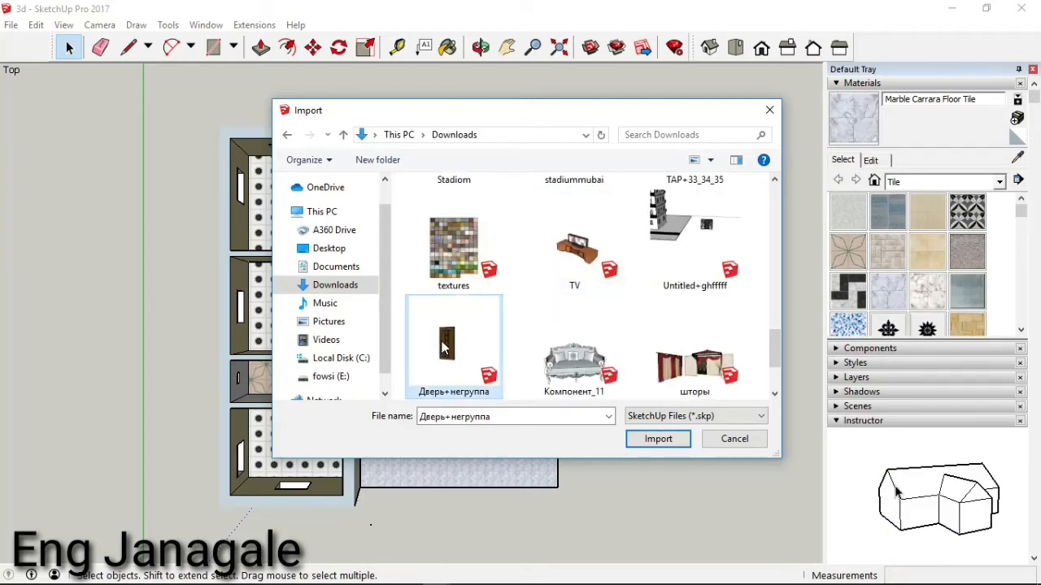
pyautogui.click(658, 439)
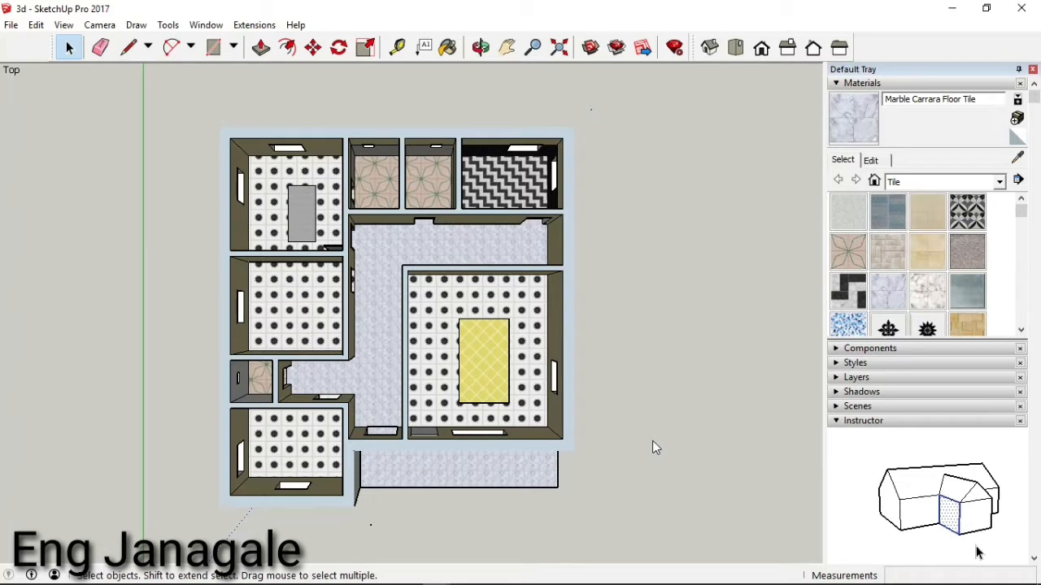
pyautogui.click(520, 470)
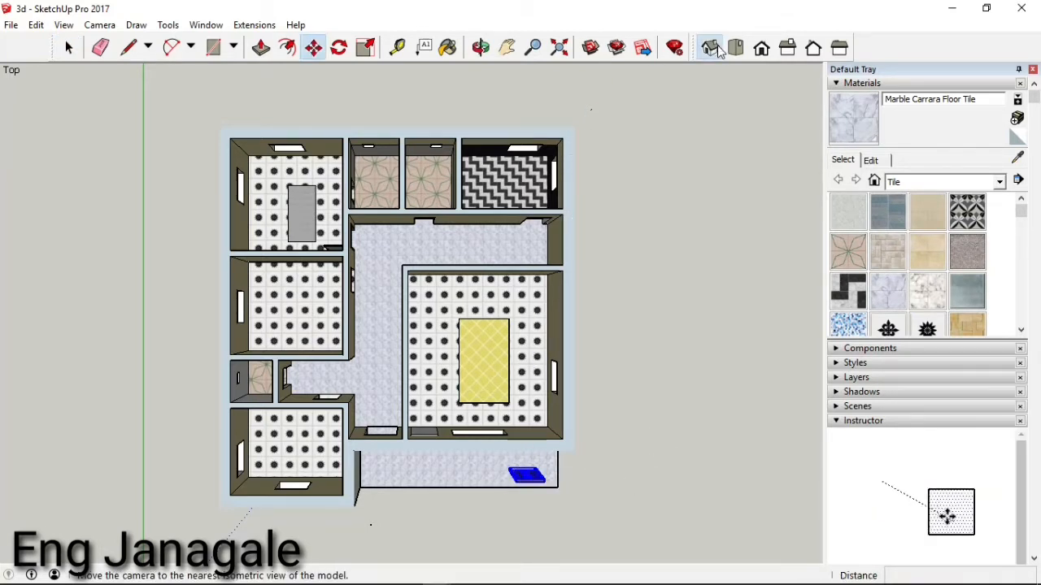
# - Move the door by its bottom corner about 4.19 m into the porch doorway beside the window
pyautogui.click(711, 48)
pyautogui.scroll(3, 316, 424)
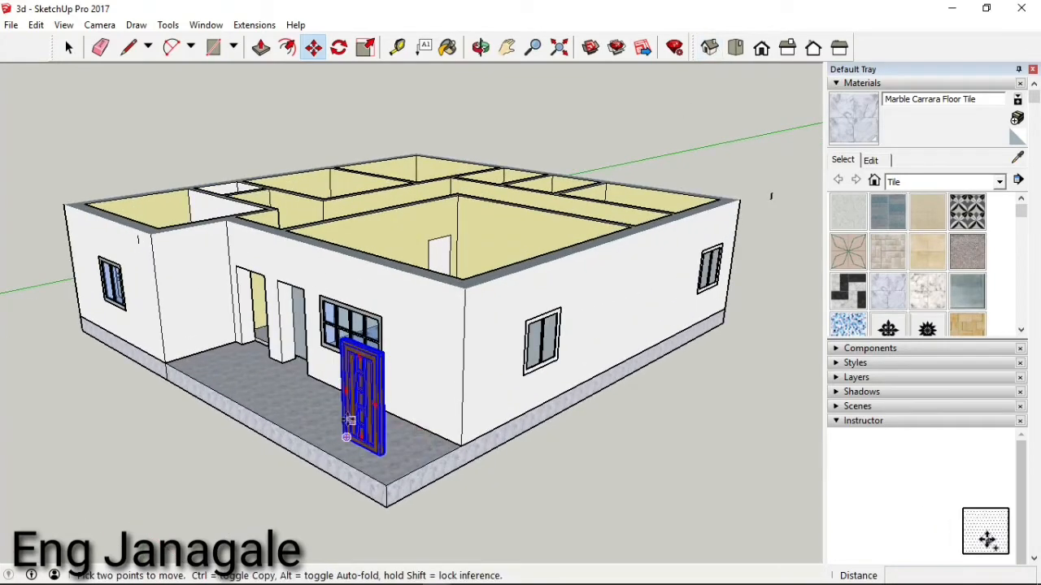
pyautogui.scroll(5, 349, 420)
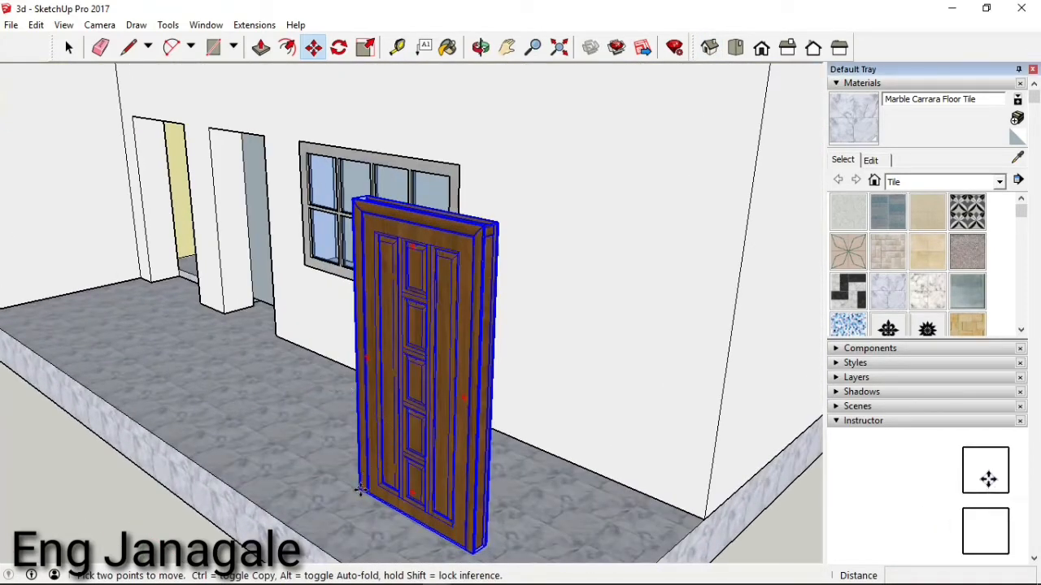
pyautogui.click(360, 489)
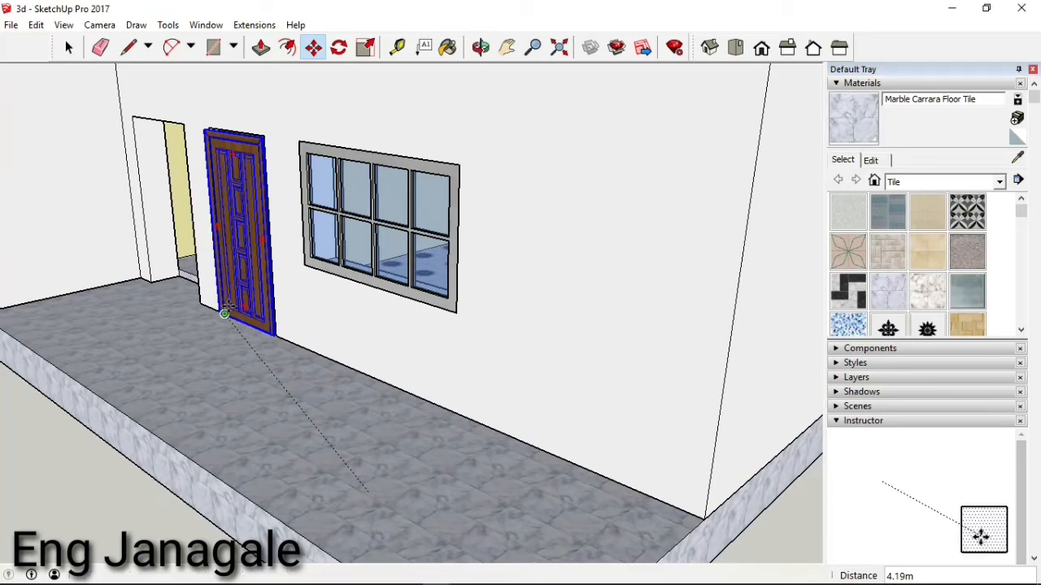
pyautogui.click(224, 311)
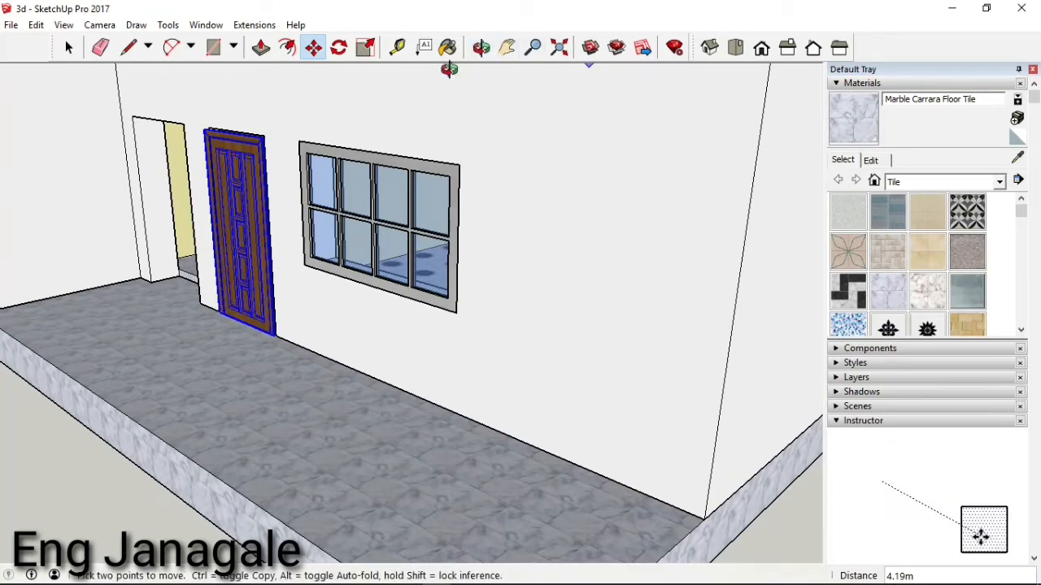
# - Scale the door about 0.92 in red and 0.88 in green, narrowing it at the side away from the window to fit the doorway
pyautogui.moveTo(449, 69); pyautogui.dragTo(332, 103, button='middle')
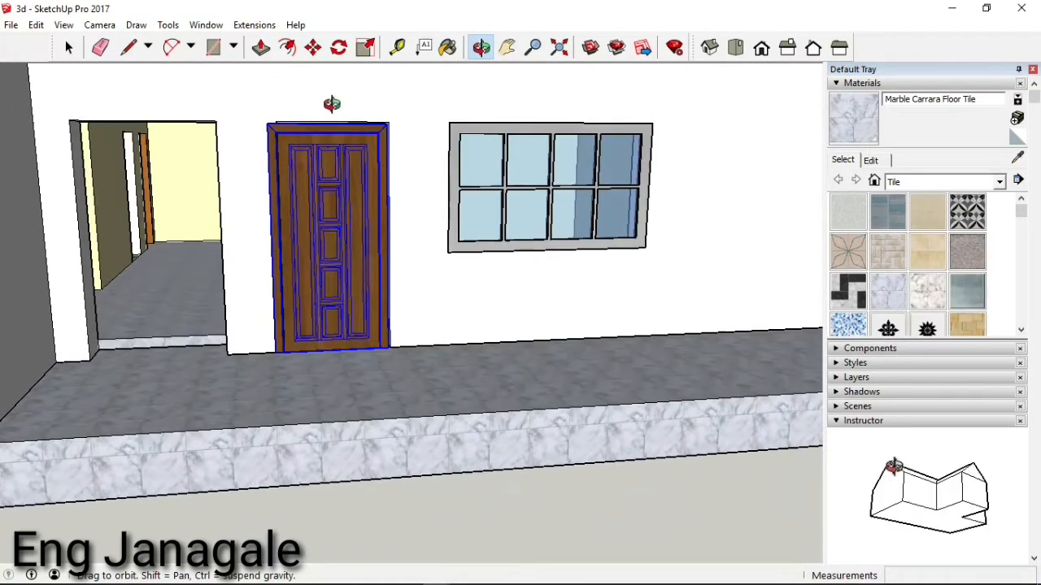
pyautogui.scroll(5, 331, 110)
pyautogui.scroll(-4, 398, 255)
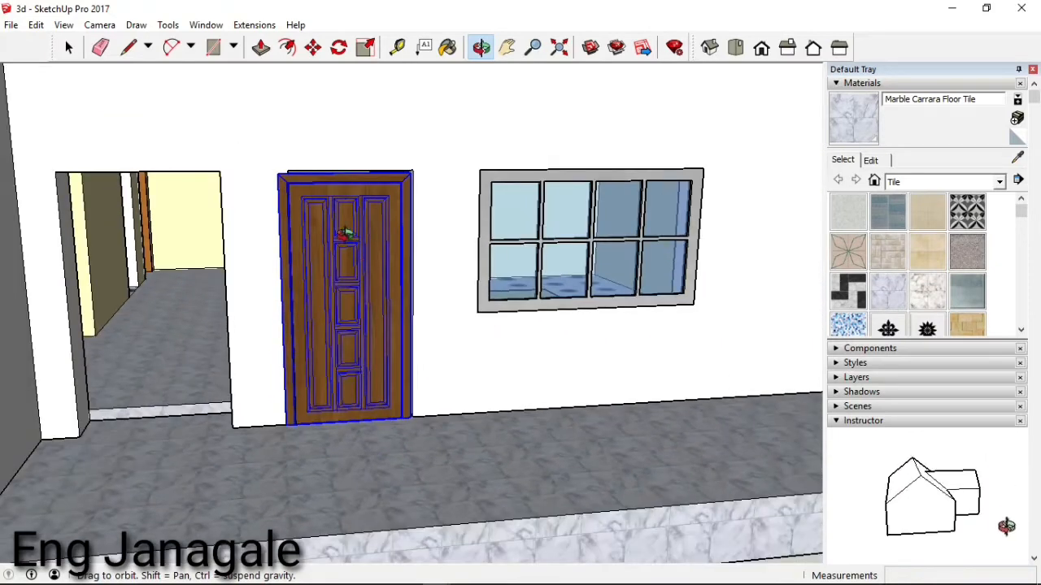
pyautogui.scroll(2, 324, 199)
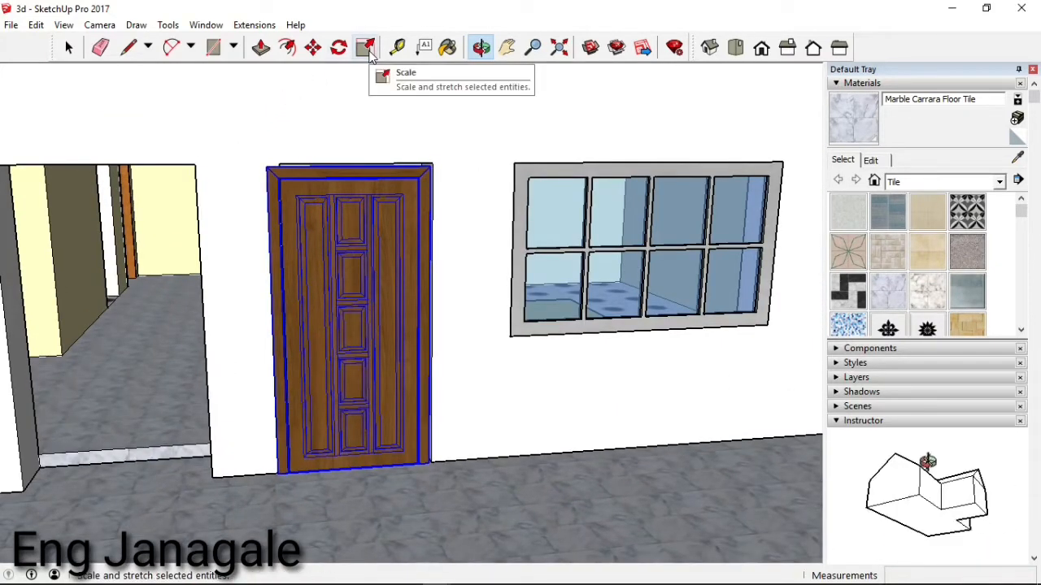
pyautogui.click(366, 49)
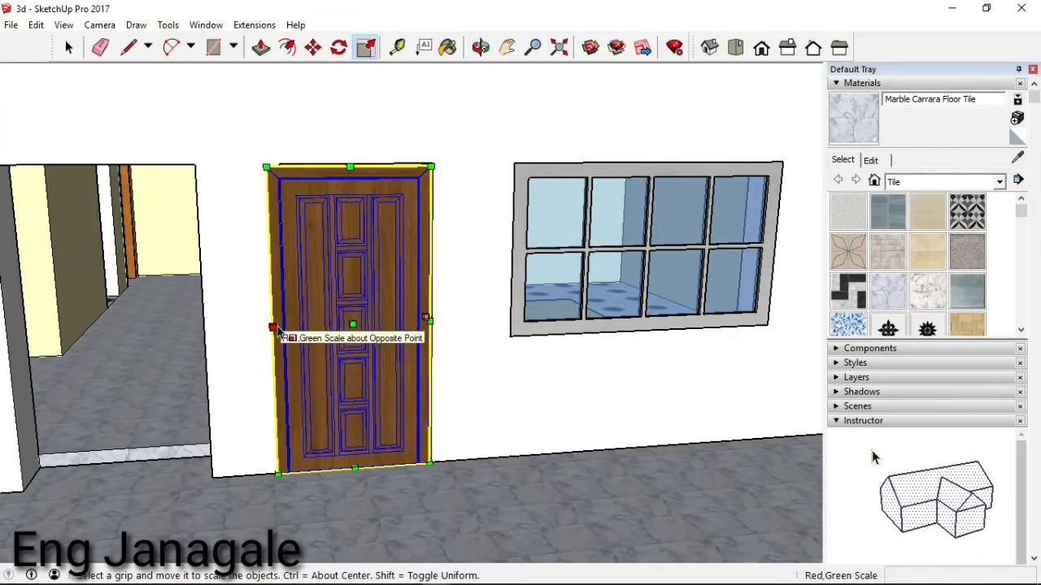
pyautogui.moveTo(278, 331); pyautogui.dragTo(284, 330)
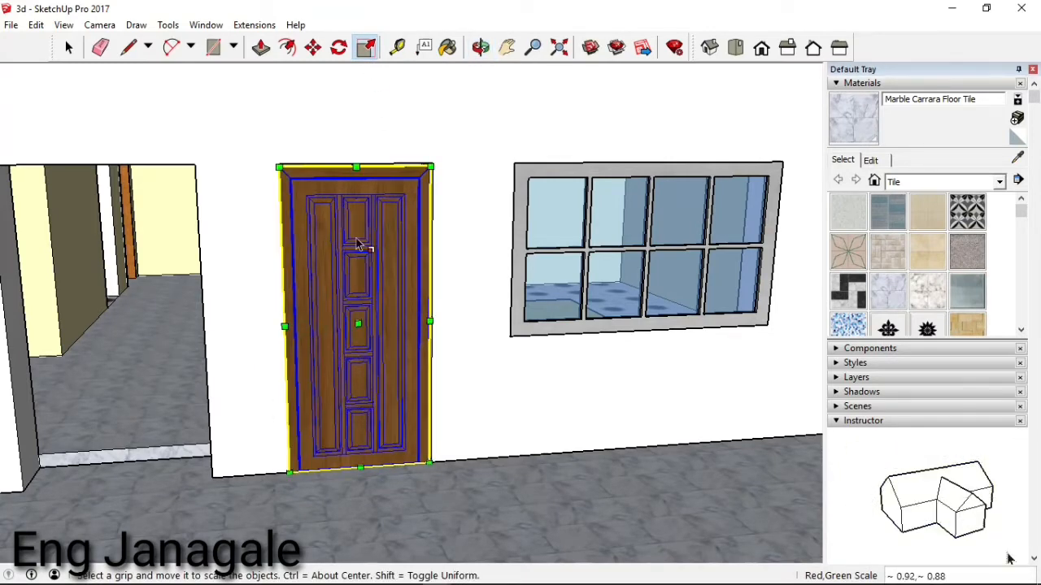
# - Scale the door's height in the blue direction by about 1.01 so its top meets the doorway's upper edge
pyautogui.scroll(8, 362, 167)
pyautogui.scroll(5, 356, 191)
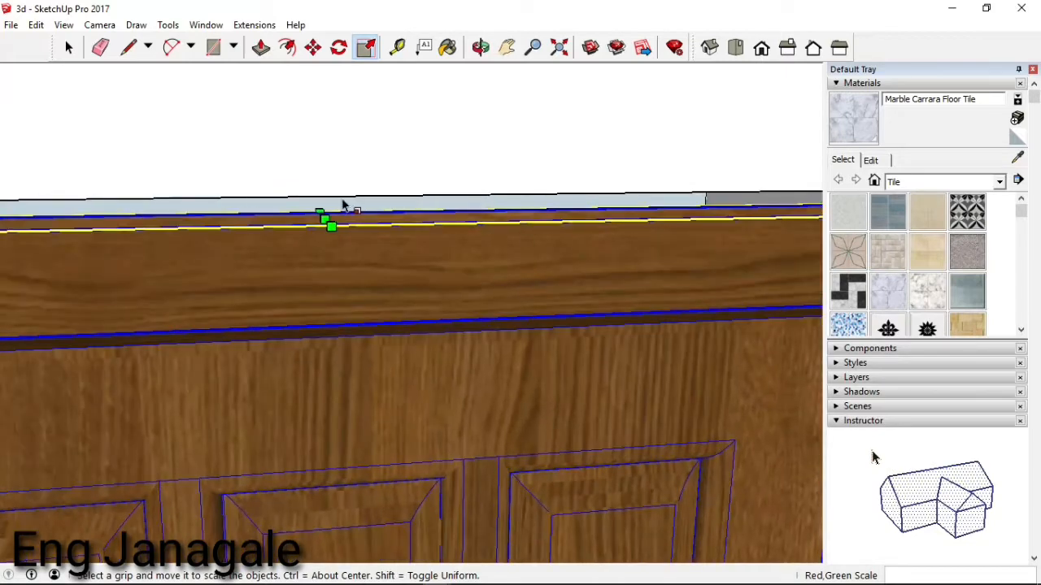
pyautogui.click(294, 255)
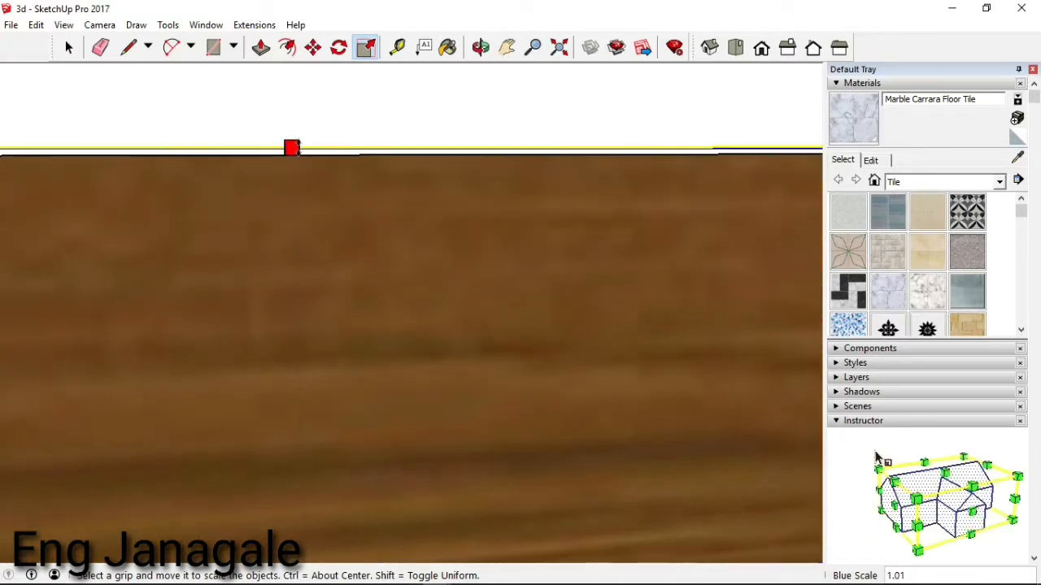
pyautogui.click(299, 156)
pyautogui.scroll(-5, 329, 172)
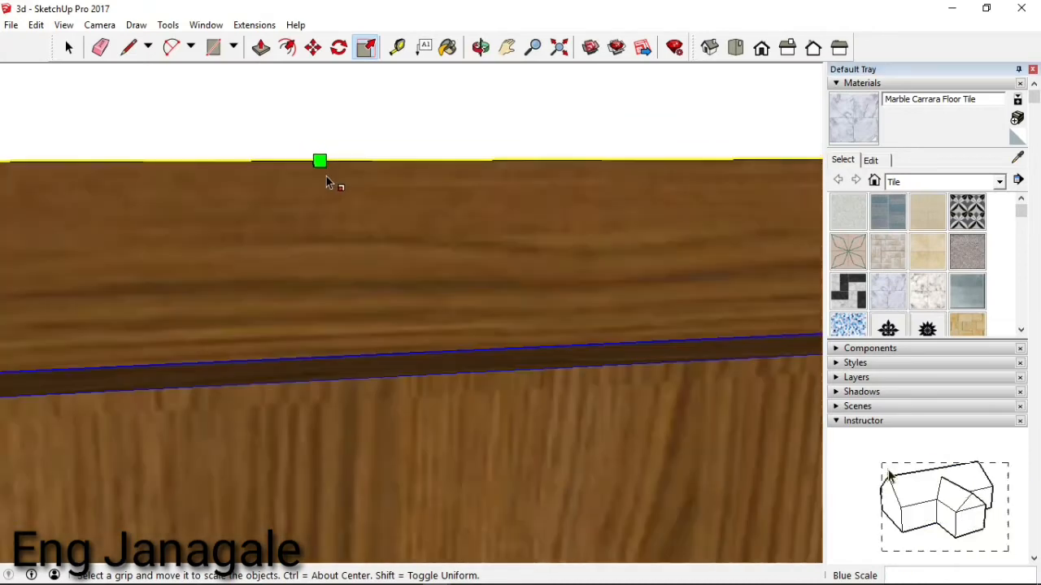
pyautogui.scroll(-3, 329, 198)
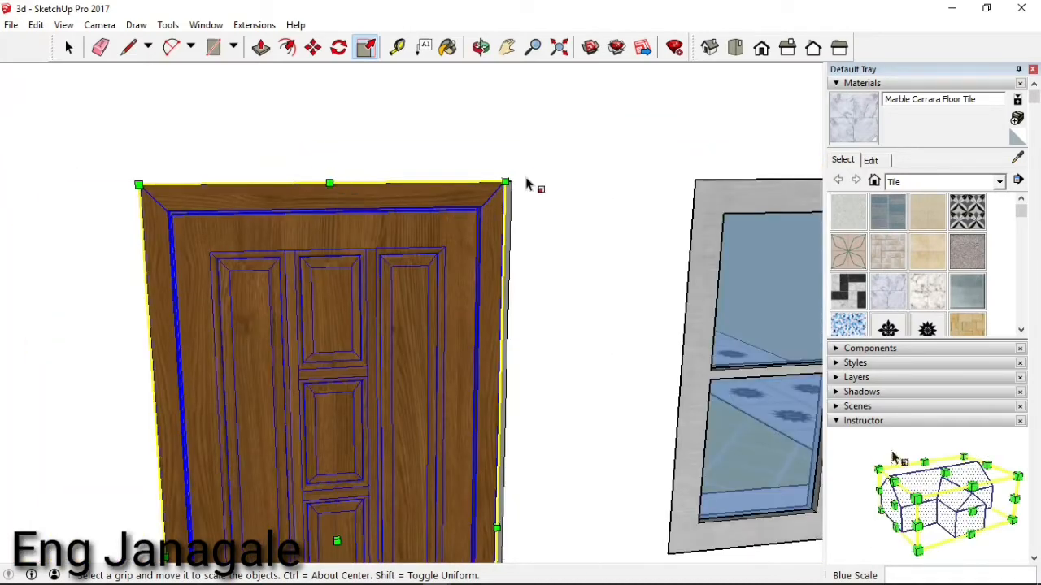
pyautogui.scroll(4, 529, 180)
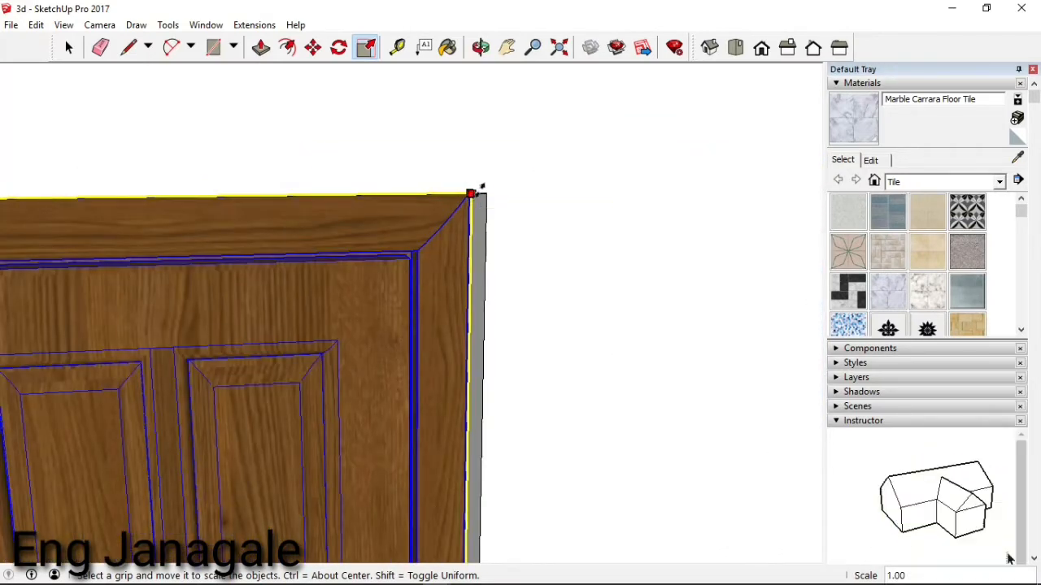
pyautogui.moveTo(481, 190); pyautogui.dragTo(497, 186)
pyautogui.scroll(-5, 504, 430)
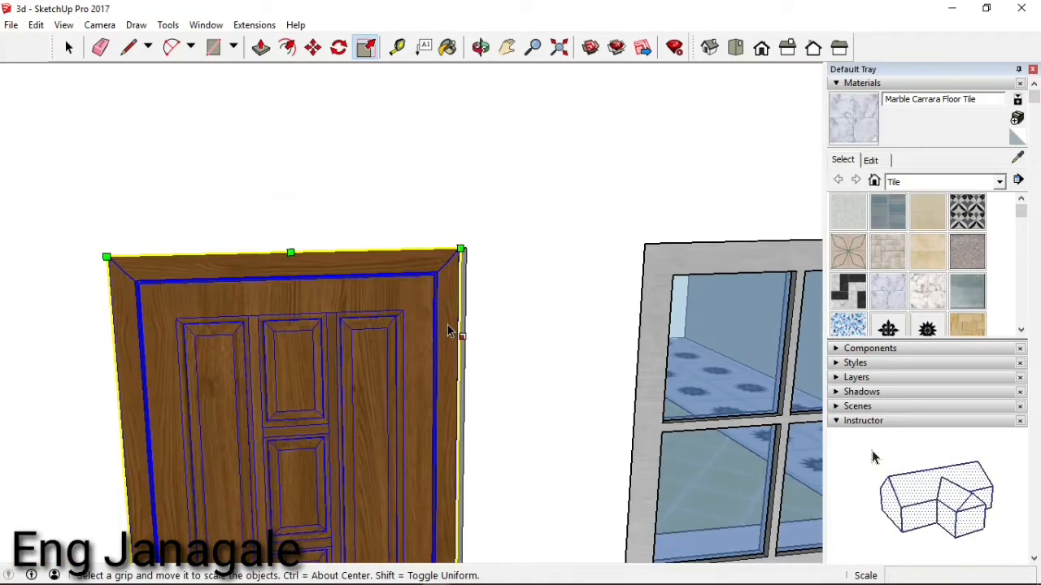
# - Widen the door with Red,Green Scale on its window side to close the gap at the doorway edge, and finish scaling
pyautogui.scroll(-5, 455, 350)
pyautogui.scroll(8, 459, 455)
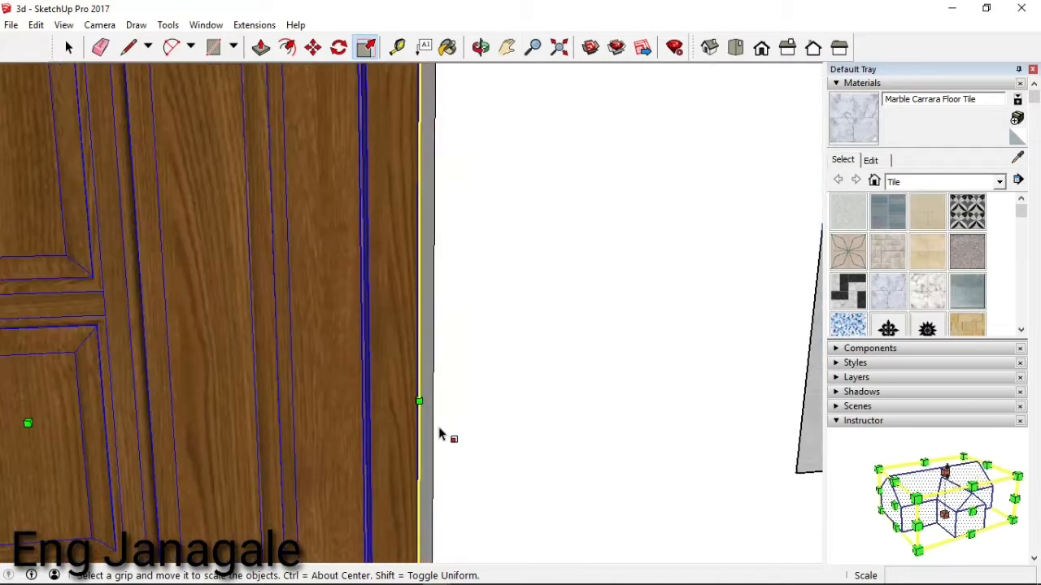
pyautogui.scroll(4, 439, 435)
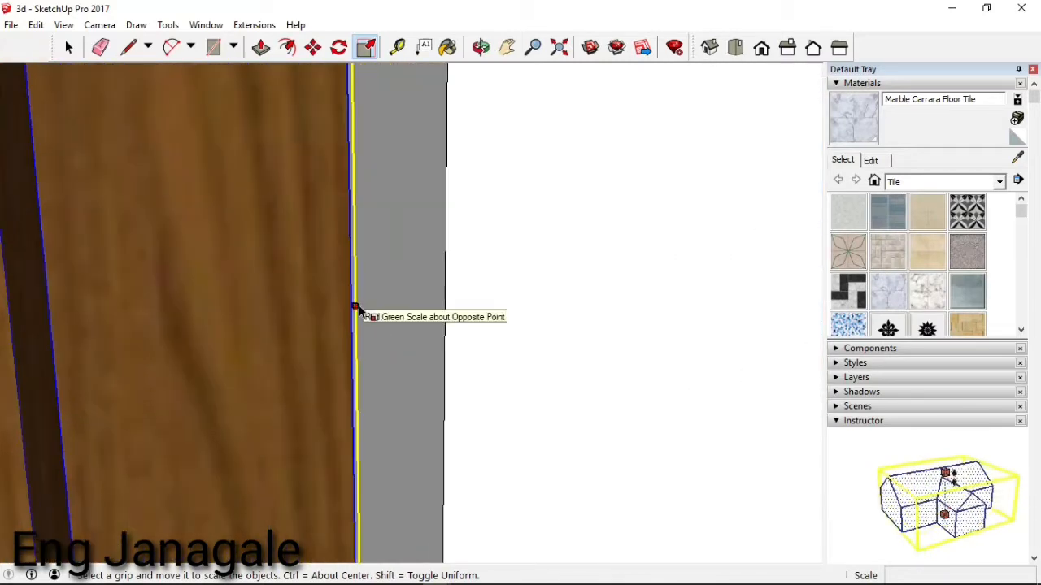
pyautogui.moveTo(360, 312); pyautogui.dragTo(447, 314)
pyautogui.scroll(-6, 481, 277)
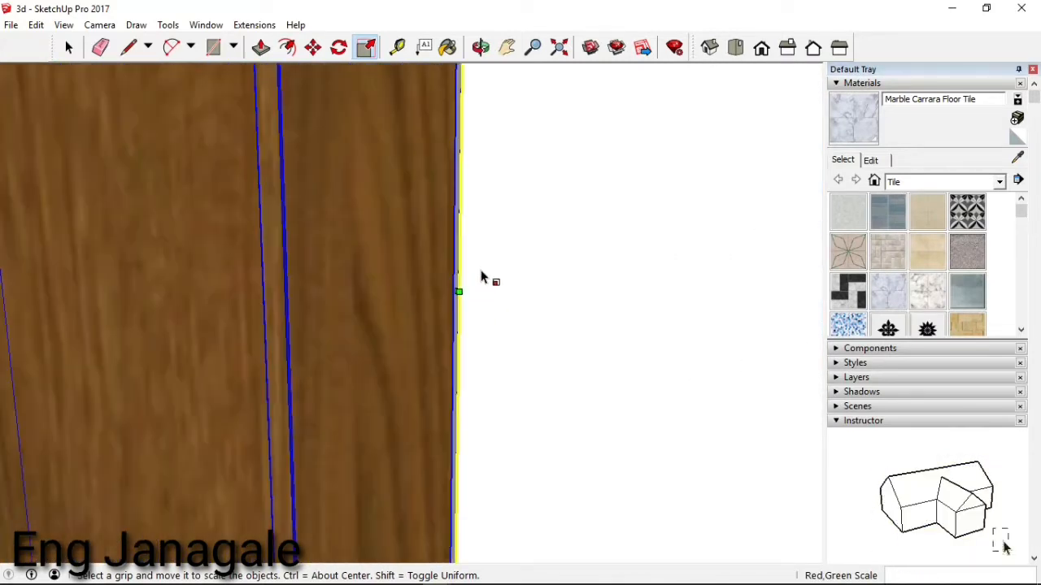
pyautogui.scroll(-4, 528, 309)
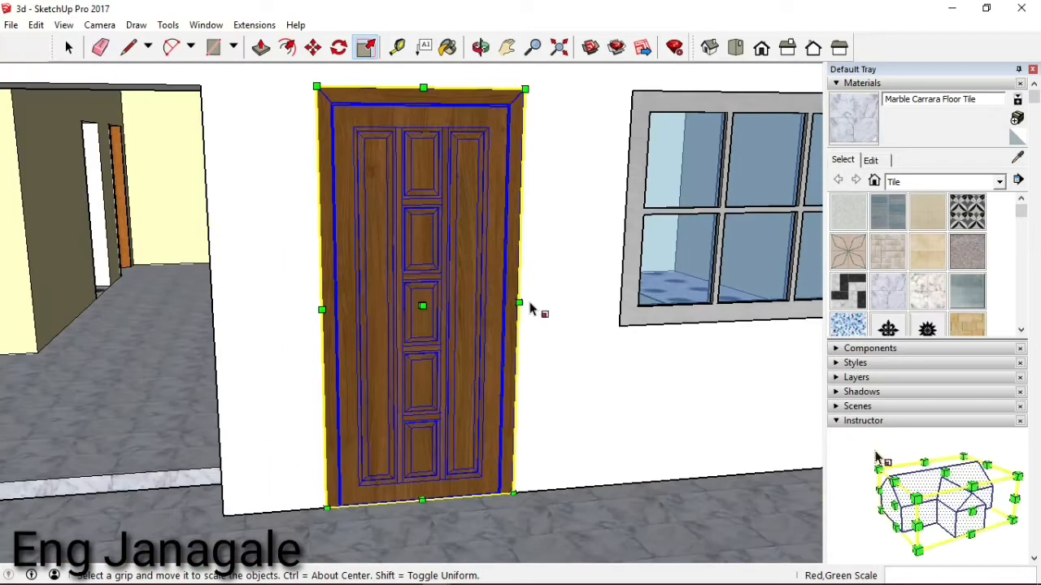
pyautogui.scroll(-2, 480, 332)
pyautogui.scroll(5, 384, 448)
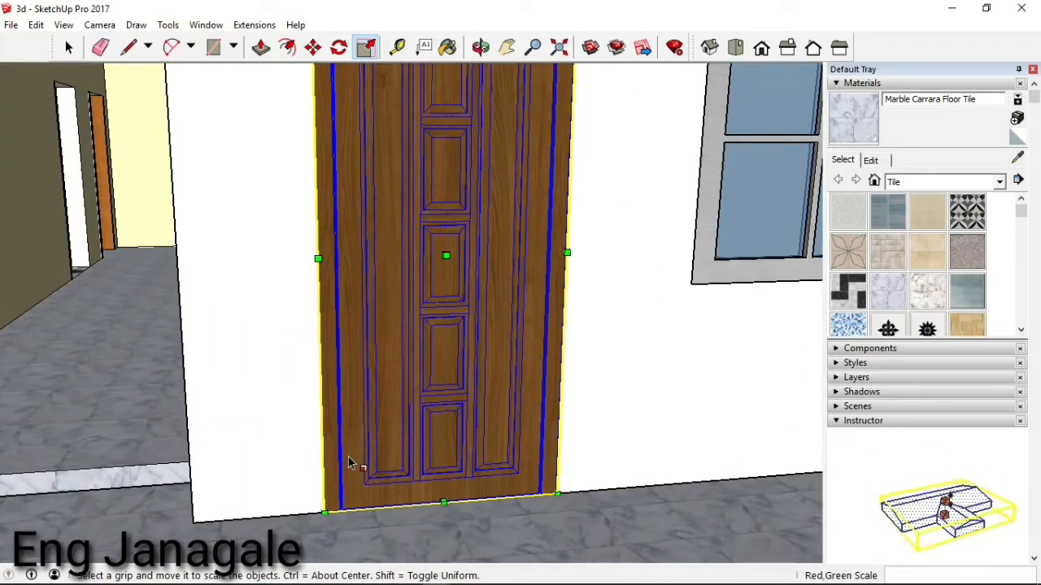
pyautogui.press('Escape')
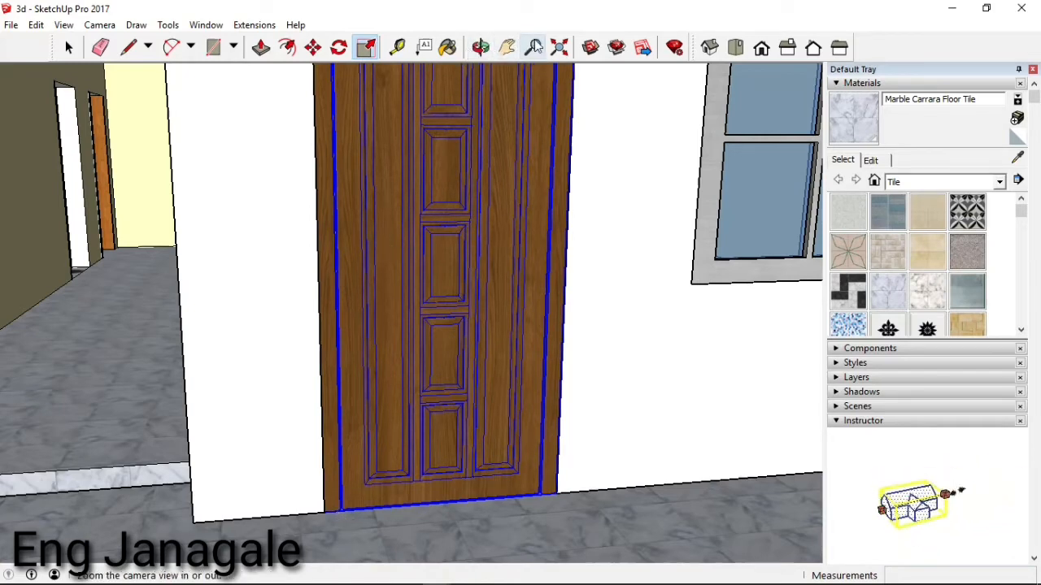
# - Move the door by its bottom corner about 0.13 m back along the porch doorway's side edge, recessing it into the wall
pyautogui.click(313, 47)
pyautogui.scroll(6, 330, 499)
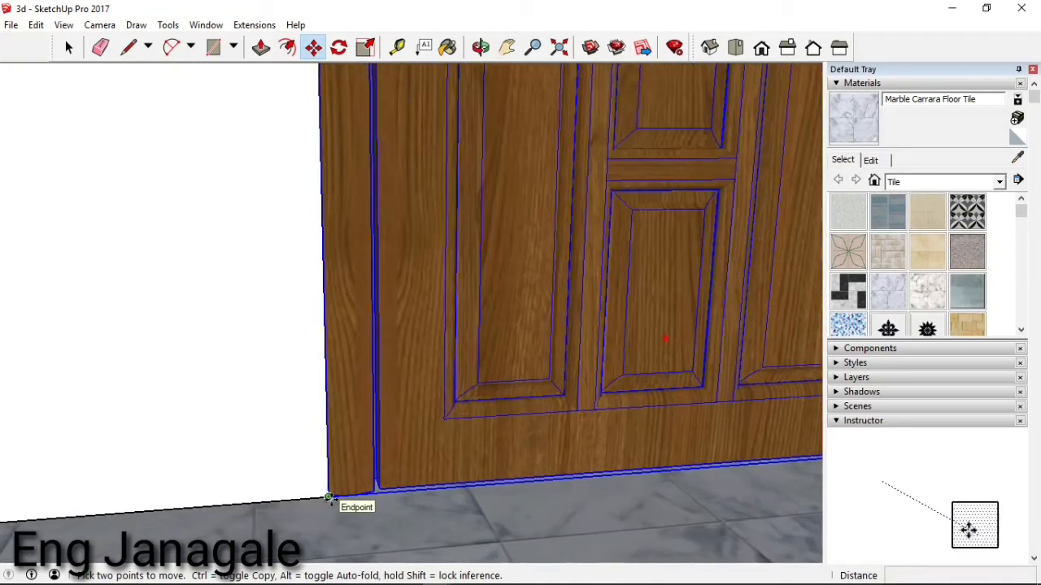
pyautogui.click(329, 498)
pyautogui.scroll(3, 324, 475)
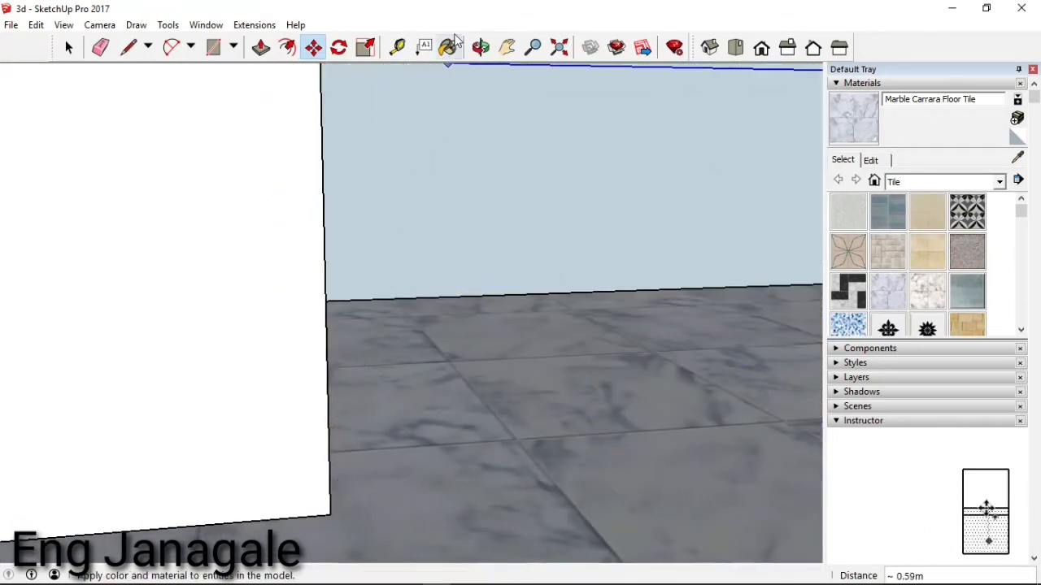
pyautogui.click(481, 47)
pyautogui.moveTo(465, 228); pyautogui.dragTo(244, 279)
pyautogui.press('Escape')
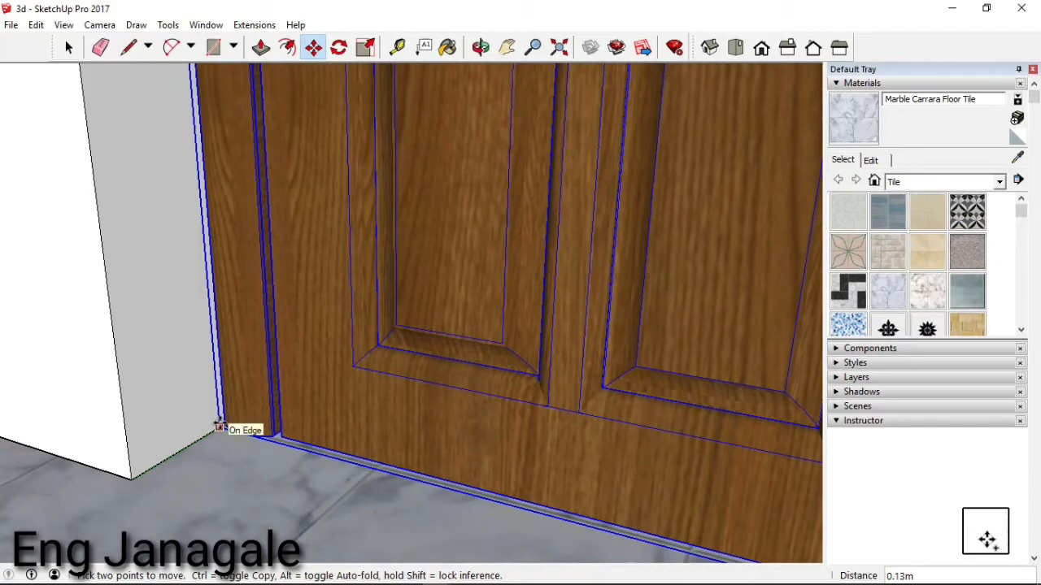
pyautogui.click(219, 427)
pyautogui.scroll(-8, 232, 421)
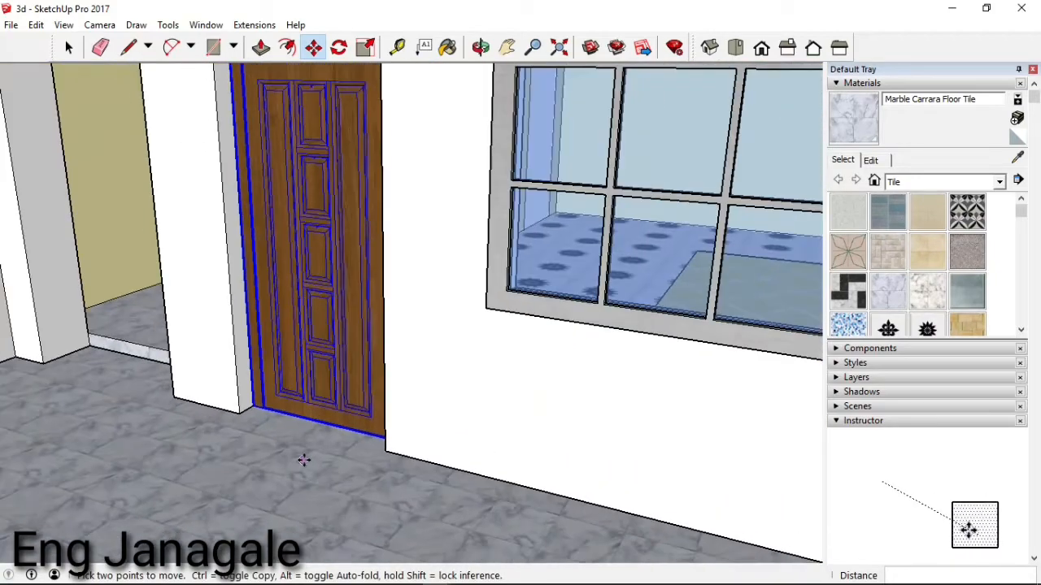
# - Copy the porch door about 3.83 m to the inner doorway of the star-tiled front room beside the porch
pyautogui.scroll(-3, 305, 459)
pyautogui.moveTo(378, 149); pyautogui.dragTo(481, 41, button='middle')
pyautogui.click(481, 47)
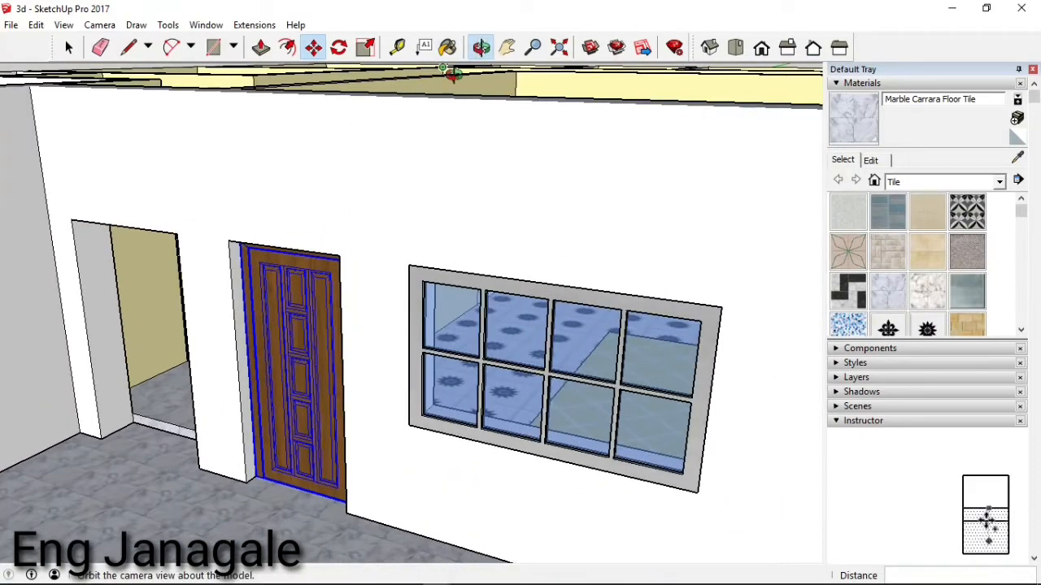
pyautogui.moveTo(482, 97); pyautogui.dragTo(546, 122)
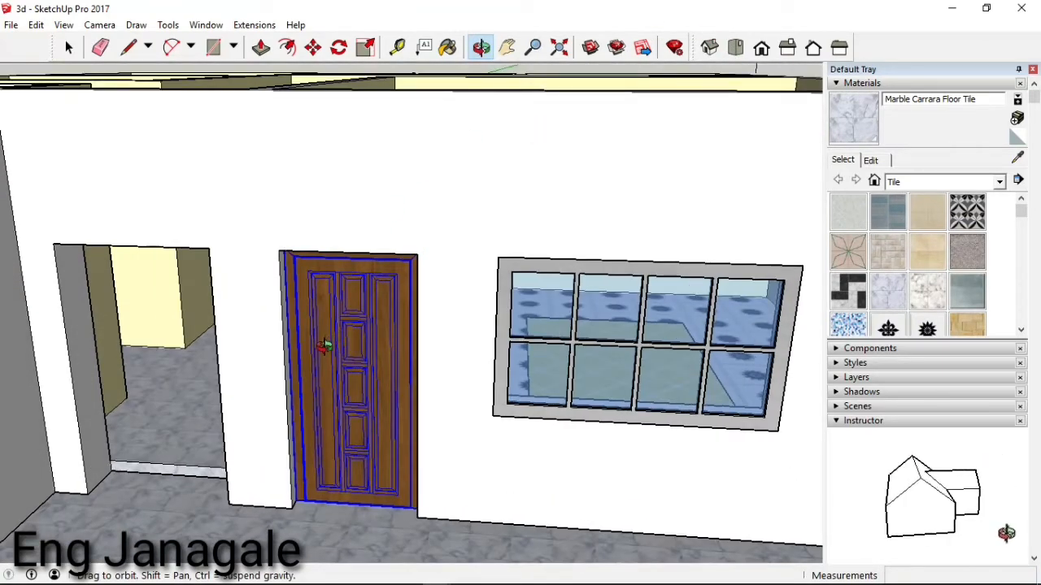
pyautogui.click(312, 47)
pyautogui.press('ctrl')
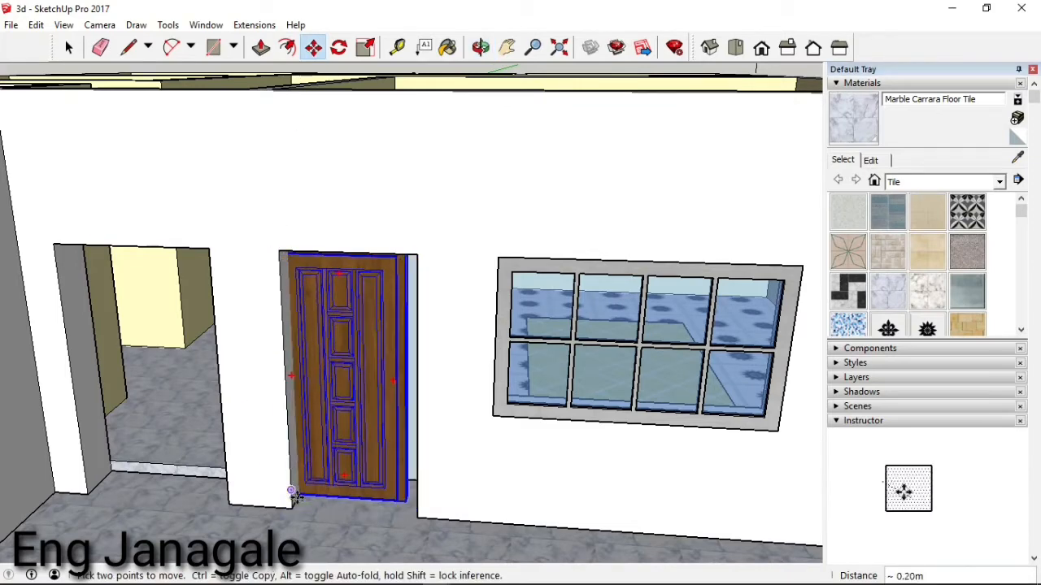
pyautogui.click(301, 500)
pyautogui.scroll(-1, 203, 415)
pyautogui.scroll(-2, 203, 414)
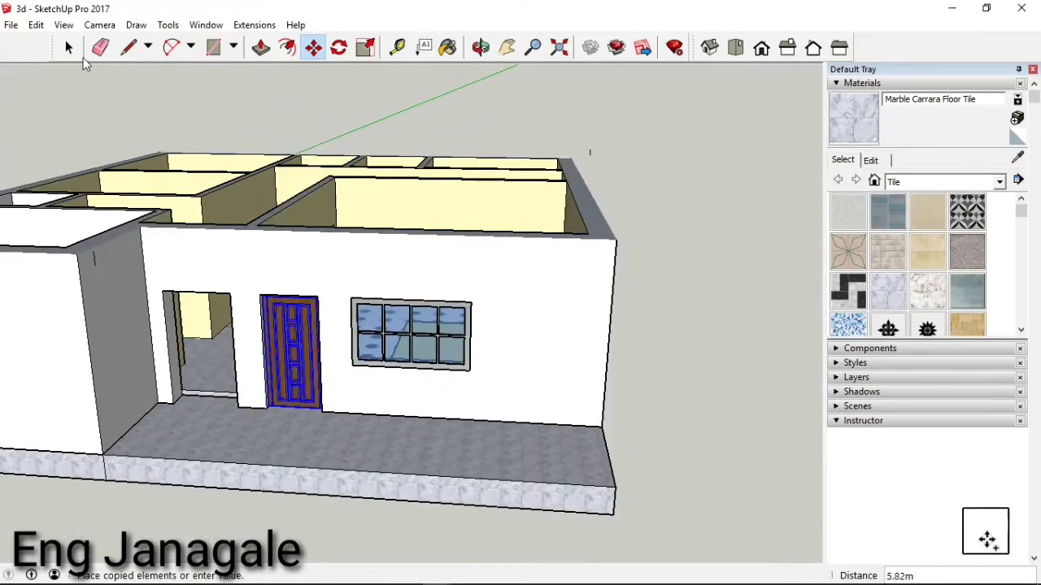
pyautogui.scroll(1, 267, 152)
pyautogui.click(405, 48)
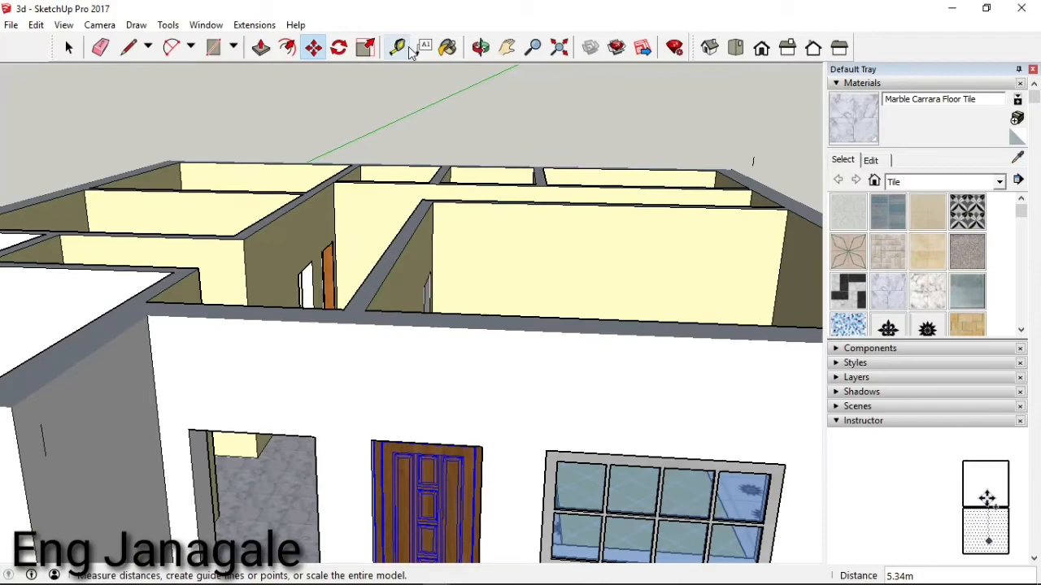
pyautogui.click(480, 47)
pyautogui.moveTo(432, 82); pyautogui.dragTo(580, 259)
pyautogui.scroll(-3, 361, 300)
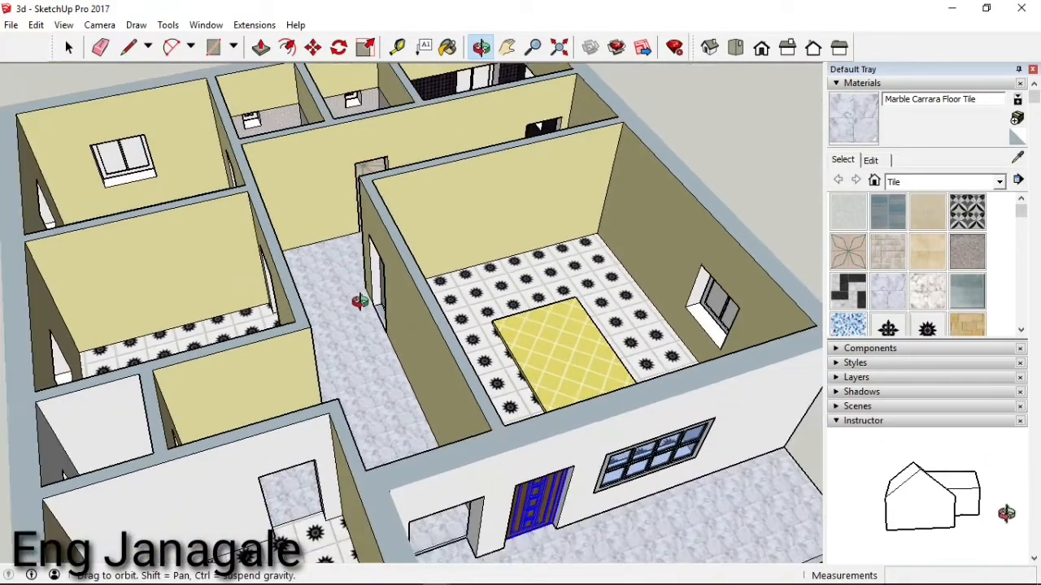
pyautogui.scroll(5, 358, 379)
pyautogui.scroll(-5, 269, 261)
pyautogui.scroll(9, 262, 389)
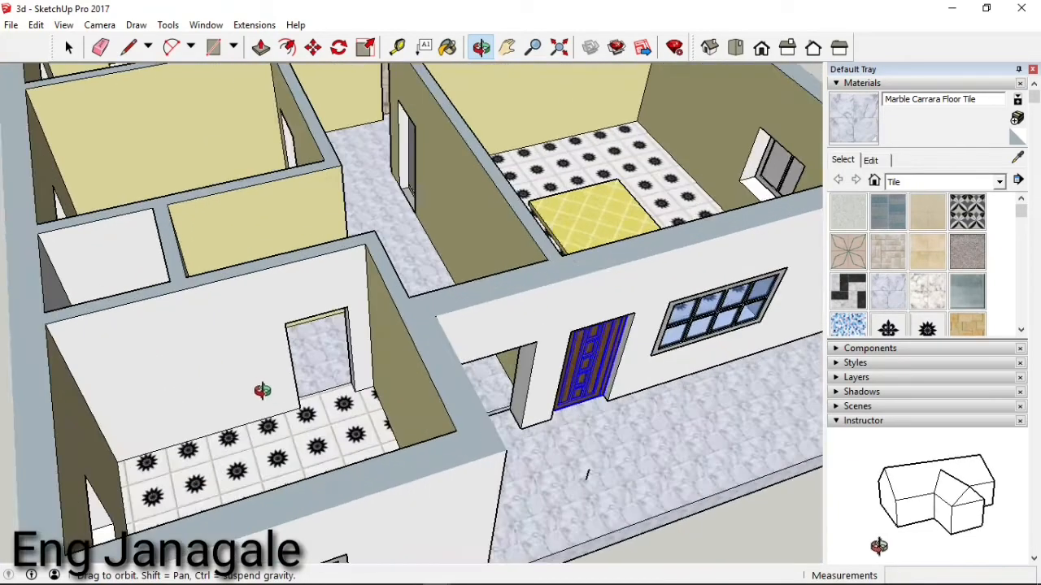
pyautogui.scroll(8, 350, 433)
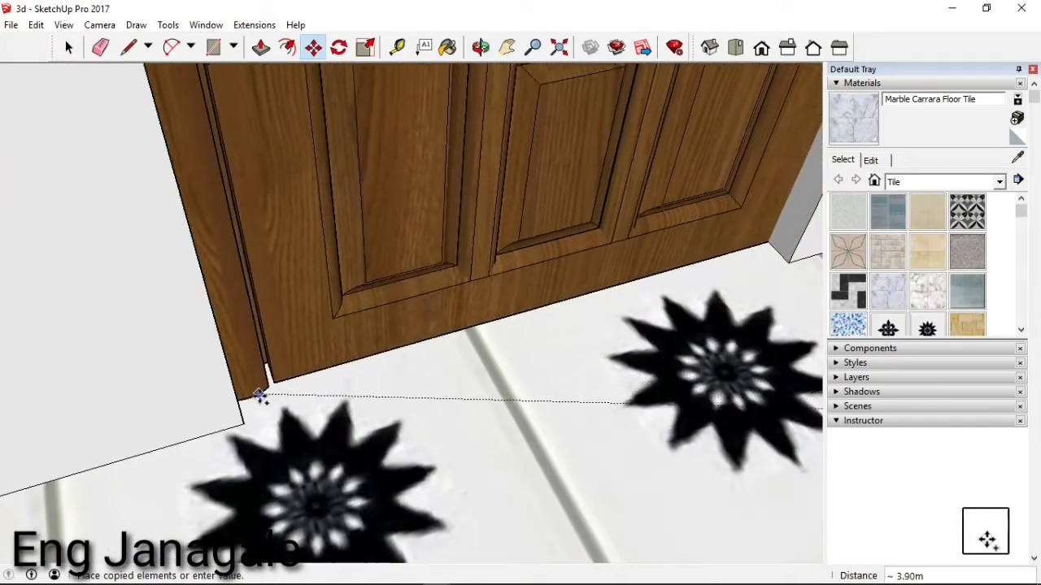
pyautogui.click(325, 431)
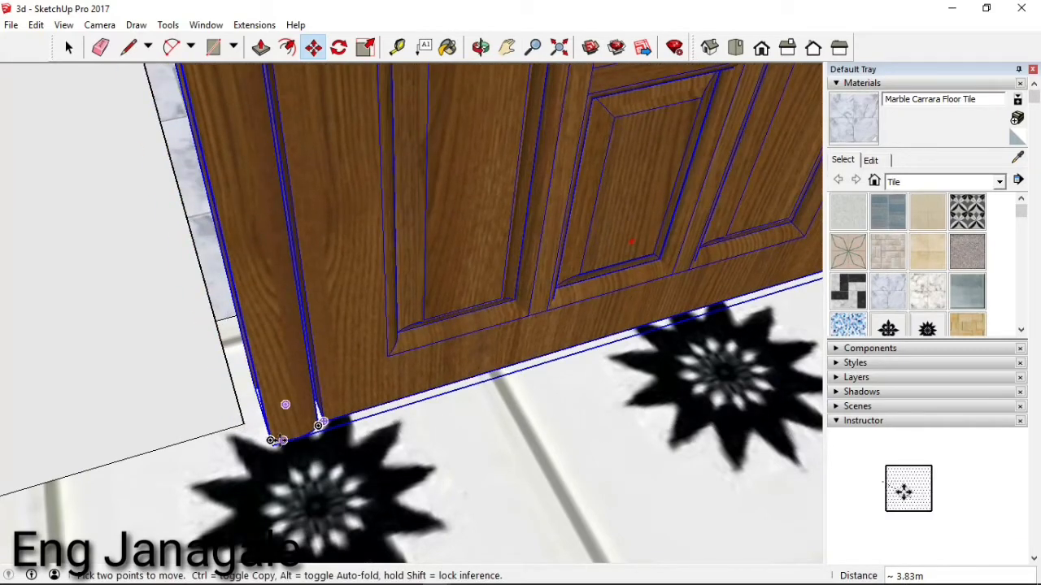
# - Move the copied door about 0.06 m so its bottom corner meets the front room doorway's floor corner
pyautogui.click(325, 431)
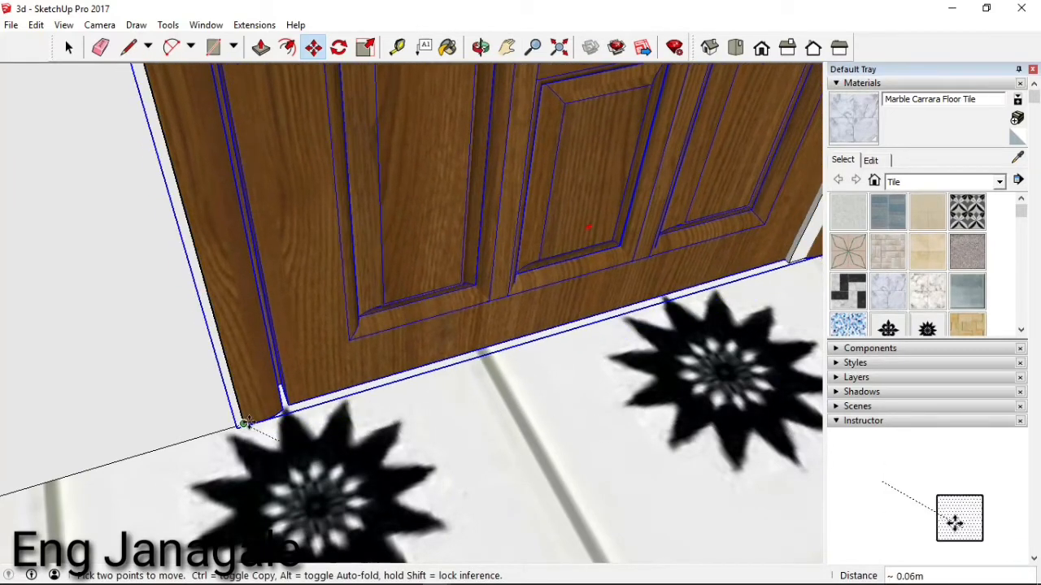
pyautogui.click(244, 423)
pyautogui.scroll(-6, 244, 427)
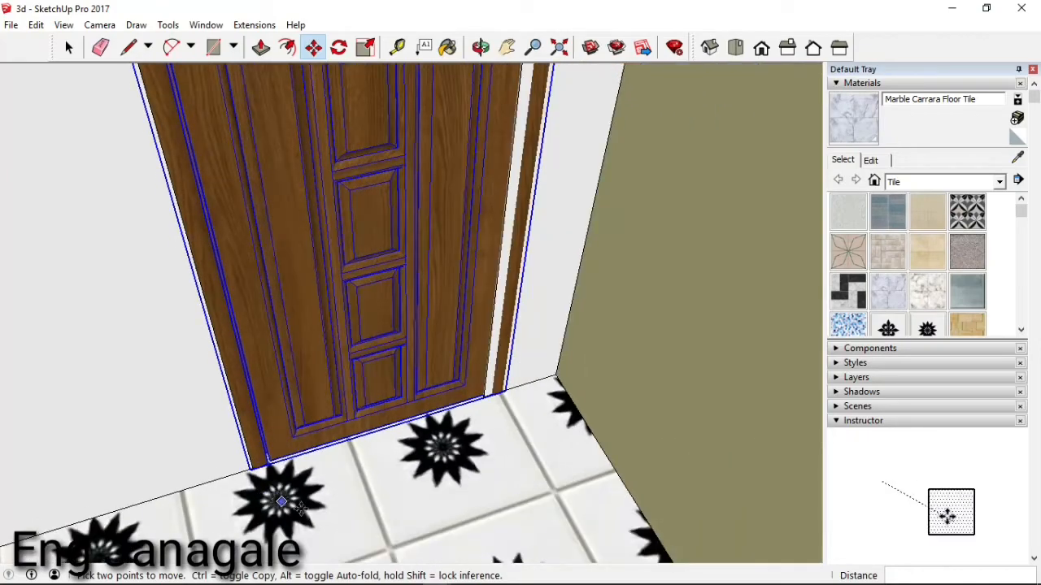
pyautogui.scroll(-7, 325, 526)
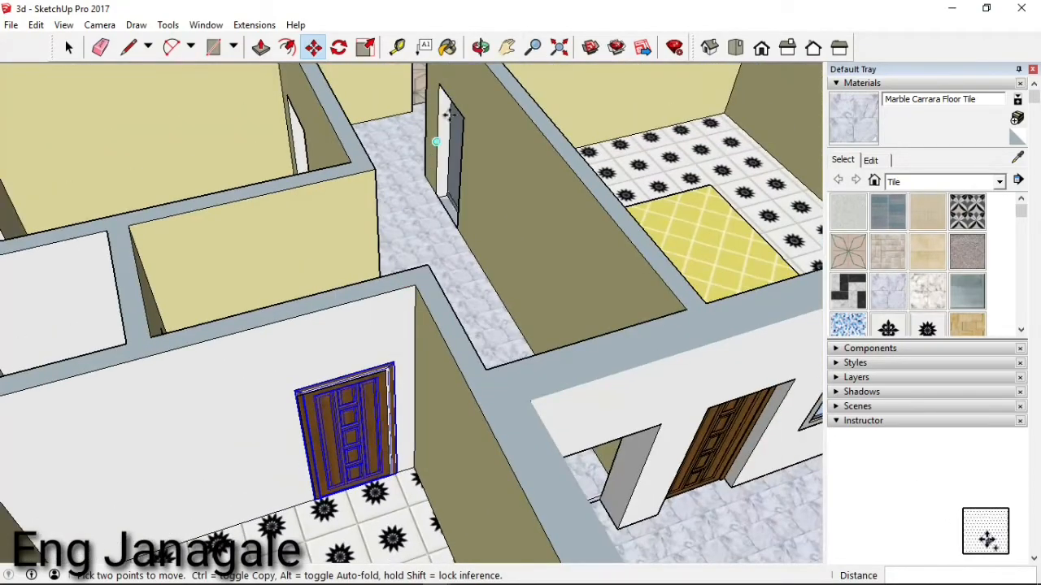
# - Copy the front room's door about 4.84 m across the corridor to the wall above the neighbouring star-tiled room's doorway
pyautogui.click(481, 47)
pyautogui.moveTo(487, 268); pyautogui.dragTo(543, 332)
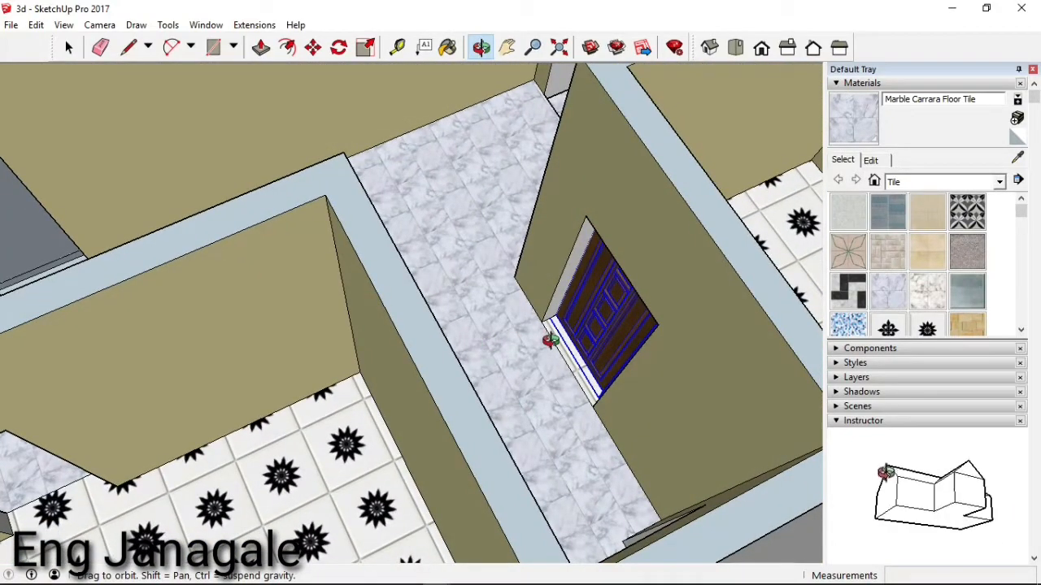
pyautogui.scroll(-6, 550, 340)
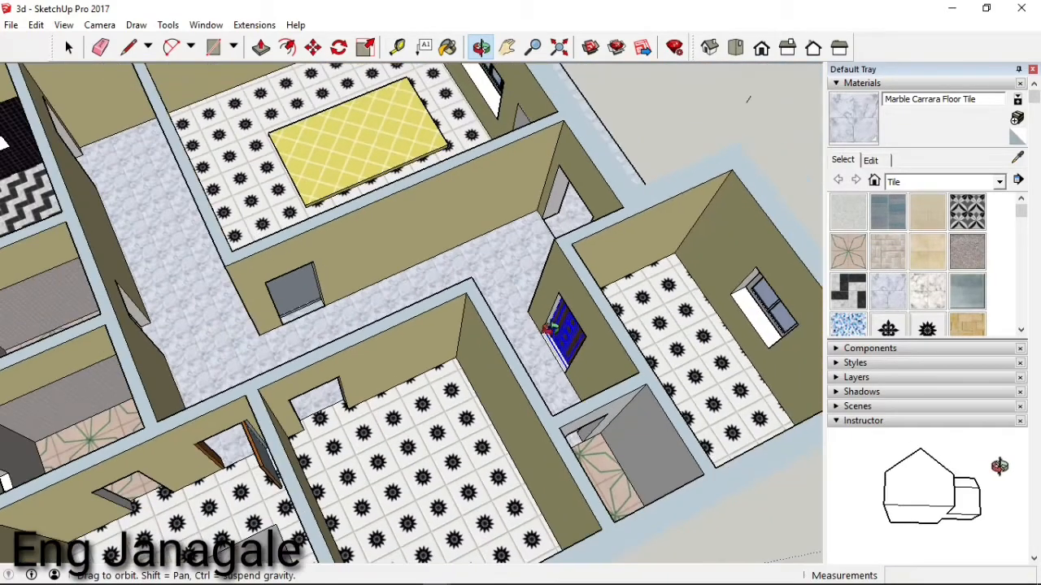
pyautogui.scroll(5, 548, 329)
pyautogui.scroll(3, 548, 330)
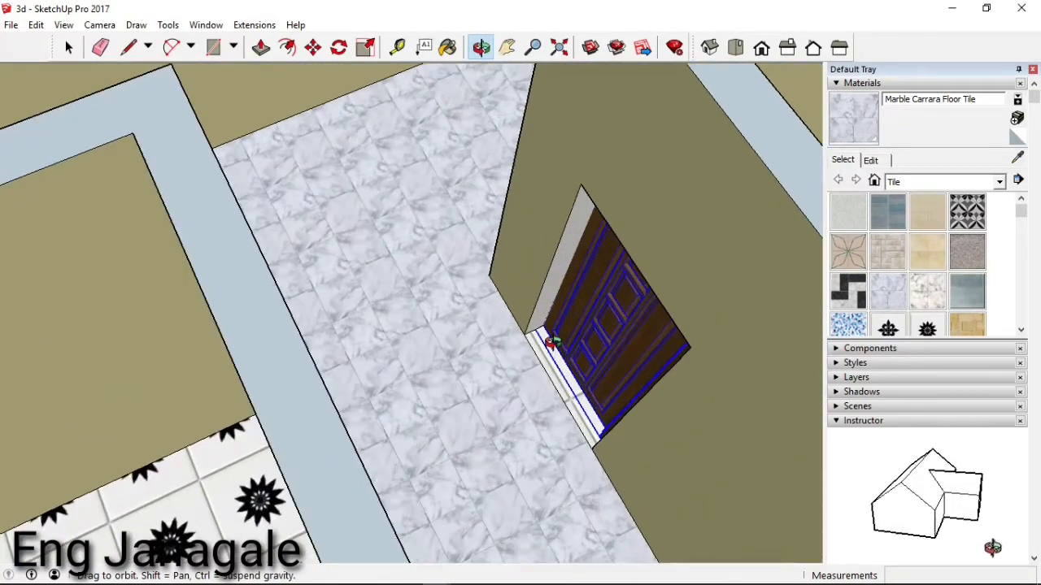
pyautogui.click(317, 54)
pyautogui.click(610, 426)
pyautogui.scroll(-3, 602, 419)
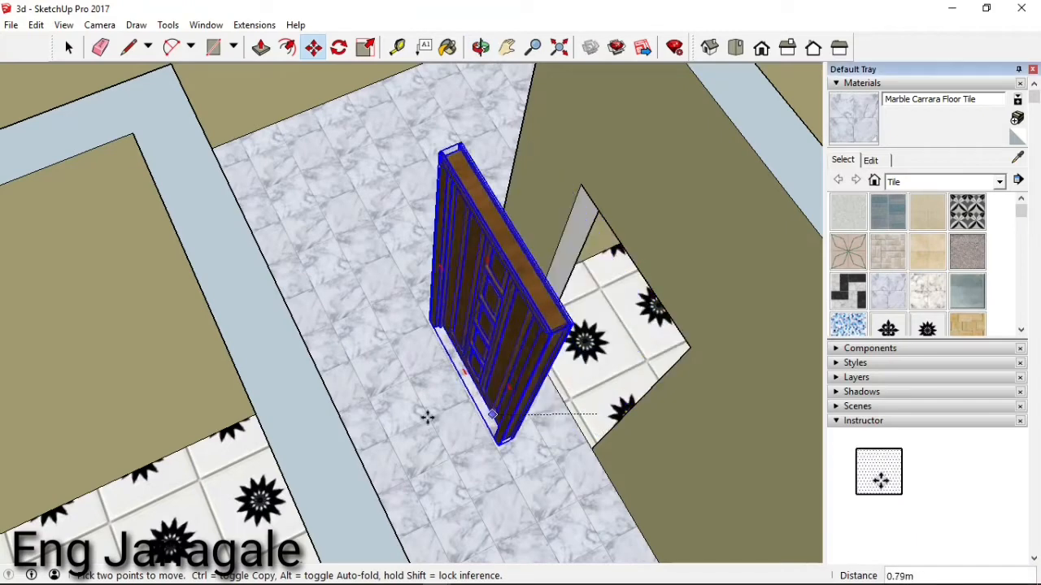
pyautogui.press('ctrl')
pyautogui.scroll(-3, 504, 370)
pyautogui.scroll(-3, 504, 370)
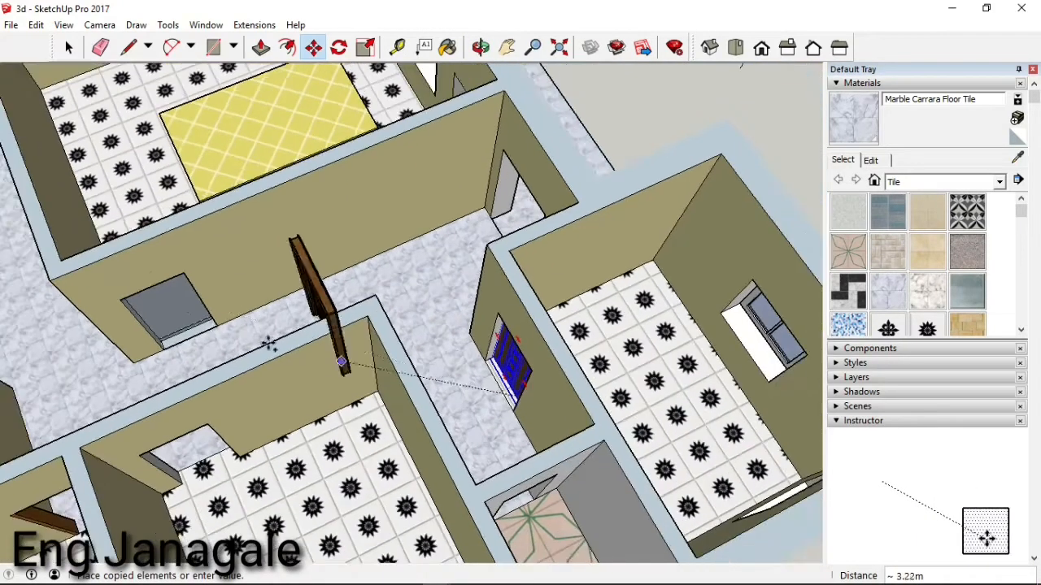
pyautogui.scroll(3, 168, 353)
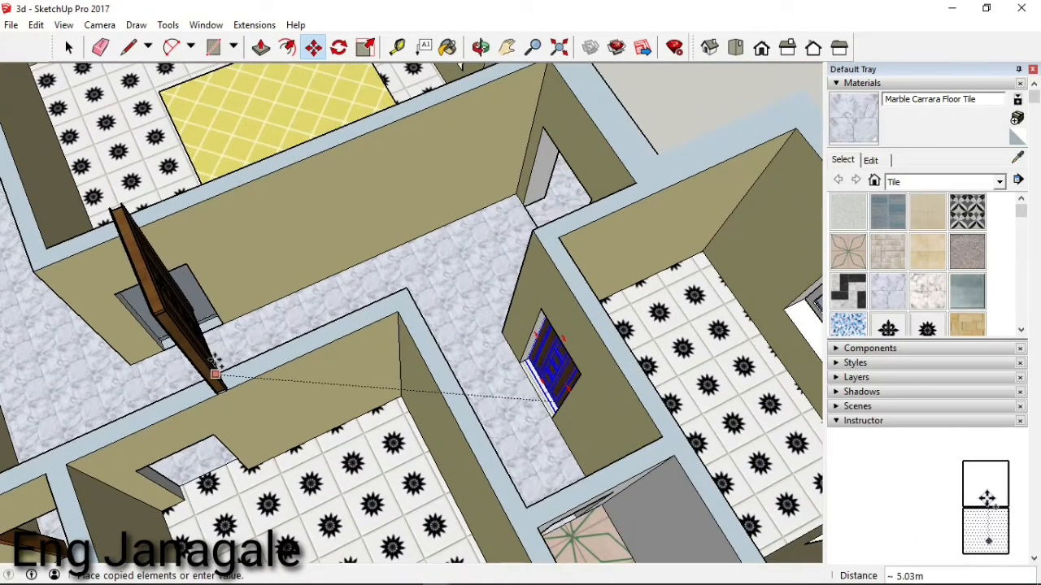
pyautogui.click(240, 365)
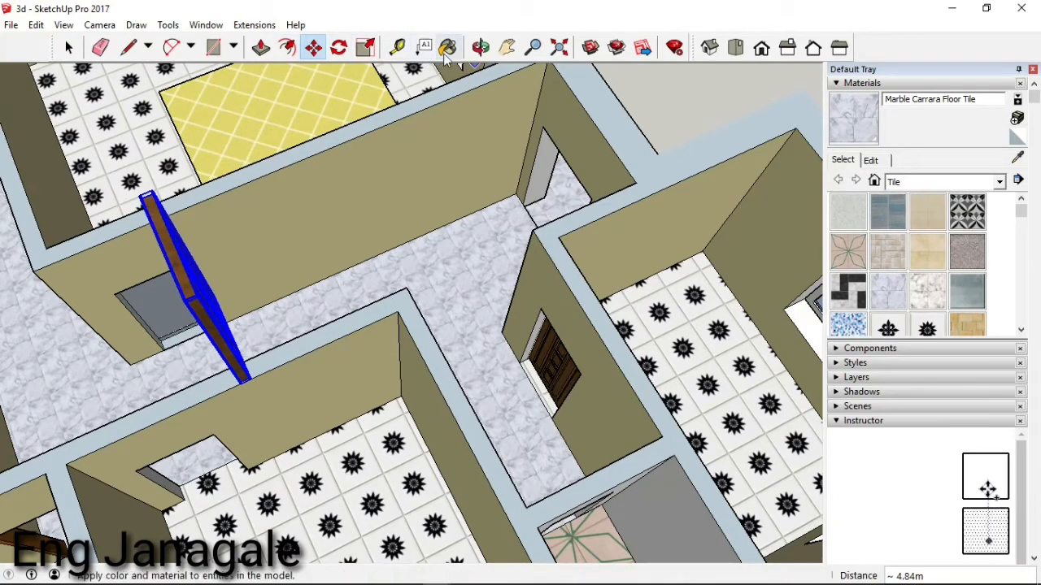
# - Rotate the new door copy 90 degrees about its top corner to line it up with the neighbouring room's wall
pyautogui.click(340, 50)
pyautogui.click(340, 50)
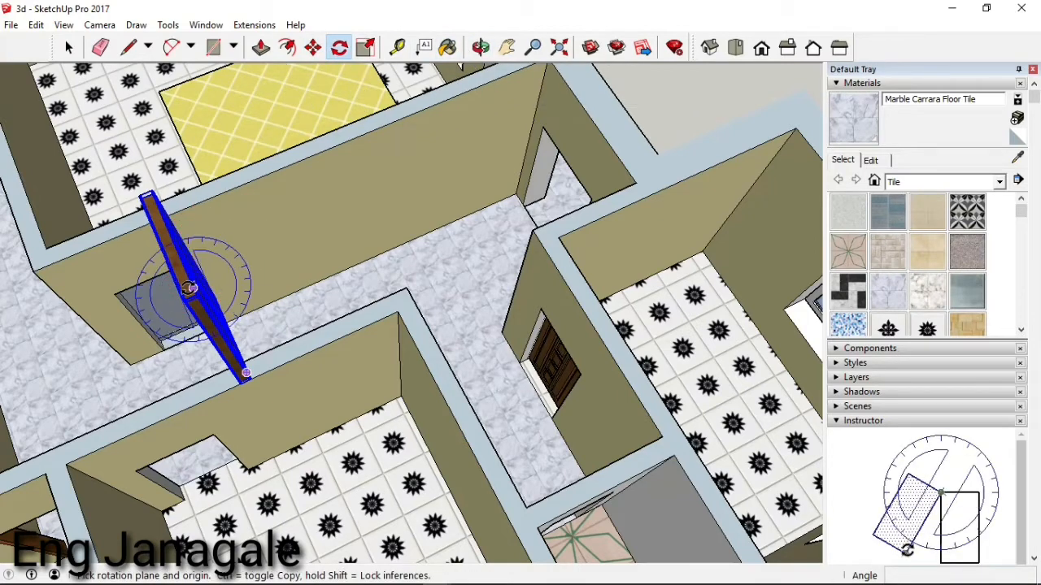
pyautogui.click(192, 288)
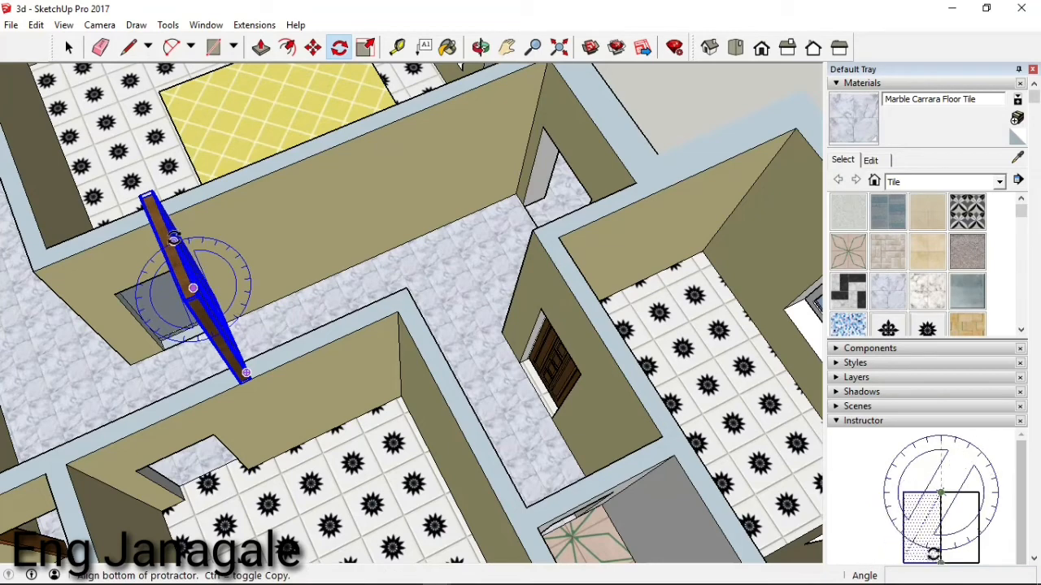
pyautogui.click(173, 238)
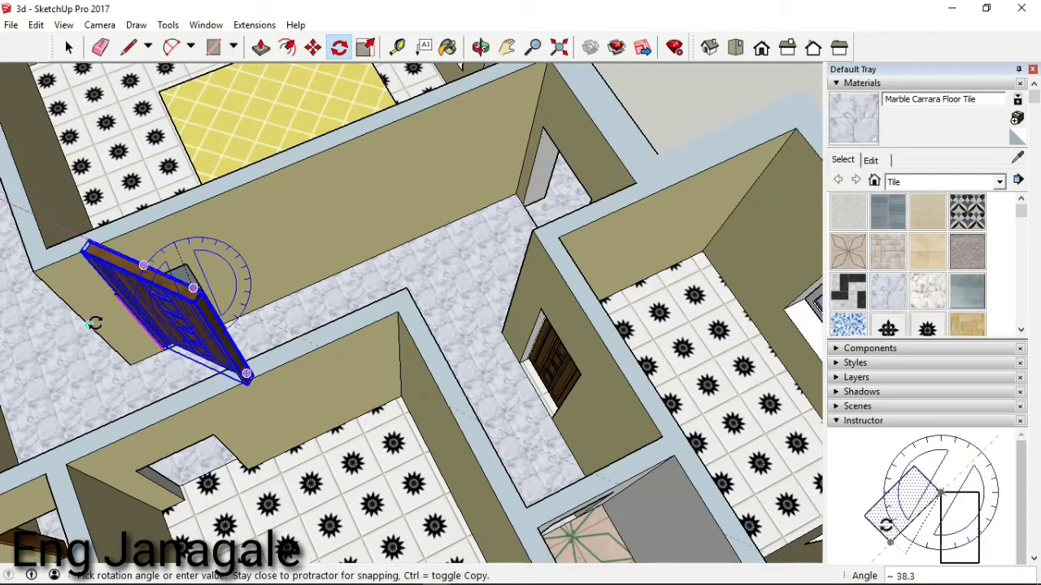
pyautogui.write('9')
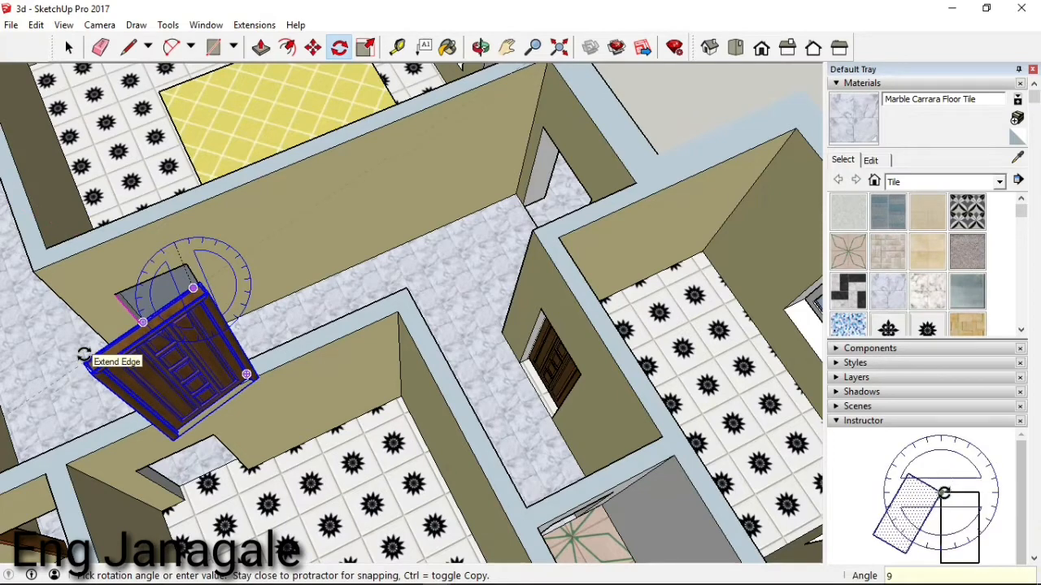
pyautogui.write('0')
pyautogui.press('Return')
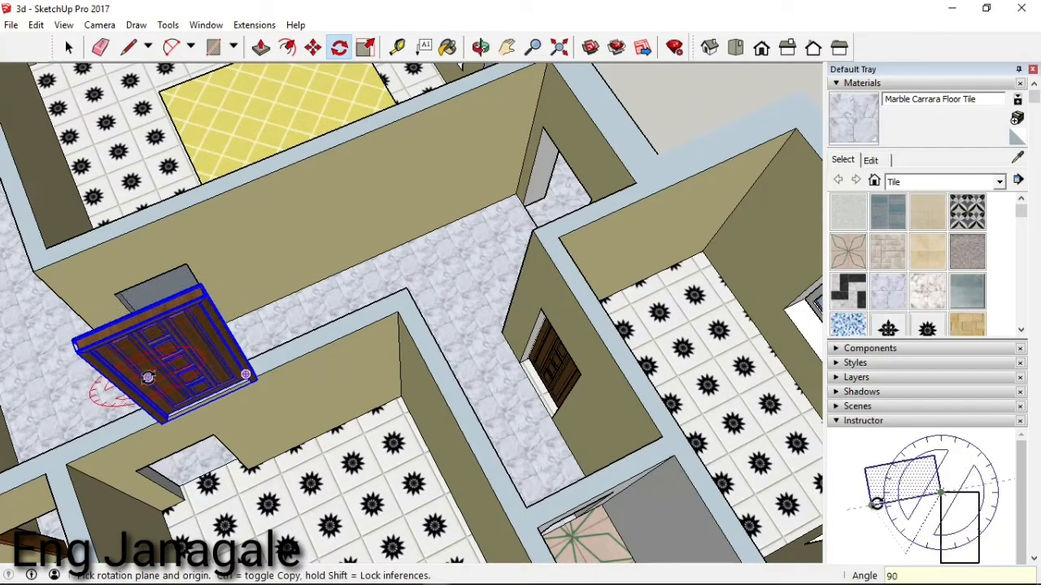
# - Move the rotated door by its bottom corner down to the floor corner of the neighbouring star-tiled room's doorway
pyautogui.scroll(6, 146, 427)
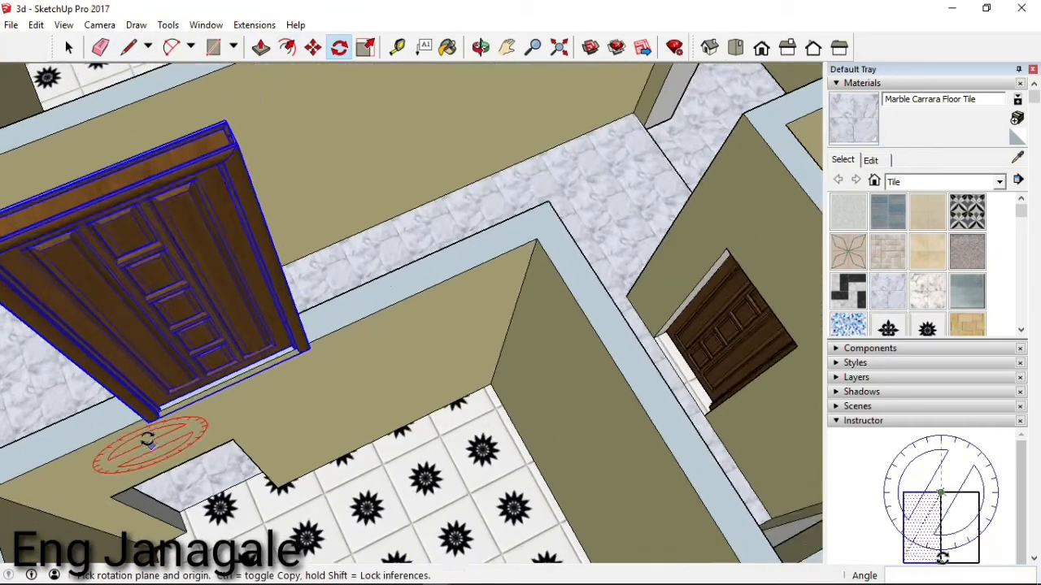
pyautogui.scroll(2, 146, 425)
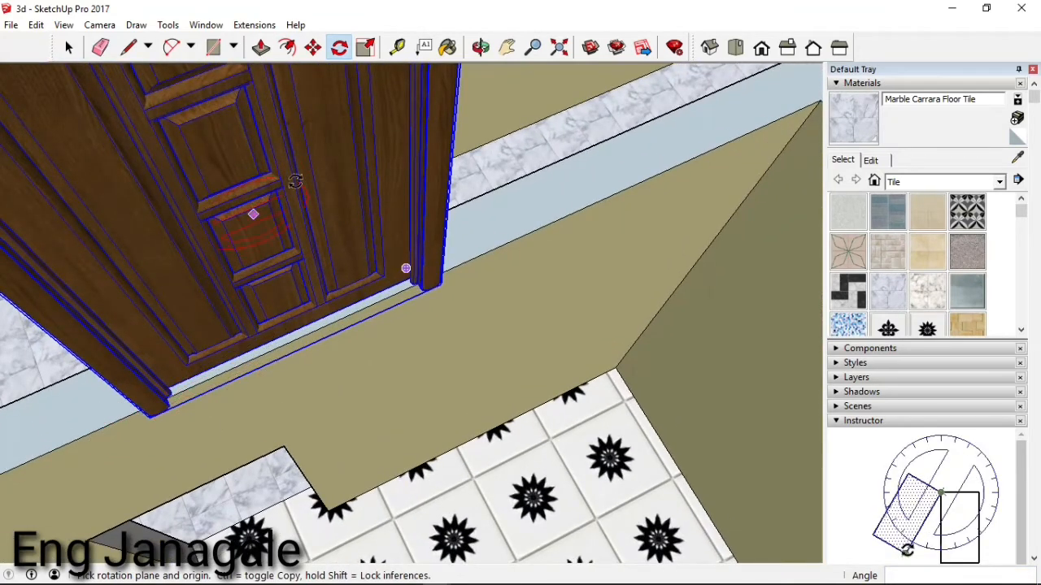
pyautogui.click(312, 46)
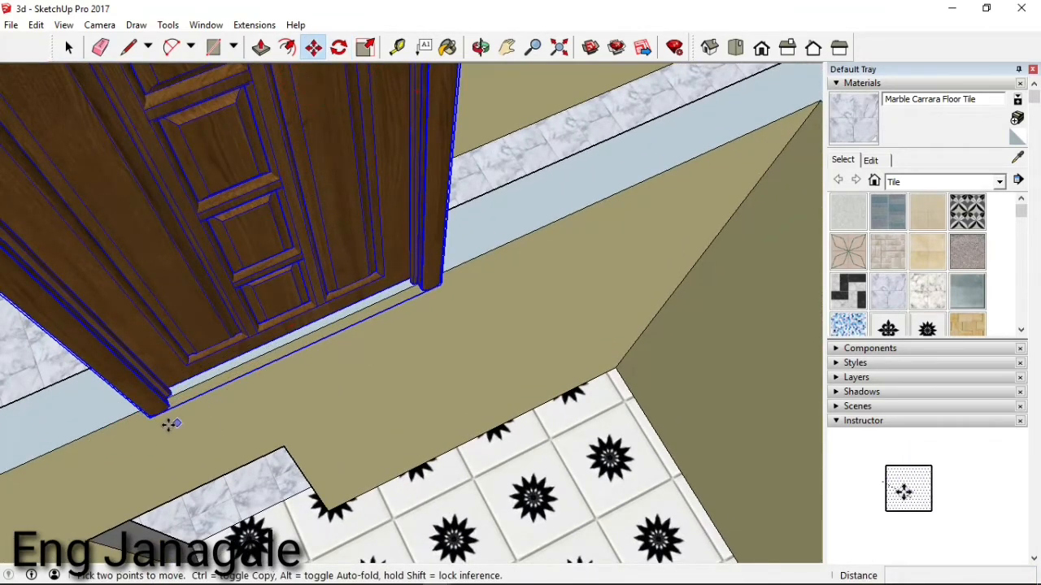
pyautogui.click(150, 417)
pyautogui.scroll(-5, 245, 252)
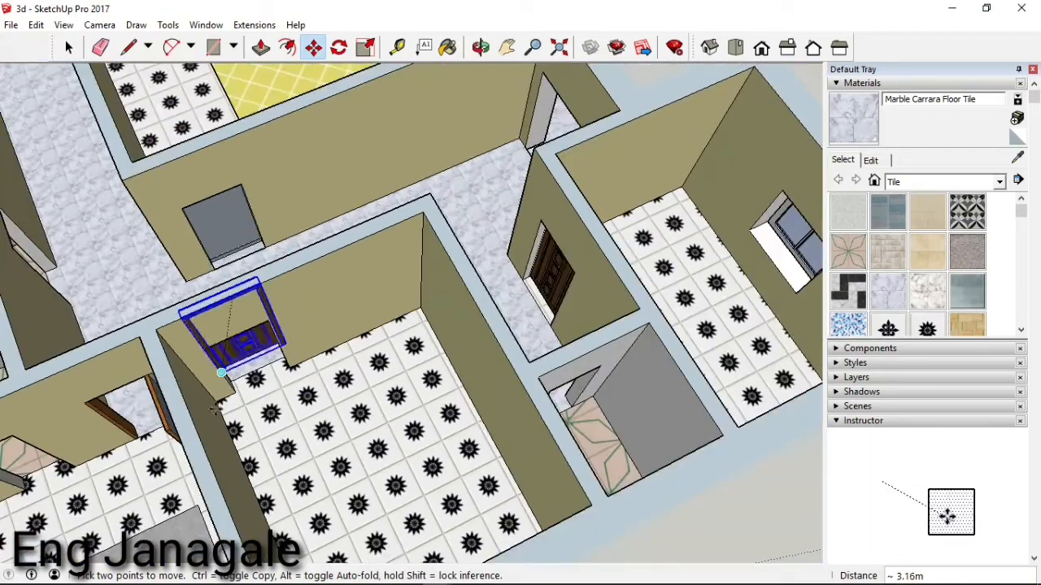
pyautogui.scroll(8, 233, 353)
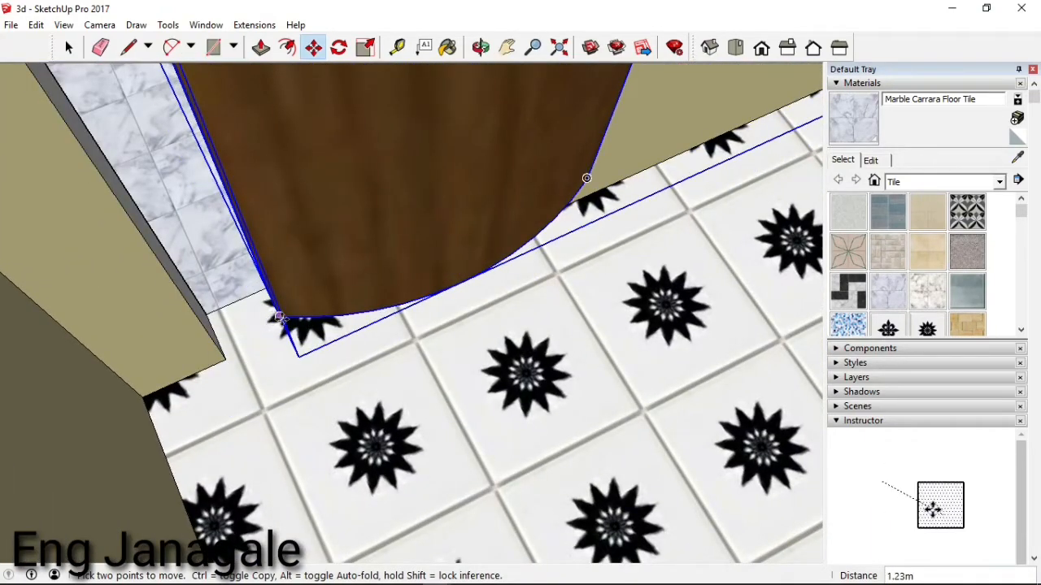
pyautogui.click(229, 365)
pyautogui.scroll(-6, 277, 395)
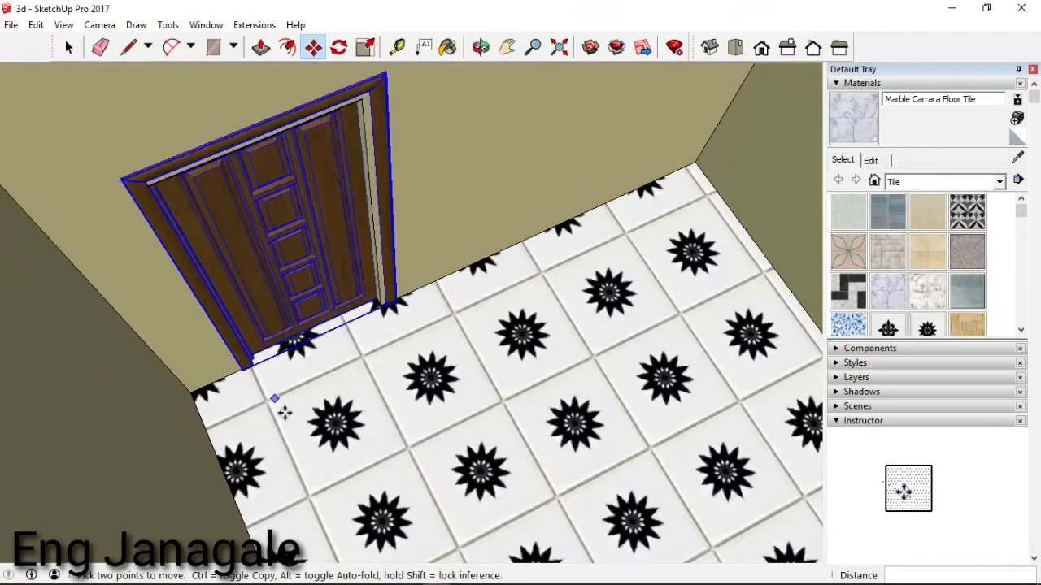
pyautogui.scroll(1, 151, 204)
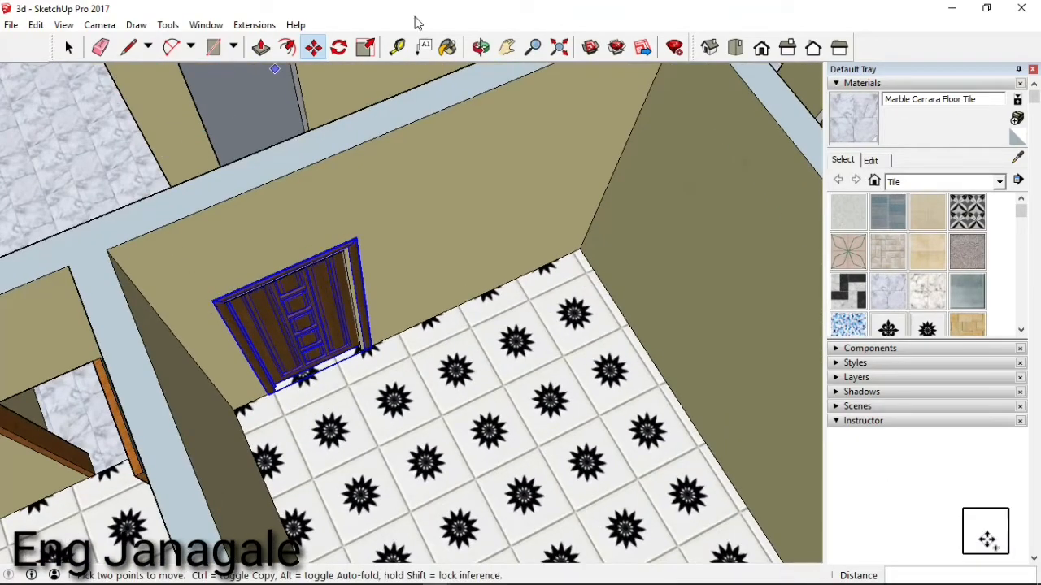
# - Copy the star-tiled room's door by its bottom corner about 1.88 m across the corridor, in front of the opposite doorway
pyautogui.click(481, 47)
pyautogui.moveTo(147, 159); pyautogui.dragTo(696, 117)
pyautogui.scroll(5, 479, 444)
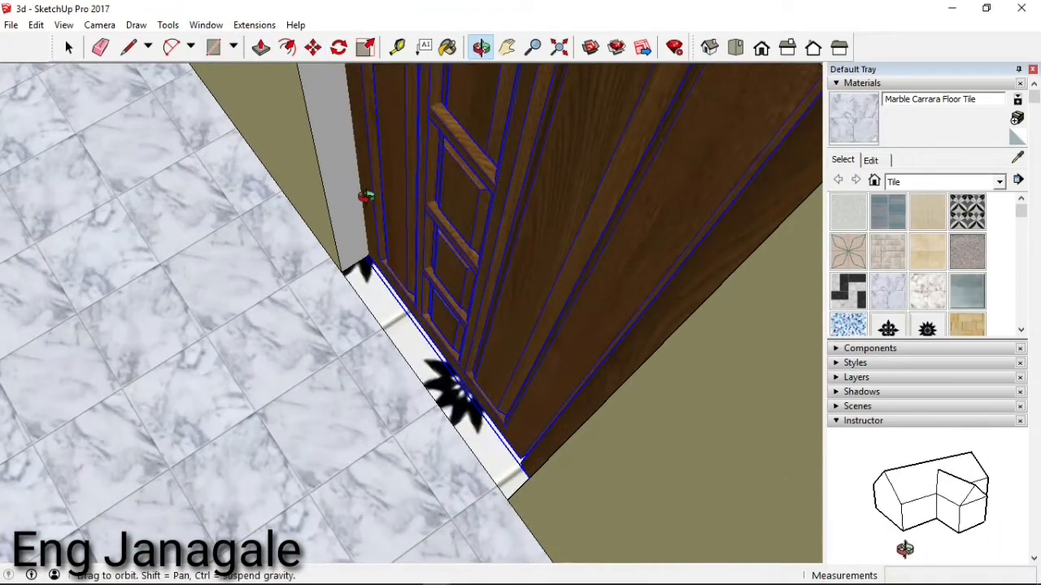
pyautogui.click(312, 47)
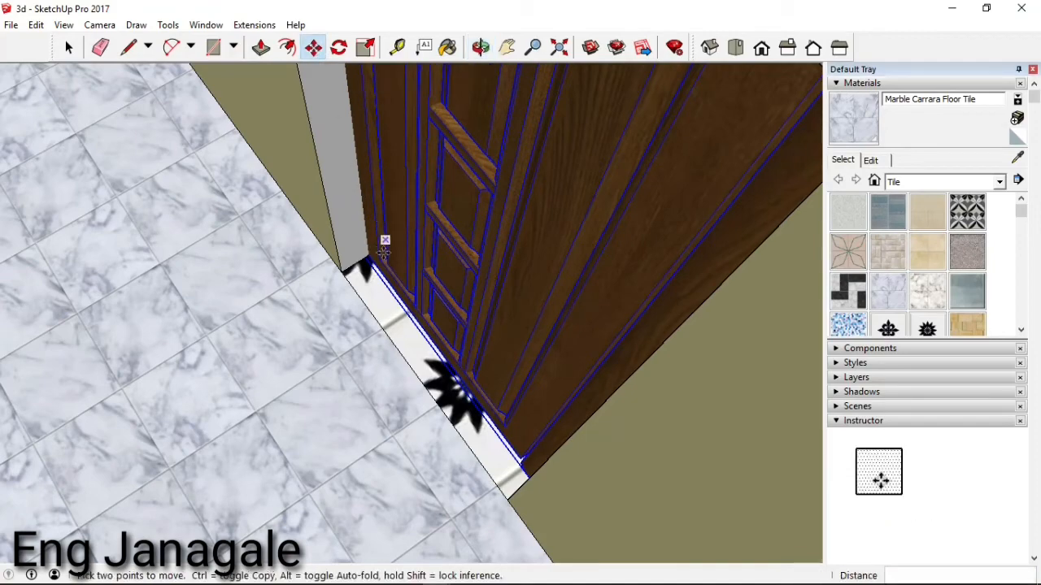
pyautogui.moveTo(365, 250); pyautogui.dragTo(370, 301, button='middle')
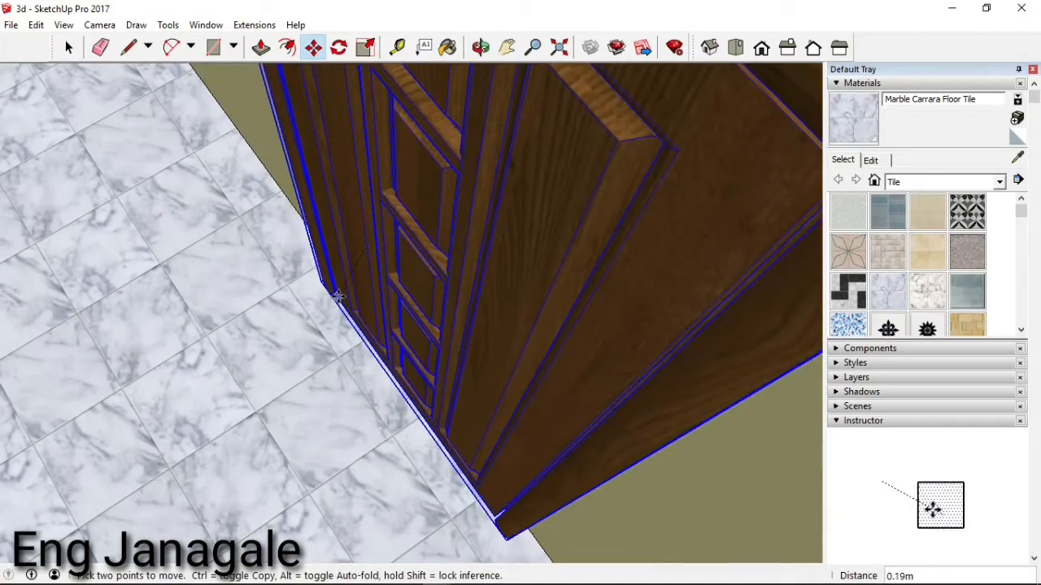
pyautogui.click(359, 298)
pyautogui.press('ctrl')
pyautogui.scroll(-6, 379, 295)
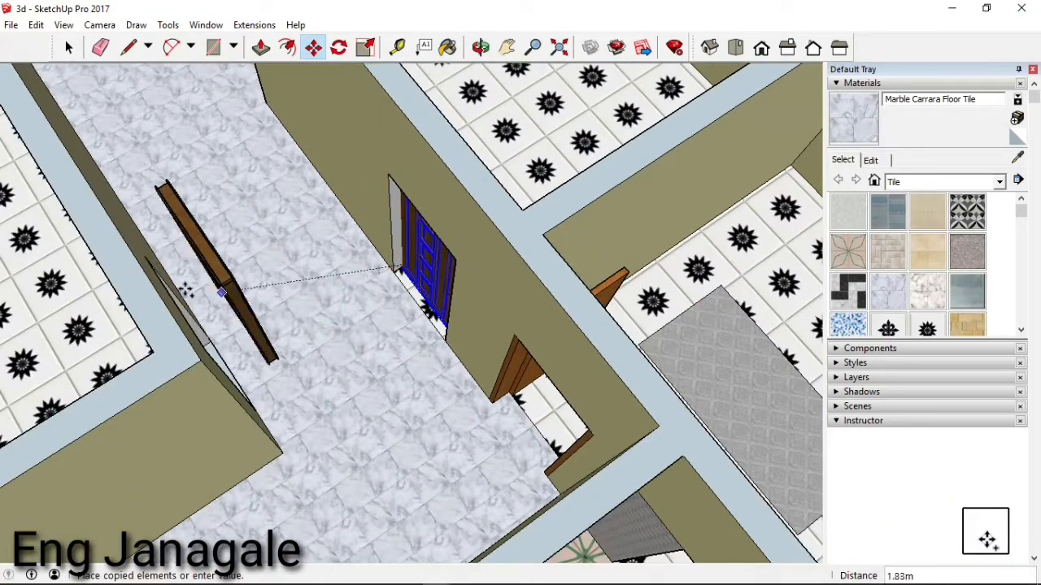
pyautogui.scroll(4, 173, 312)
pyautogui.click(172, 312)
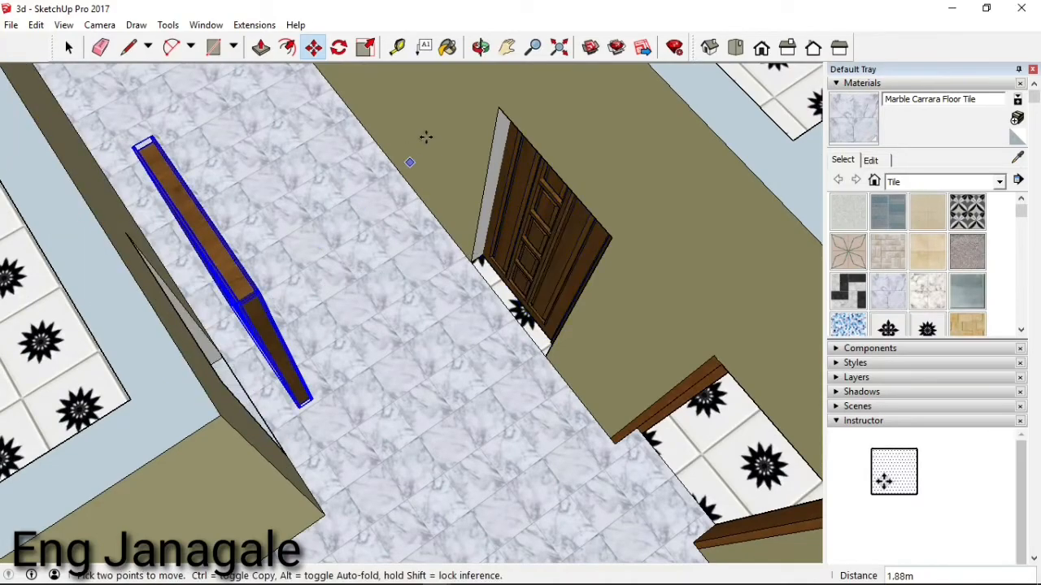
# - Move the new door copy by its bottom corner to the floor corner of the doorway across the corridor
pyautogui.click(481, 57)
pyautogui.moveTo(388, 378); pyautogui.dragTo(49, 267)
pyautogui.scroll(2, 268, 154)
pyautogui.moveTo(244, 183); pyautogui.dragTo(284, 286)
pyautogui.scroll(2, 292, 257)
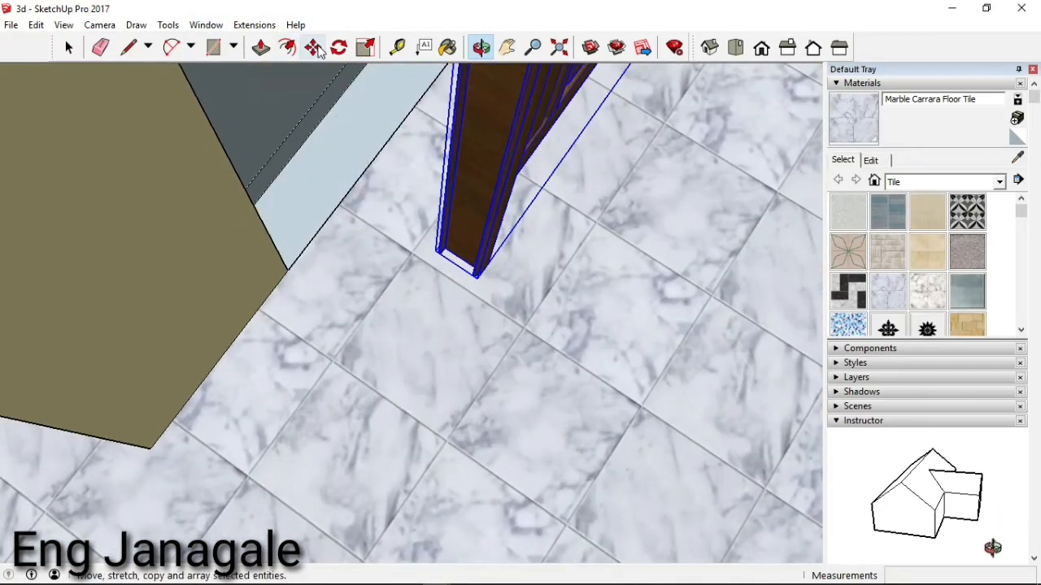
pyautogui.click(313, 48)
pyautogui.click(478, 276)
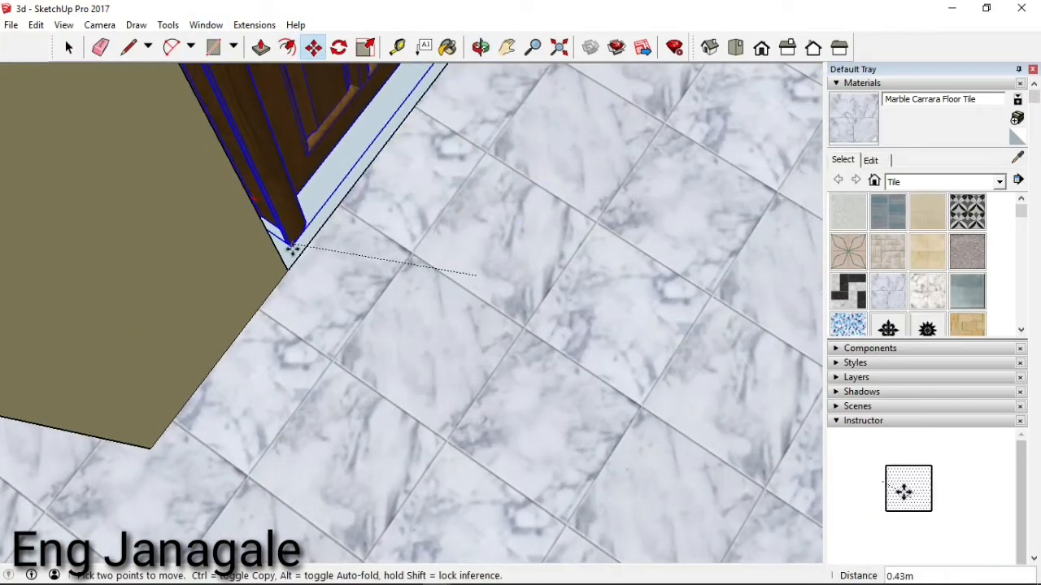
pyautogui.scroll(-2, 325, 326)
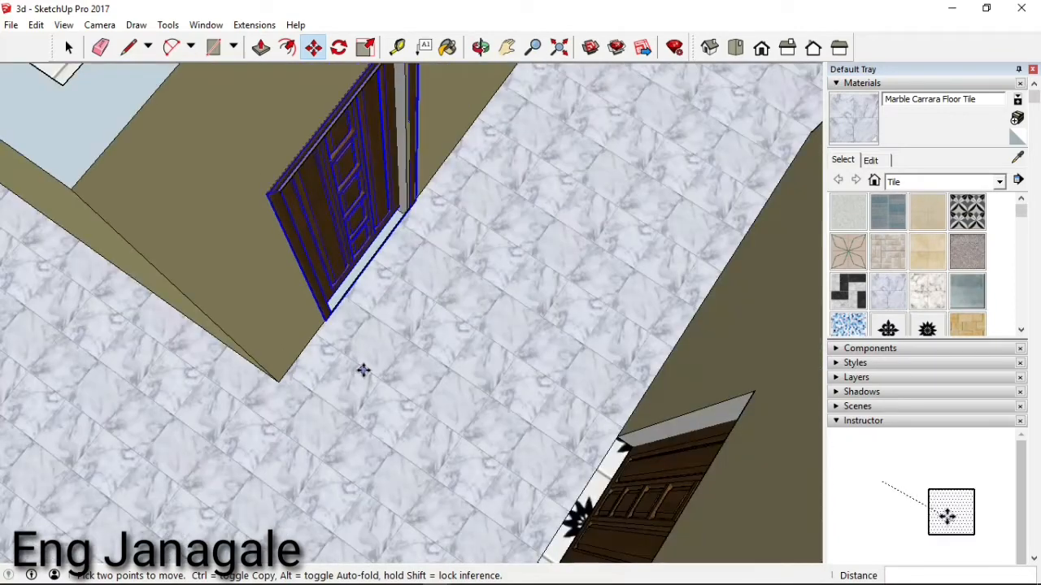
# - Examine the rooms and doorways of the whole house from above to check the placed doors
pyautogui.scroll(-1, 379, 387)
pyautogui.scroll(-5, 386, 391)
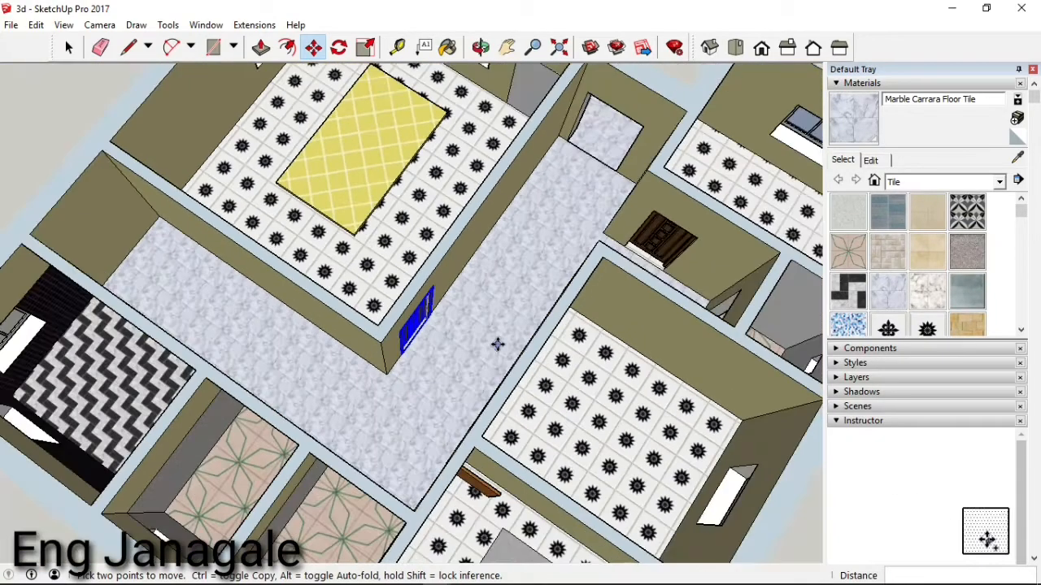
pyautogui.scroll(8, 551, 437)
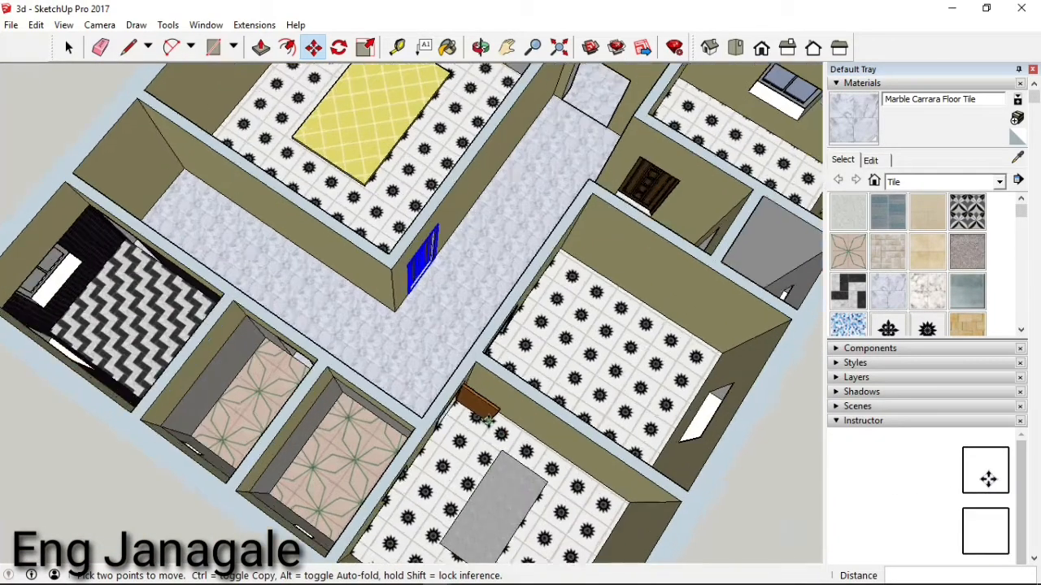
pyautogui.scroll(-6, 480, 374)
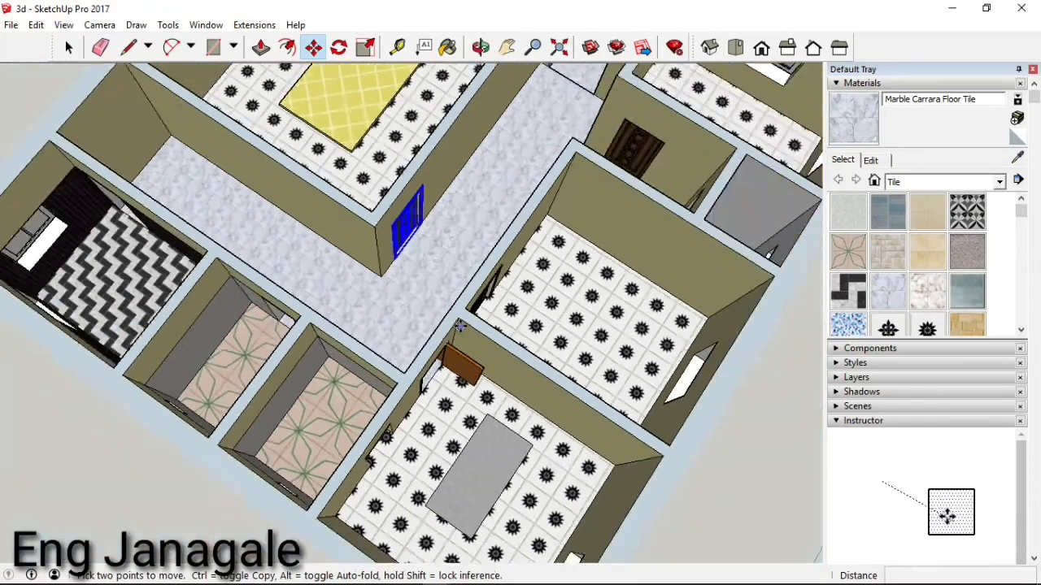
pyautogui.scroll(-1, 480, 504)
pyautogui.scroll(4, 459, 469)
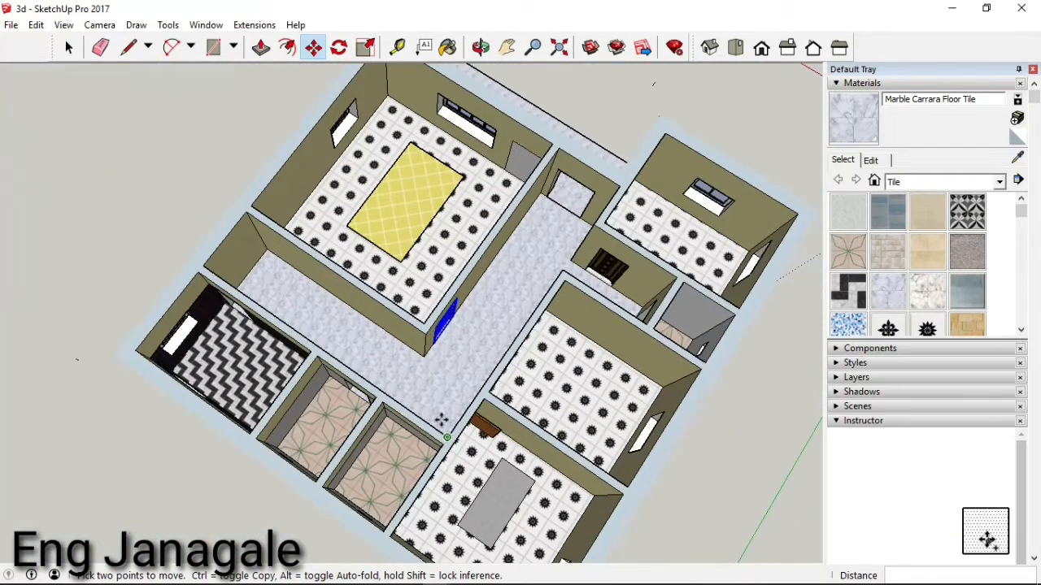
pyautogui.scroll(-4, 442, 420)
pyautogui.scroll(1, 337, 106)
pyautogui.scroll(5, 435, 216)
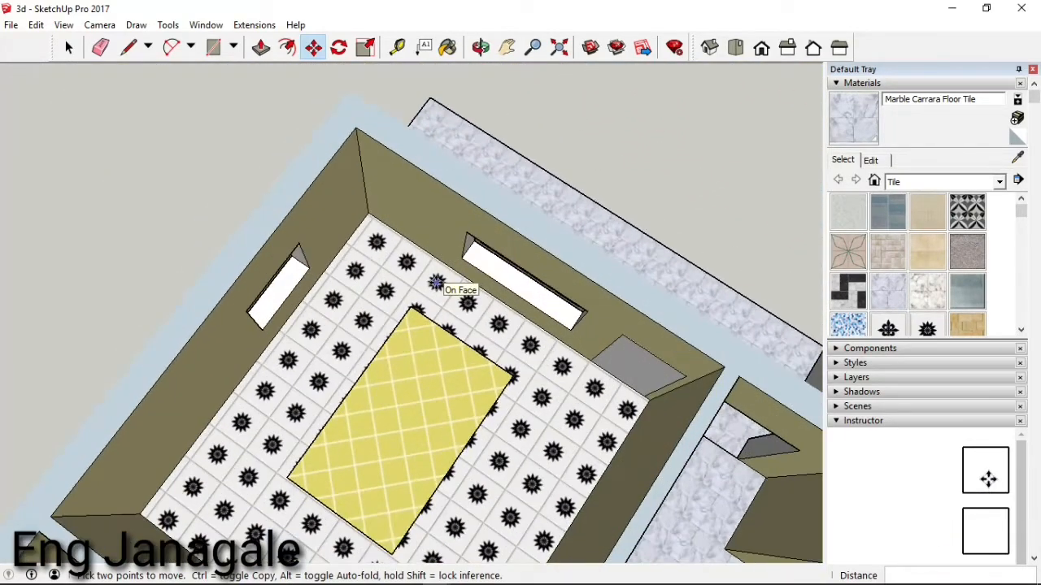
pyautogui.scroll(-3, 376, 195)
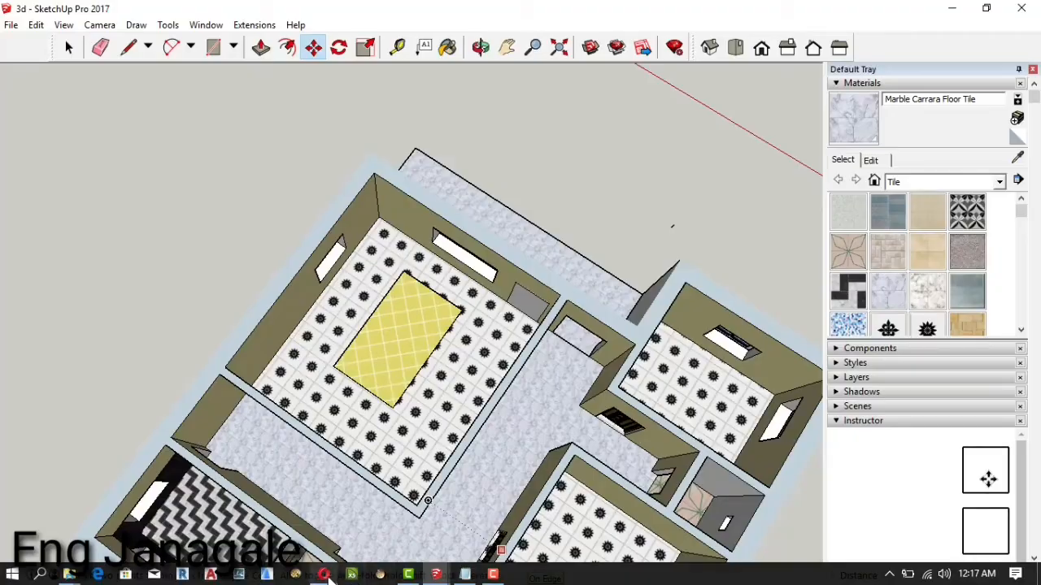
# - Switch to the Opera browser, close the door model's page and search 3D Warehouse for sofa
pyautogui.click(324, 575)
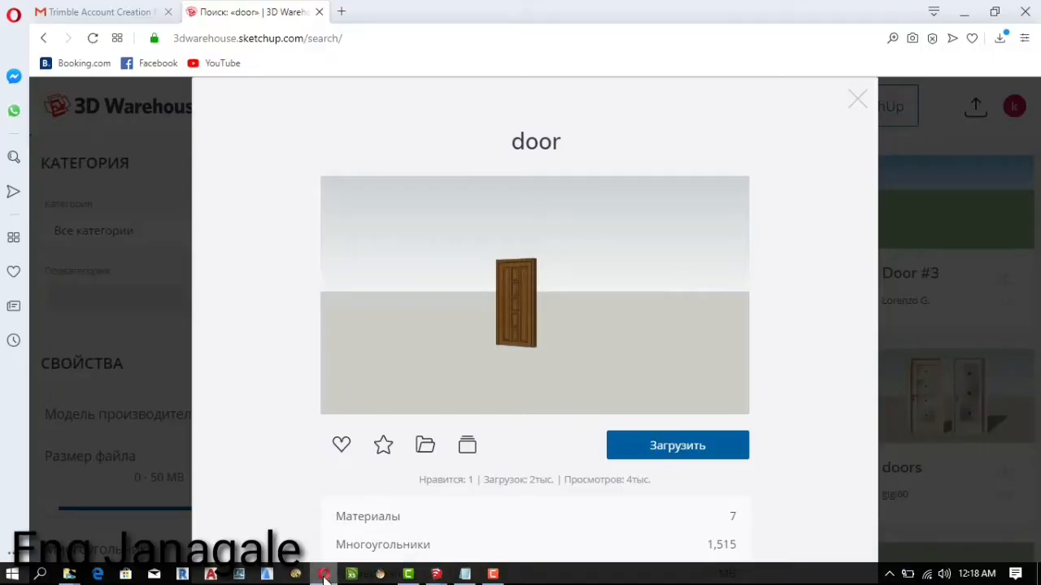
pyautogui.click(857, 100)
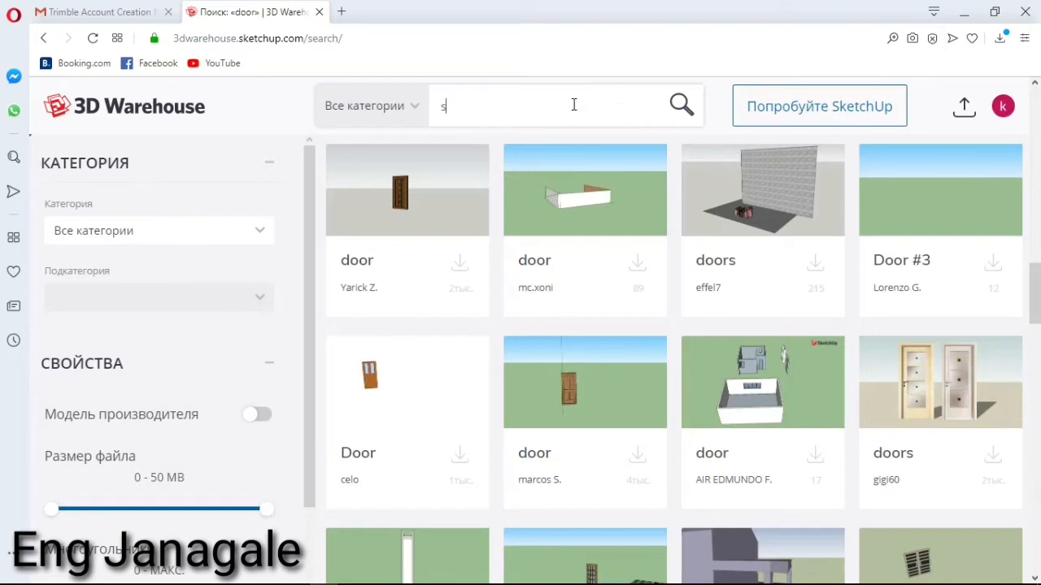
pyautogui.click(574, 104)
pyautogui.write('sofa')
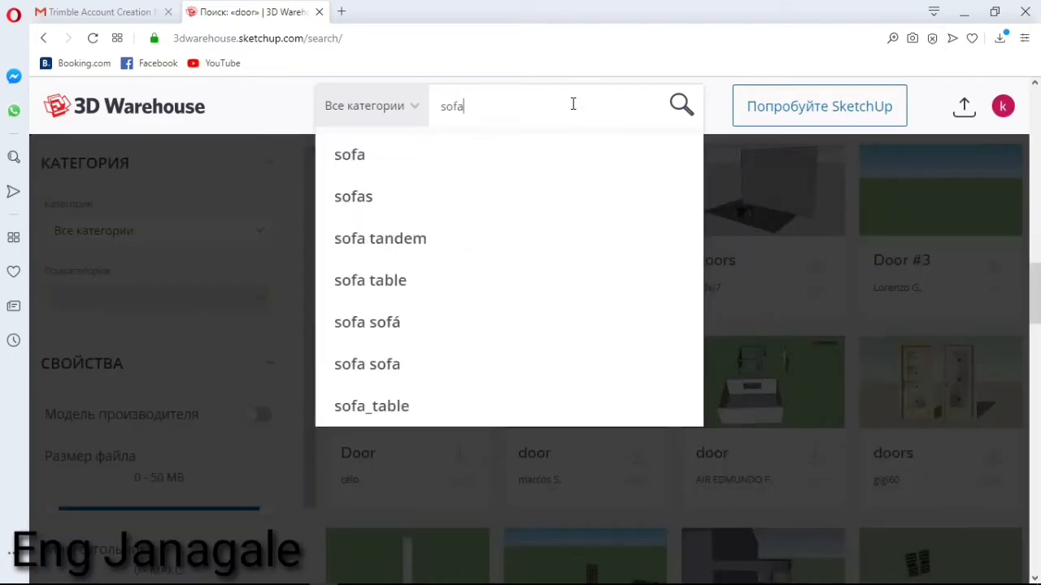
pyautogui.press('Return')
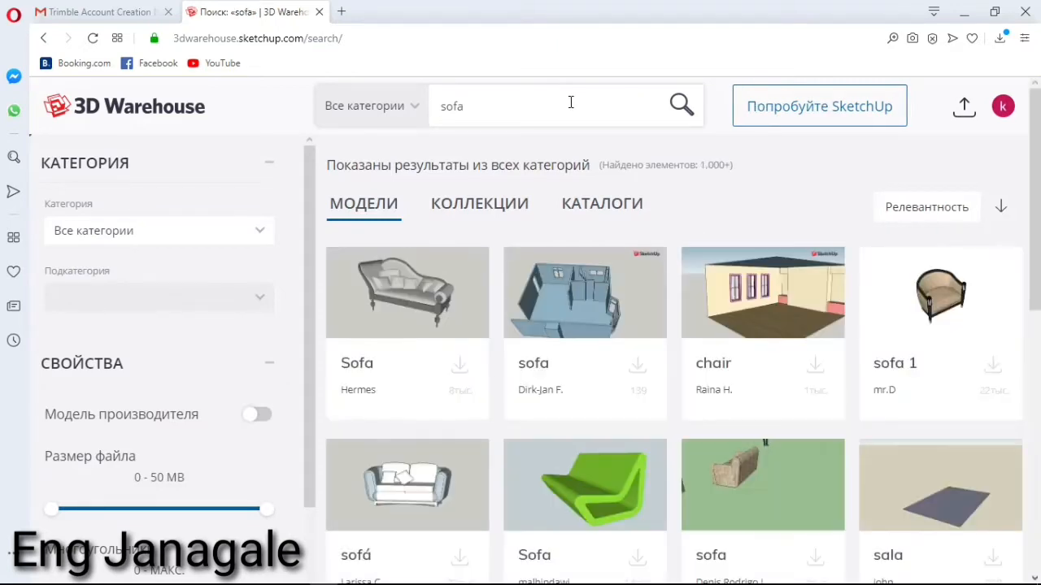
# - Find the purple sofa set with coffee table and rug among the results and download it as a SketchUp 2017 model
pyautogui.scroll(-5, 533, 252)
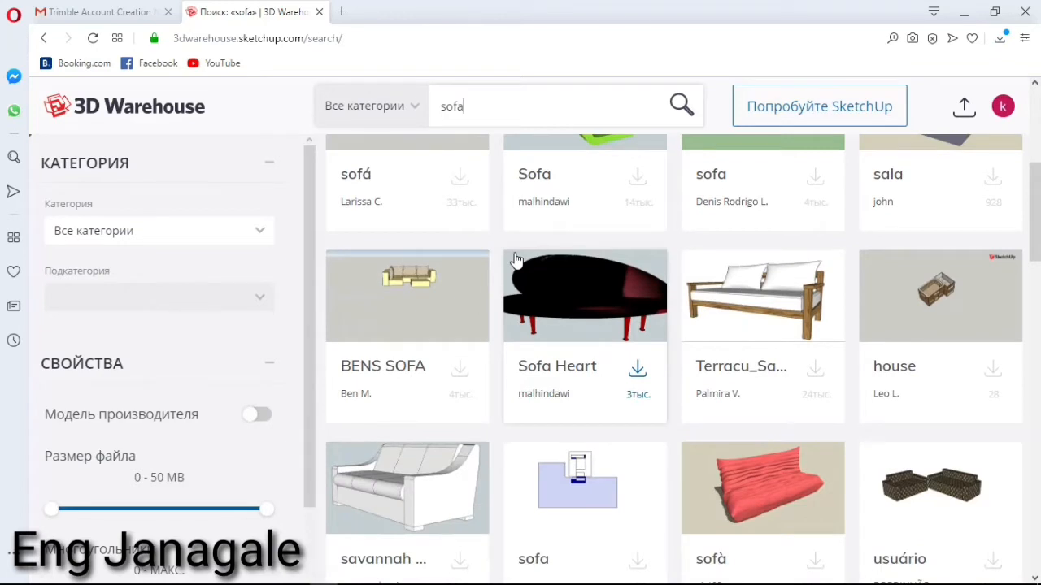
pyautogui.scroll(-2, 516, 260)
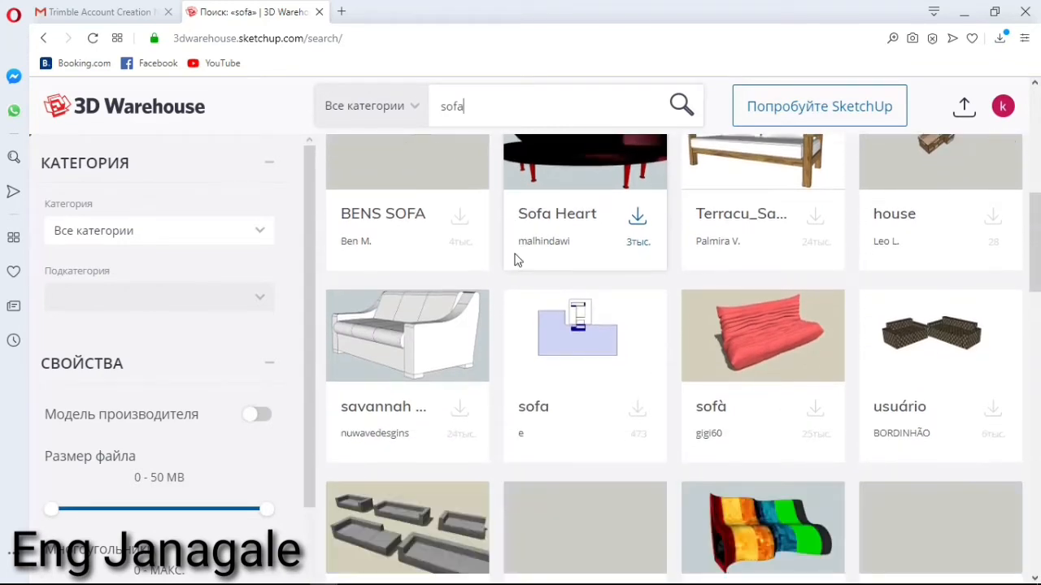
pyautogui.scroll(-3, 516, 260)
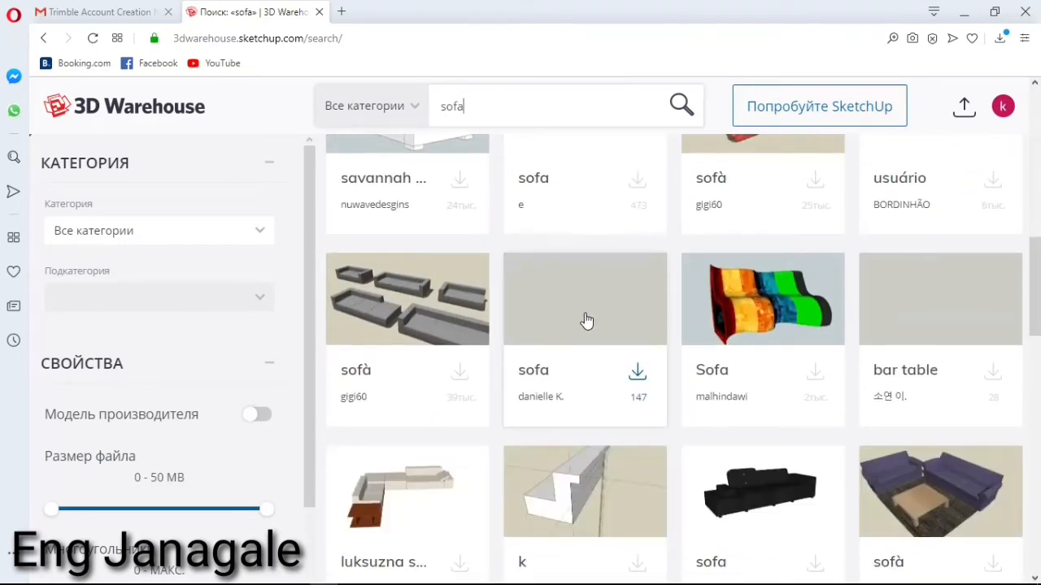
pyautogui.scroll(-1, 605, 331)
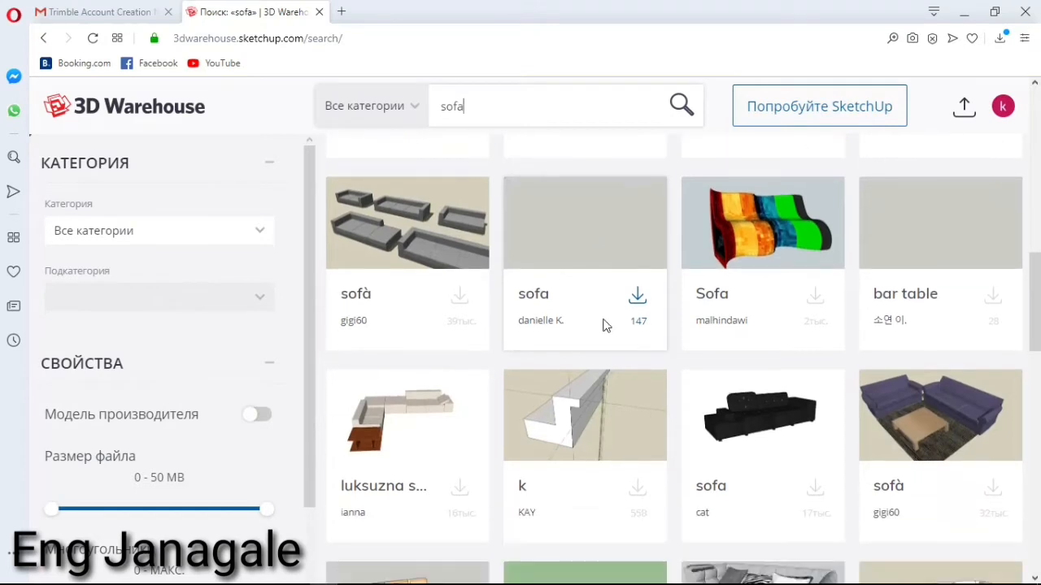
pyautogui.scroll(-2, 603, 327)
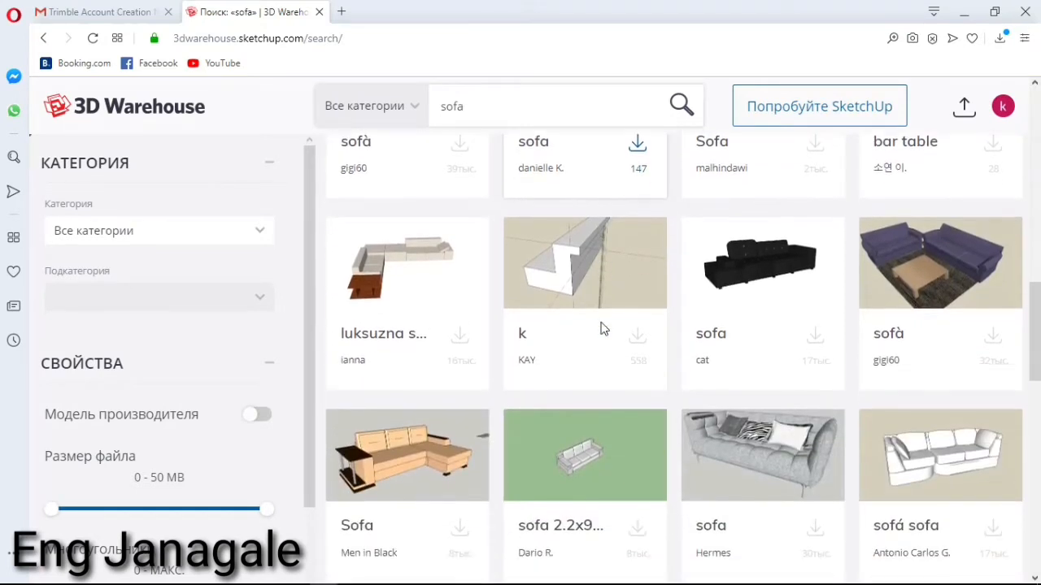
pyautogui.scroll(3, 602, 328)
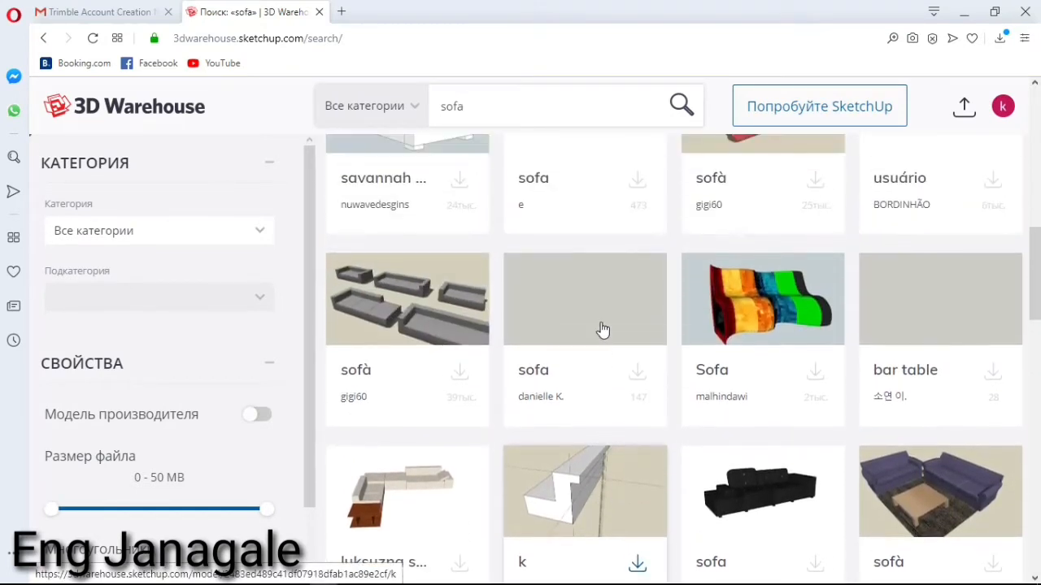
pyautogui.scroll(-3, 663, 374)
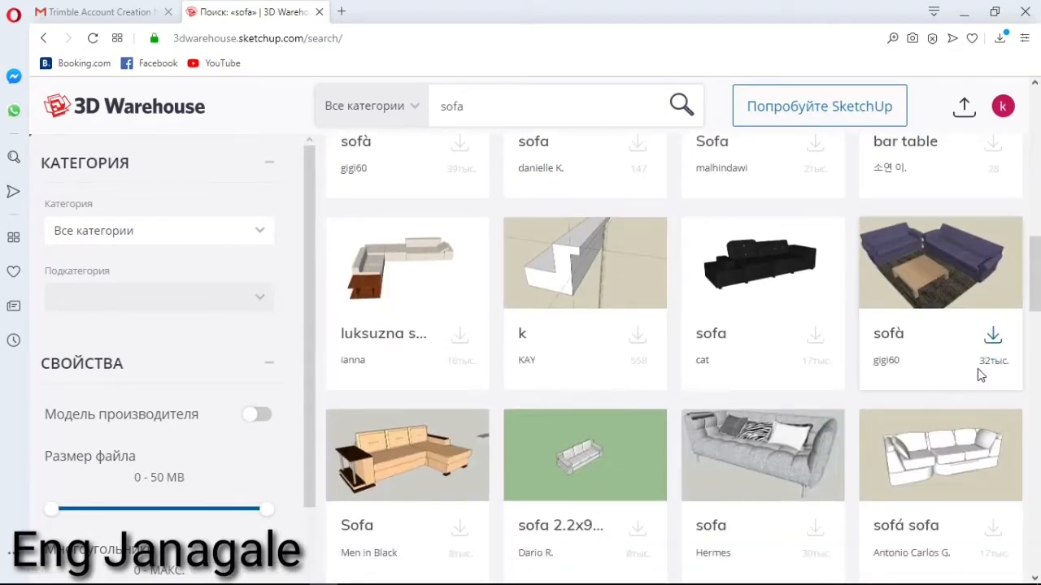
pyautogui.click(976, 297)
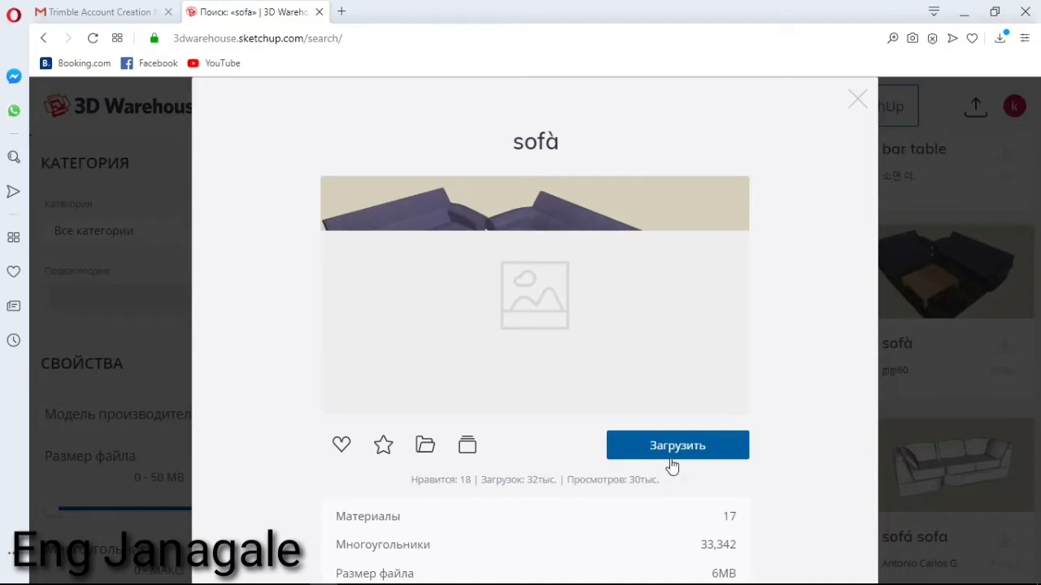
pyautogui.click(690, 455)
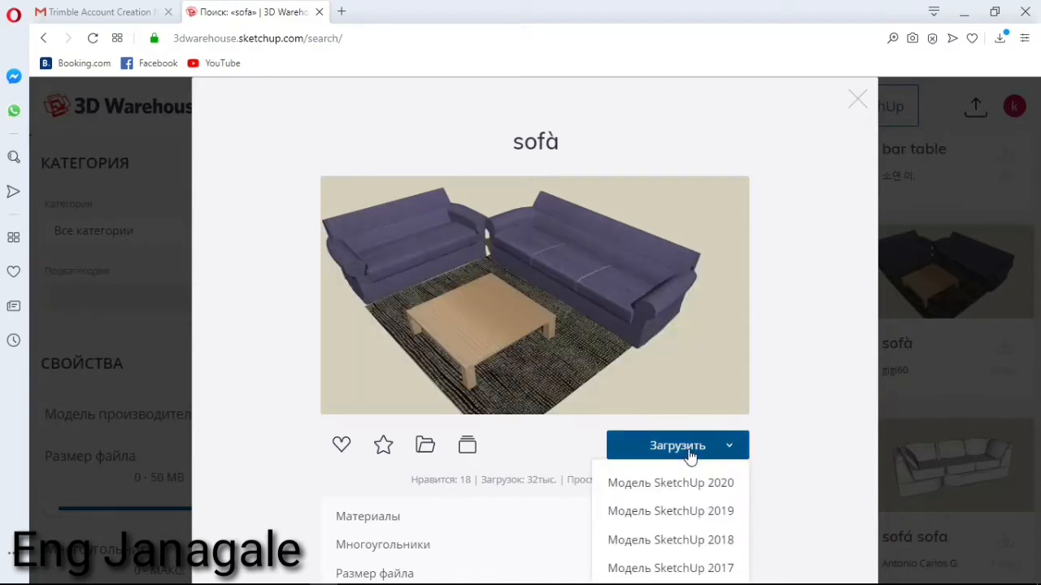
pyautogui.click(690, 569)
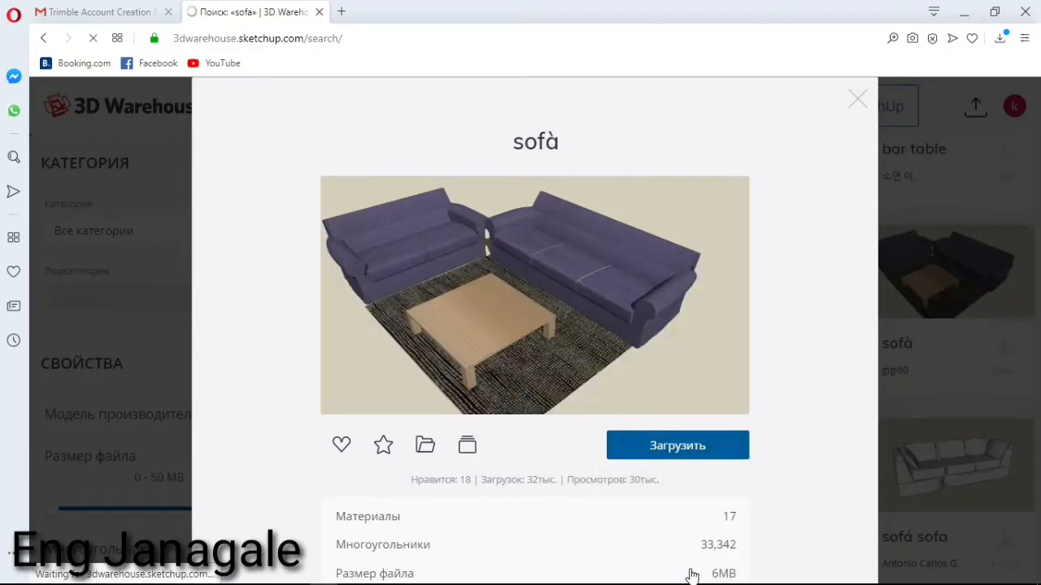
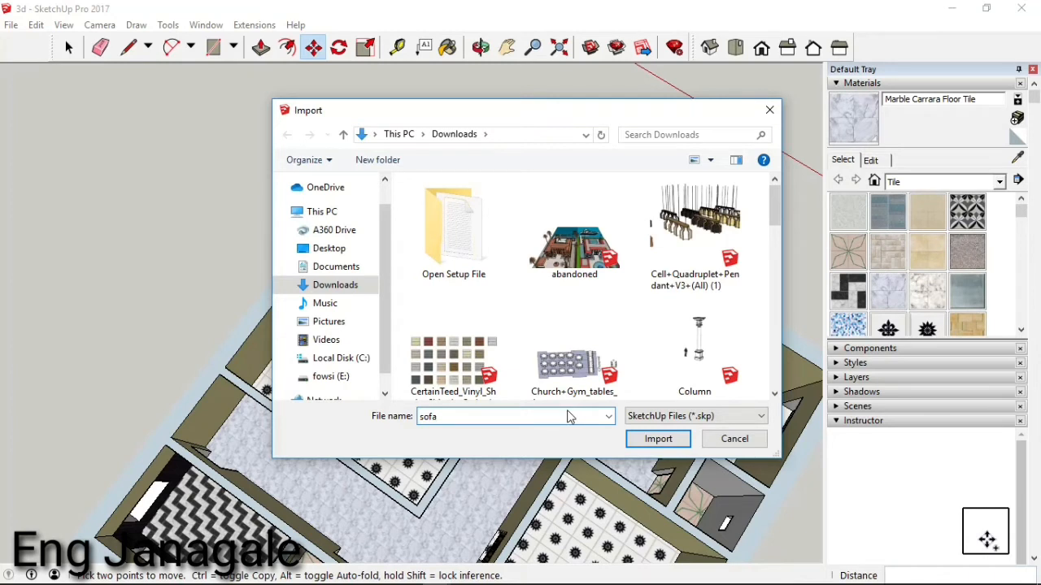
# - Try to import a file named sofa from the Downloads folder, and close the import dialog
pyautogui.press('Return')
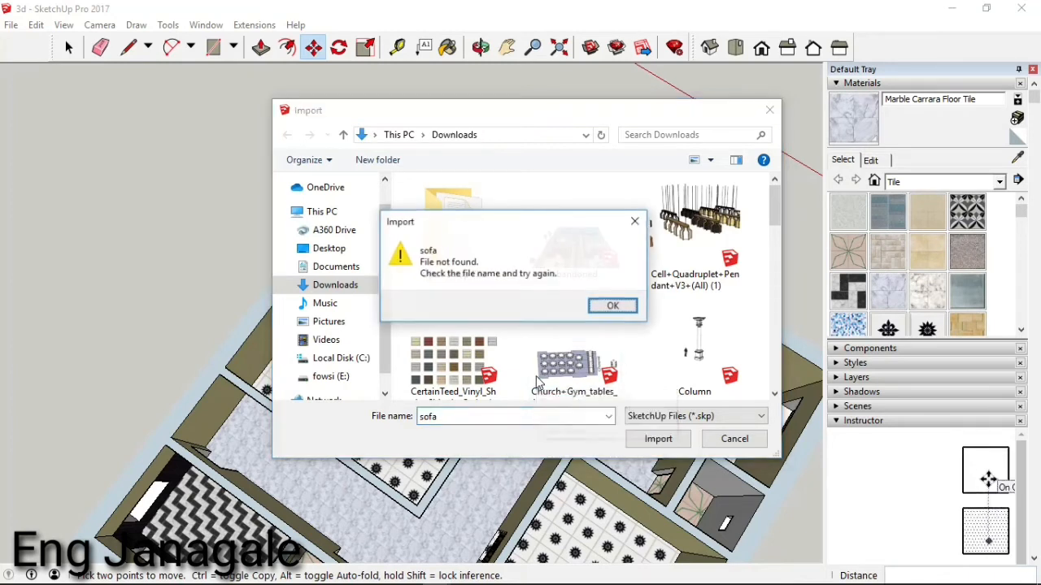
pyautogui.click(612, 307)
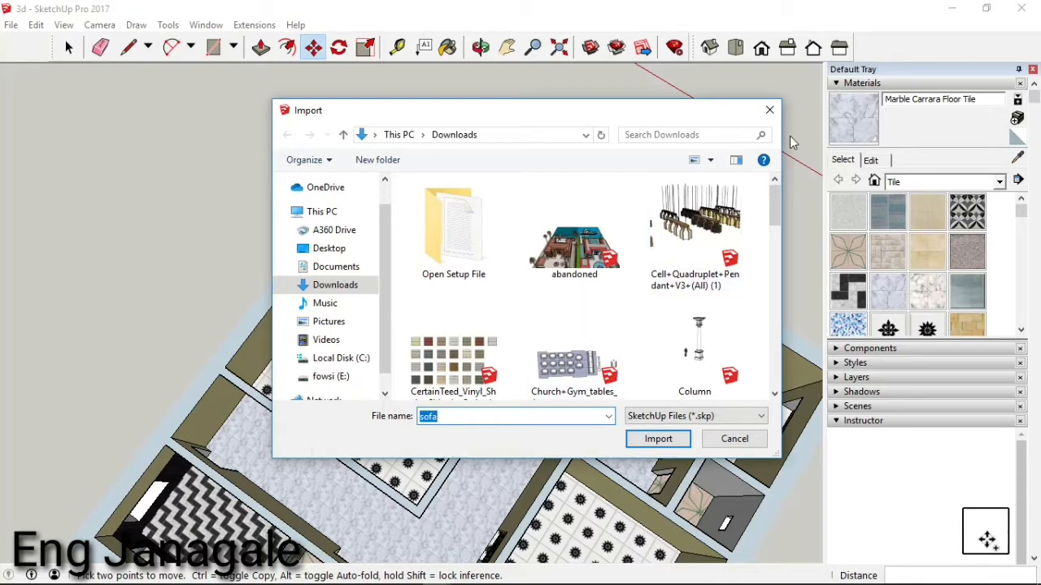
pyautogui.click(772, 116)
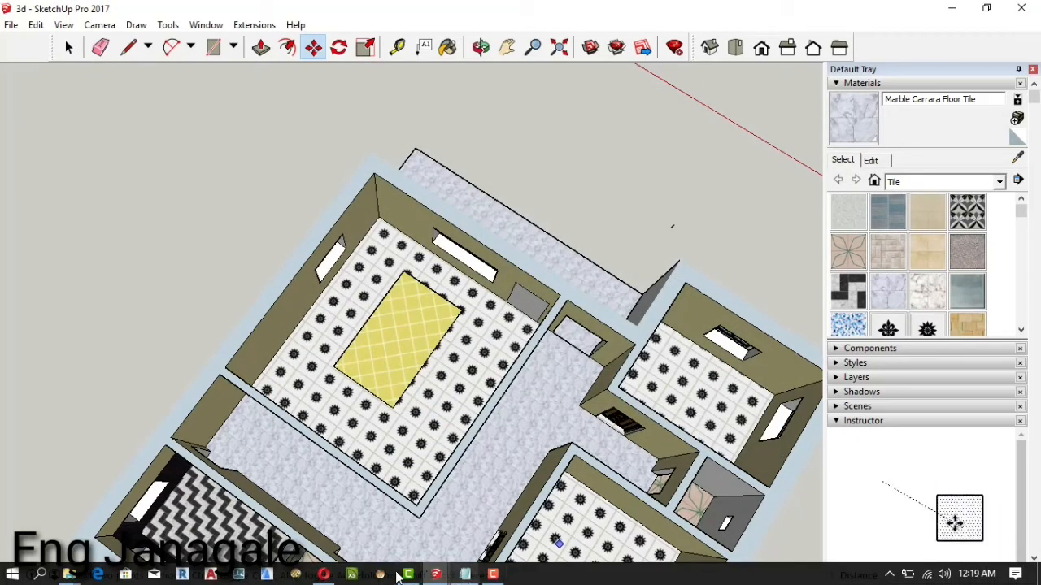
# - Switch back to the Opera browser, close the sofa model's page and look up the downloaded model's file name
pyautogui.click(323, 574)
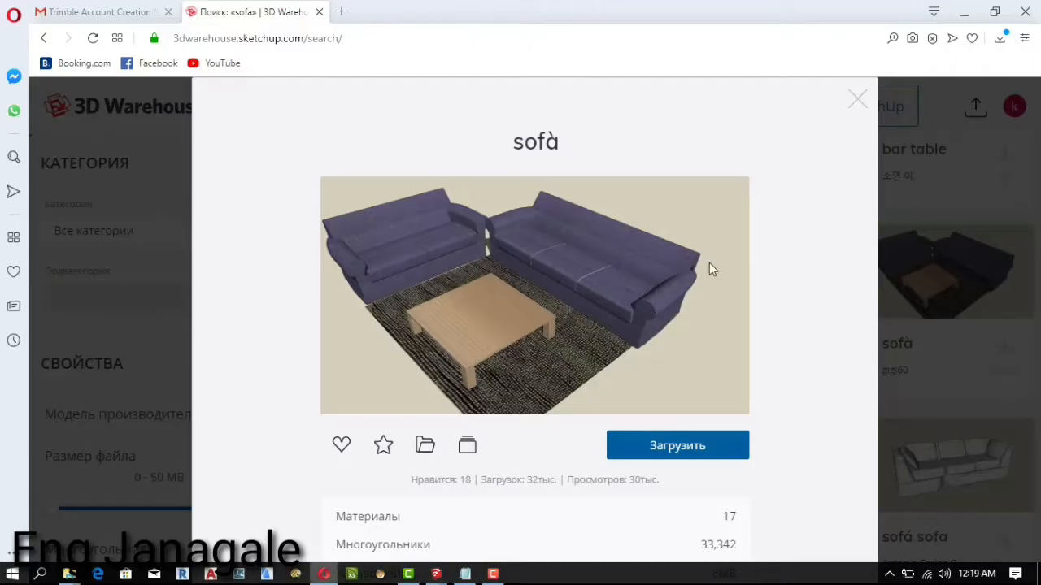
pyautogui.click(854, 102)
pyautogui.click(1002, 38)
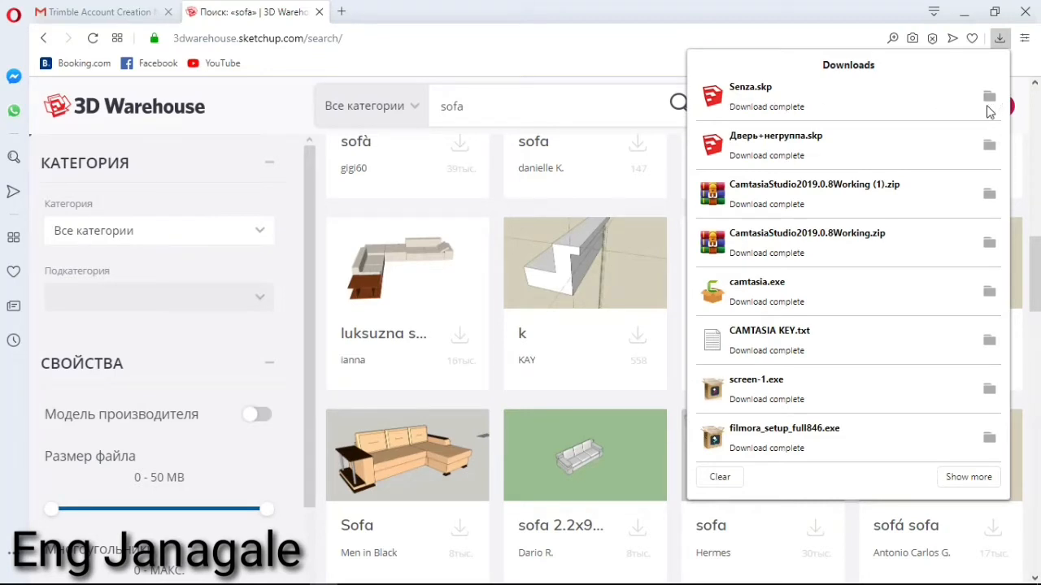
pyautogui.moveTo(360, 579)
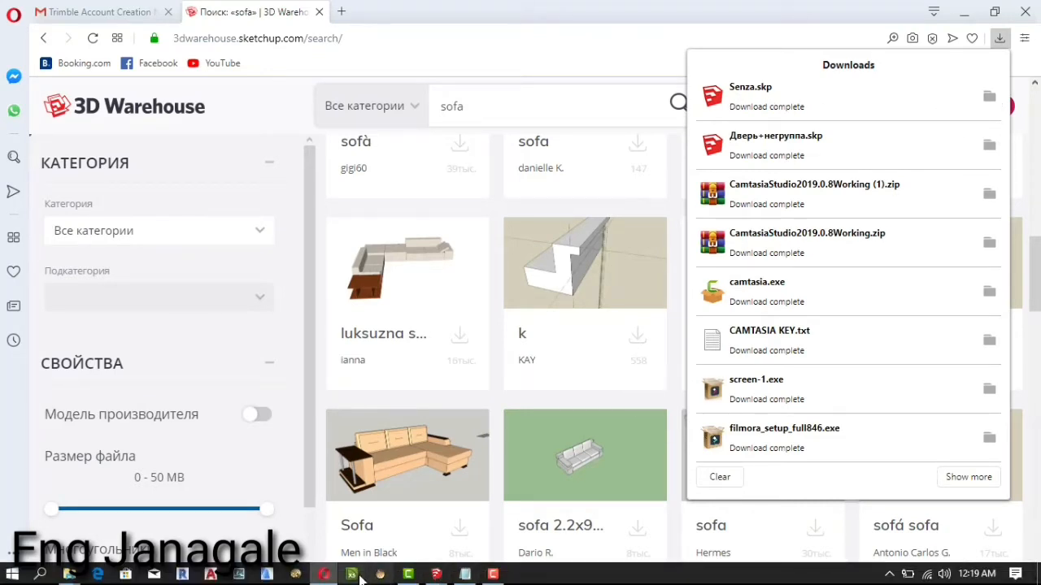
# - Switch back to SketchUp and import the Senza sofa set file from the Downloads folder
pyautogui.click(435, 575)
pyautogui.click(423, 544)
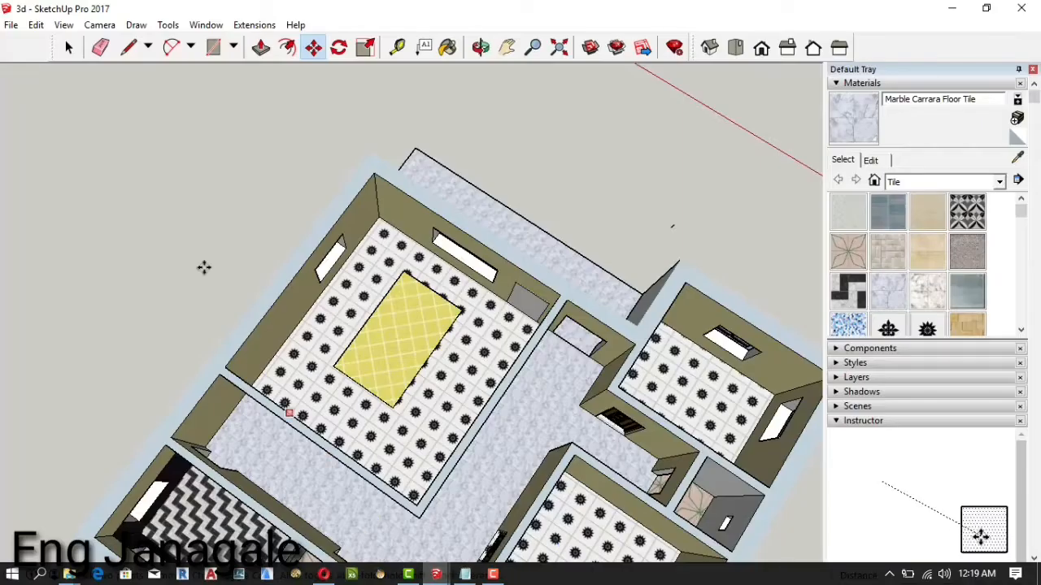
pyautogui.click(11, 25)
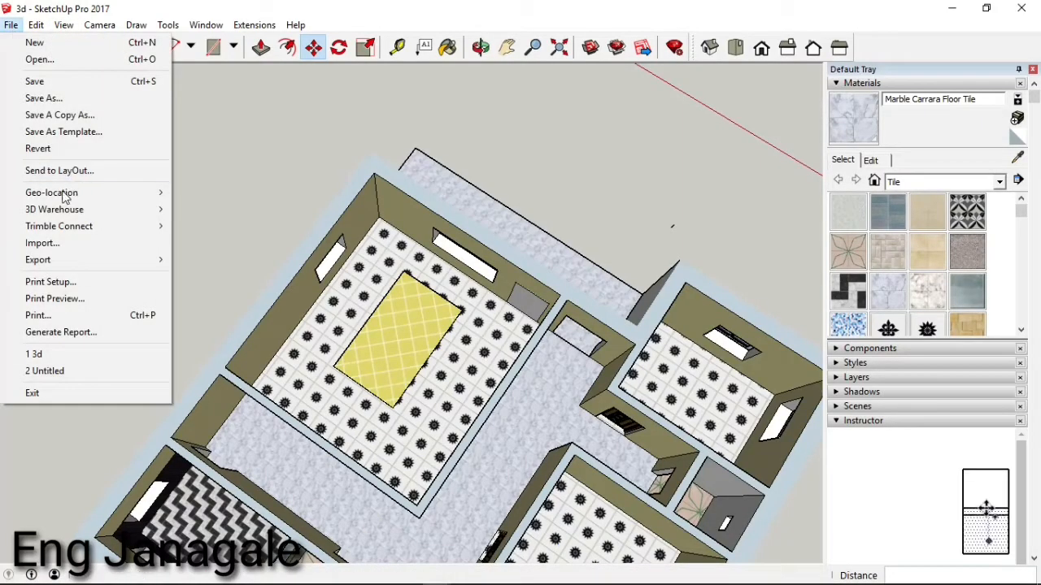
pyautogui.click(49, 243)
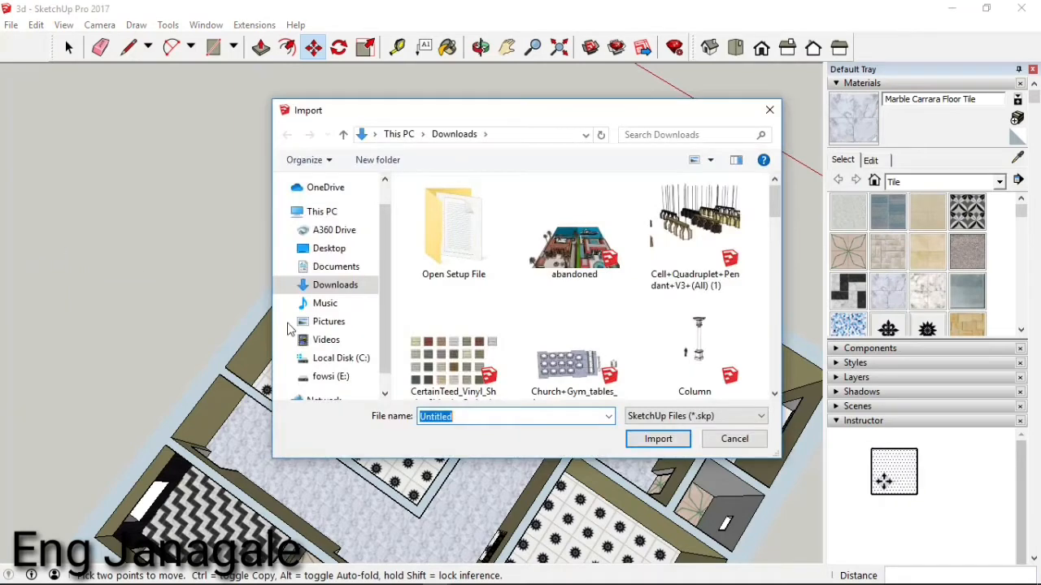
pyautogui.click(774, 396)
pyautogui.click(775, 396)
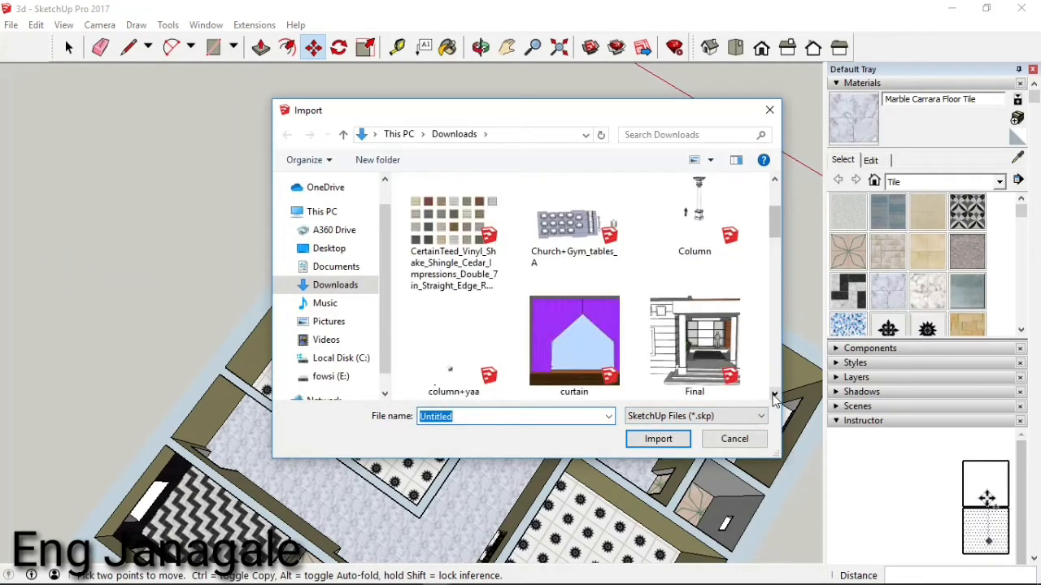
pyautogui.click(774, 396)
pyautogui.click(774, 396)
pyautogui.click(774, 396)
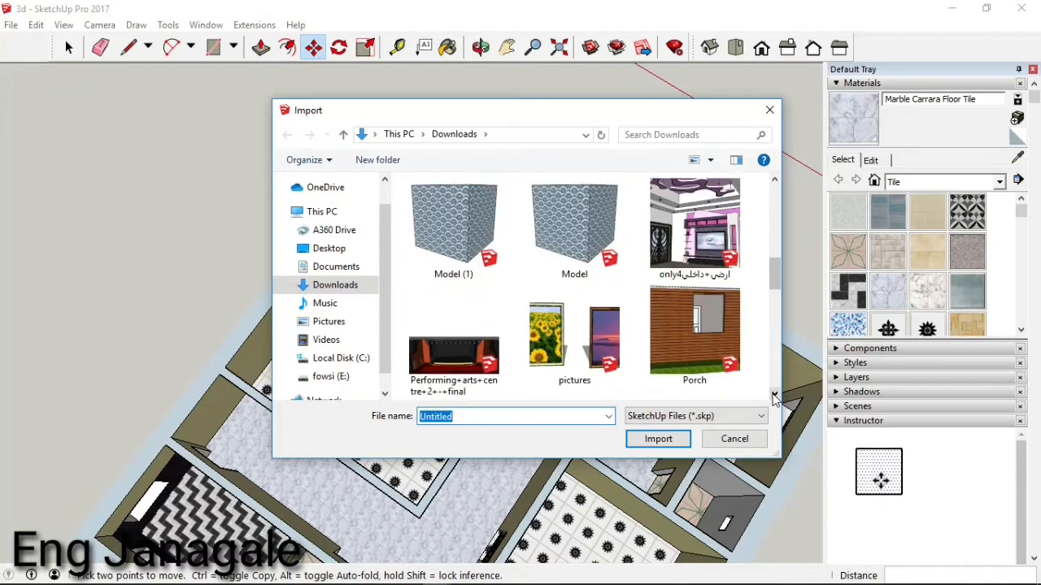
pyautogui.click(774, 396)
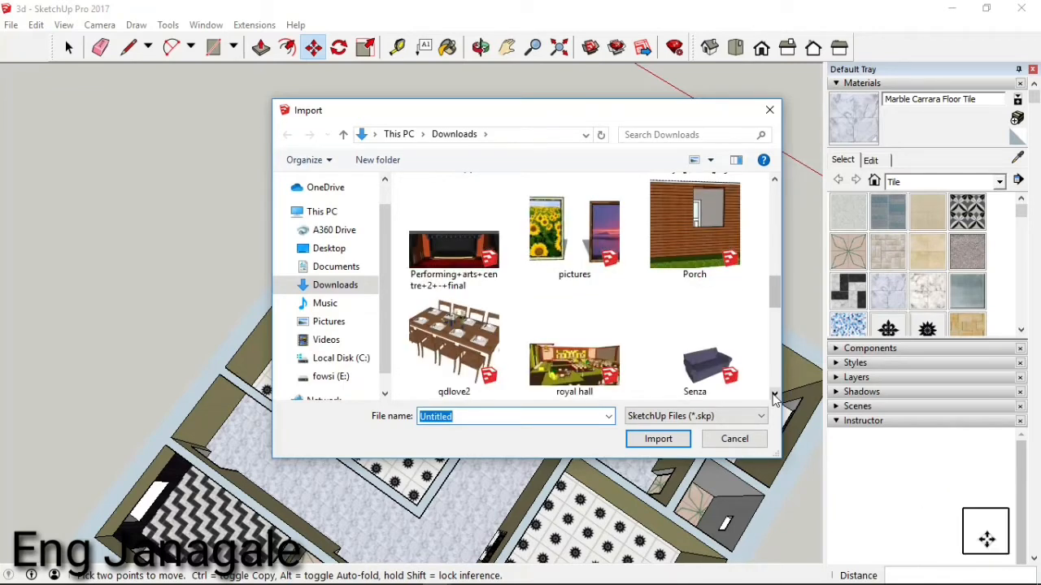
pyautogui.click(715, 370)
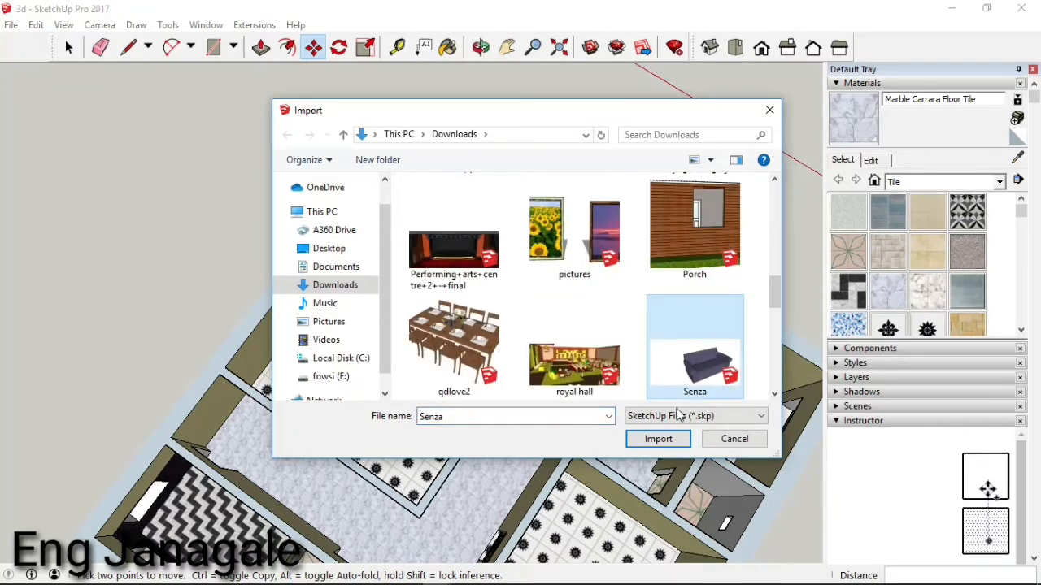
pyautogui.click(657, 444)
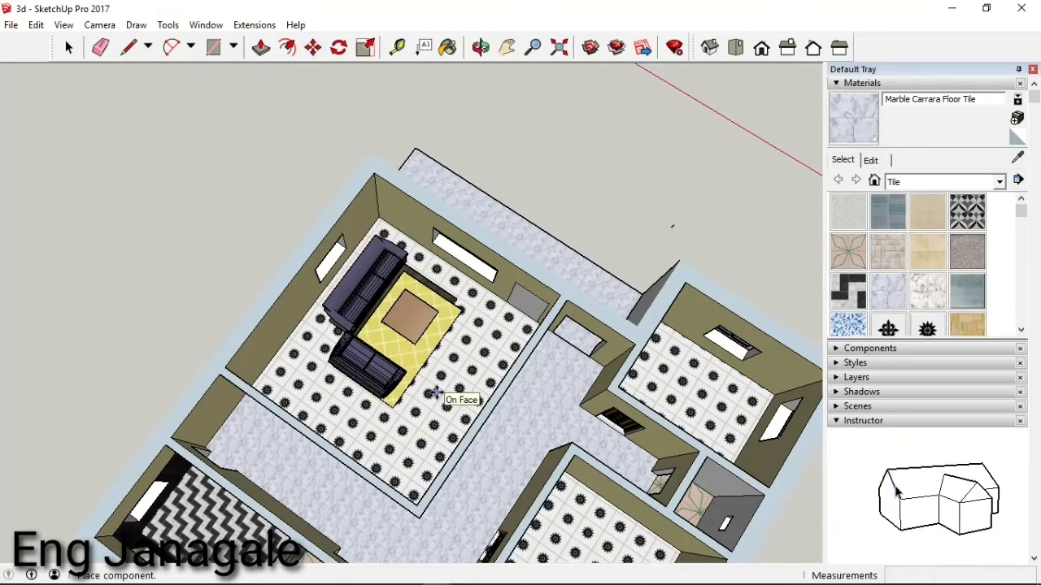
# - Place the imported sofa set around the yellow rug in the large tiled room and shift it along the wall with the small window
pyautogui.scroll(2, 437, 394)
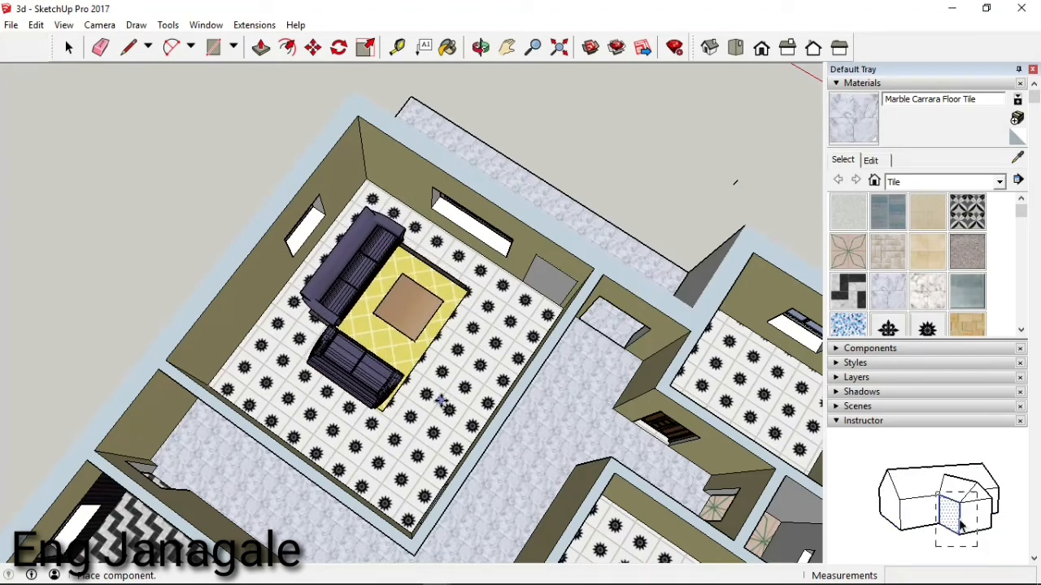
pyautogui.click(440, 401)
pyautogui.scroll(5, 407, 326)
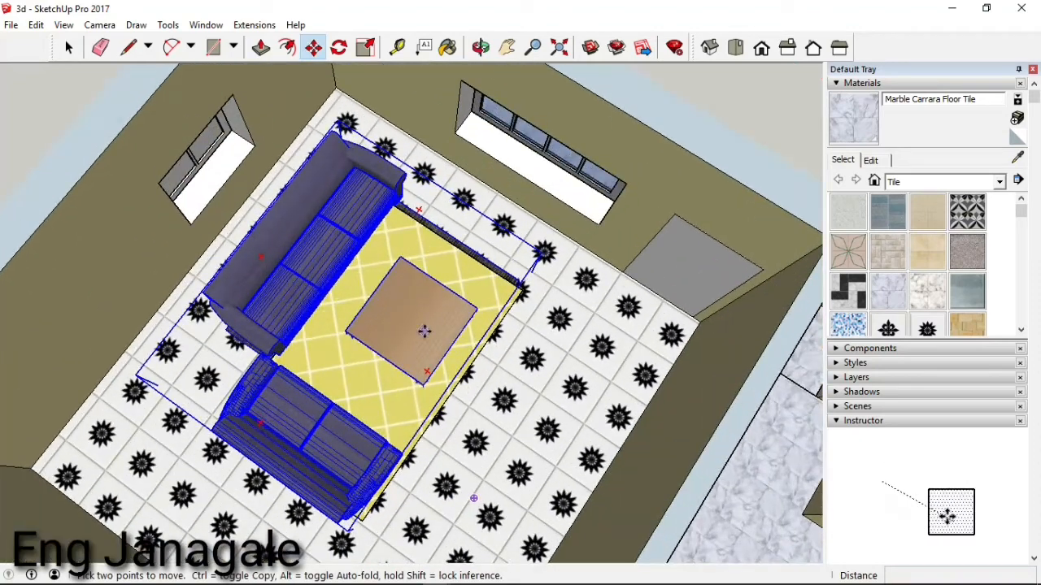
pyautogui.click(427, 387)
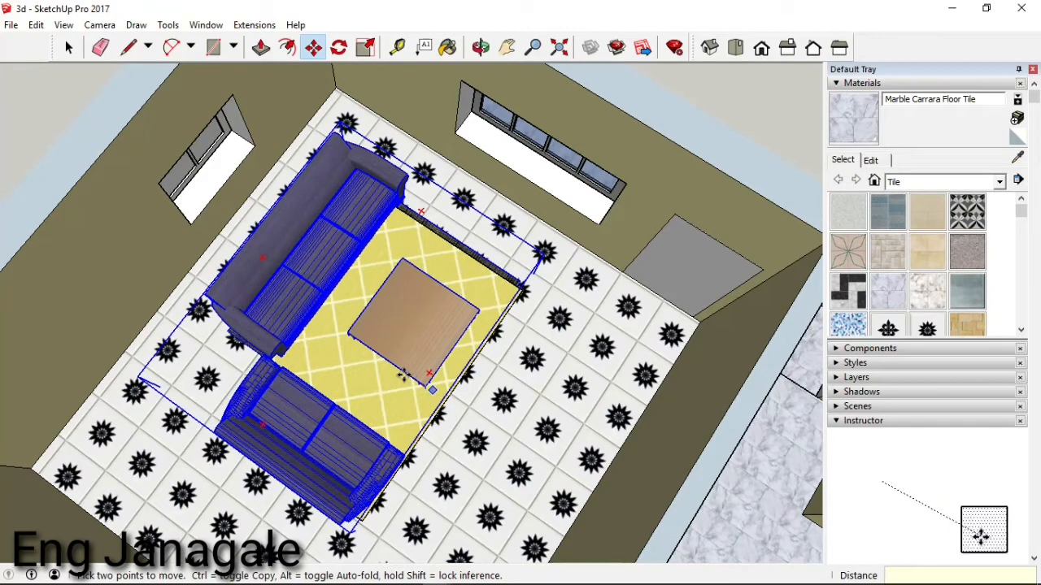
pyautogui.press('Escape')
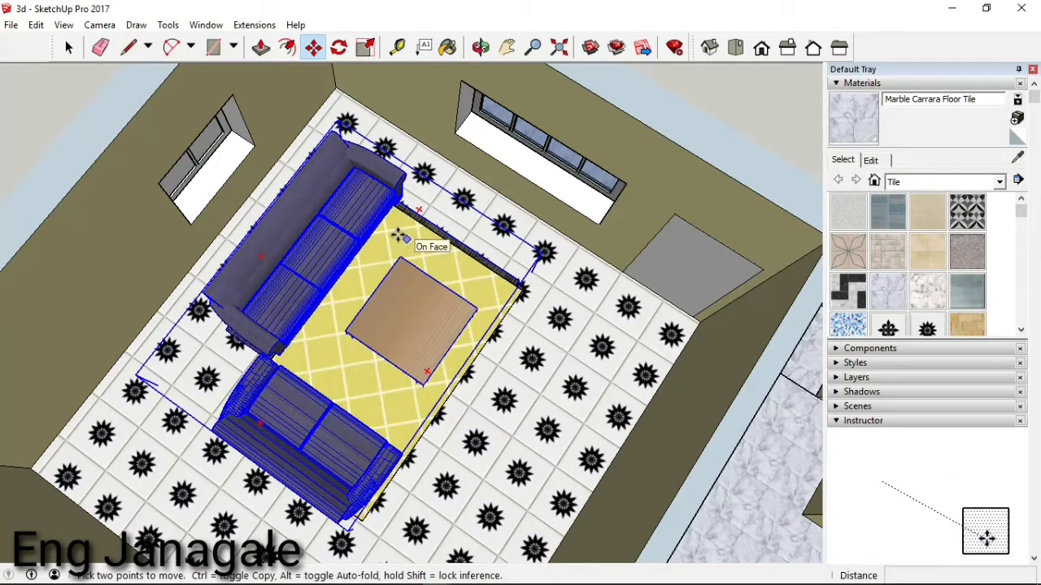
pyautogui.click(377, 218)
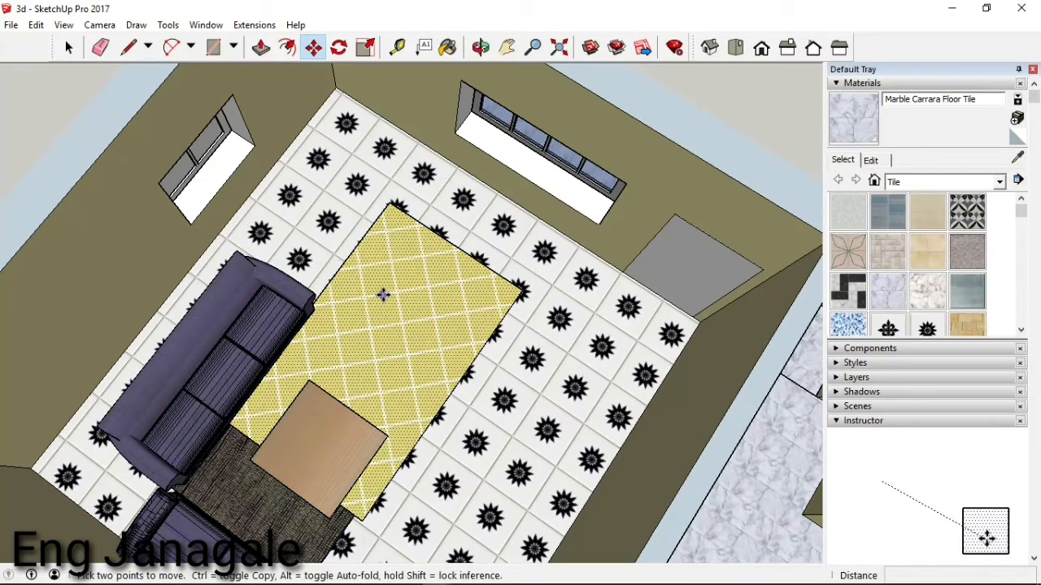
pyautogui.click(100, 48)
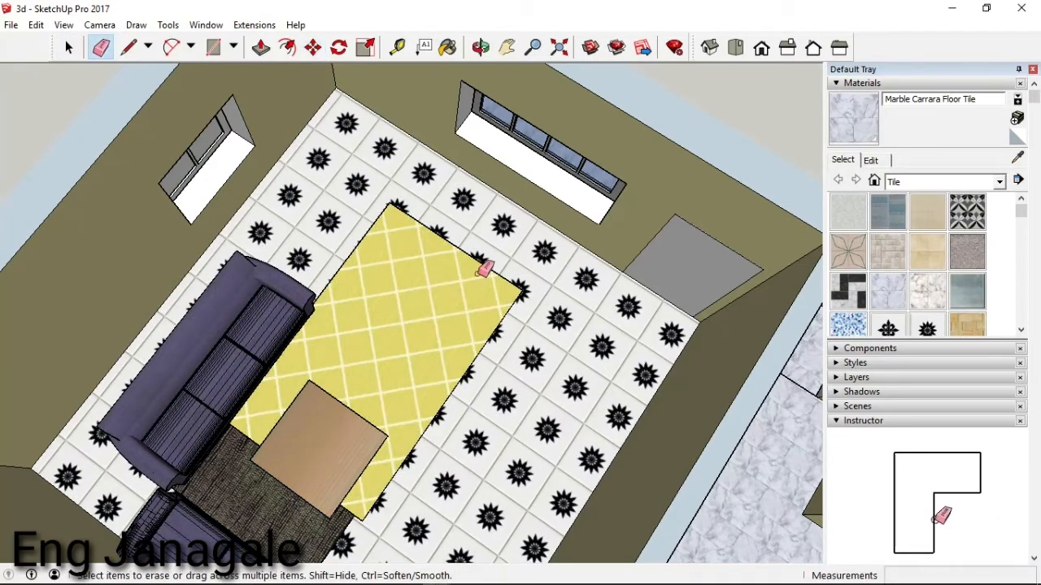
pyautogui.click(480, 261)
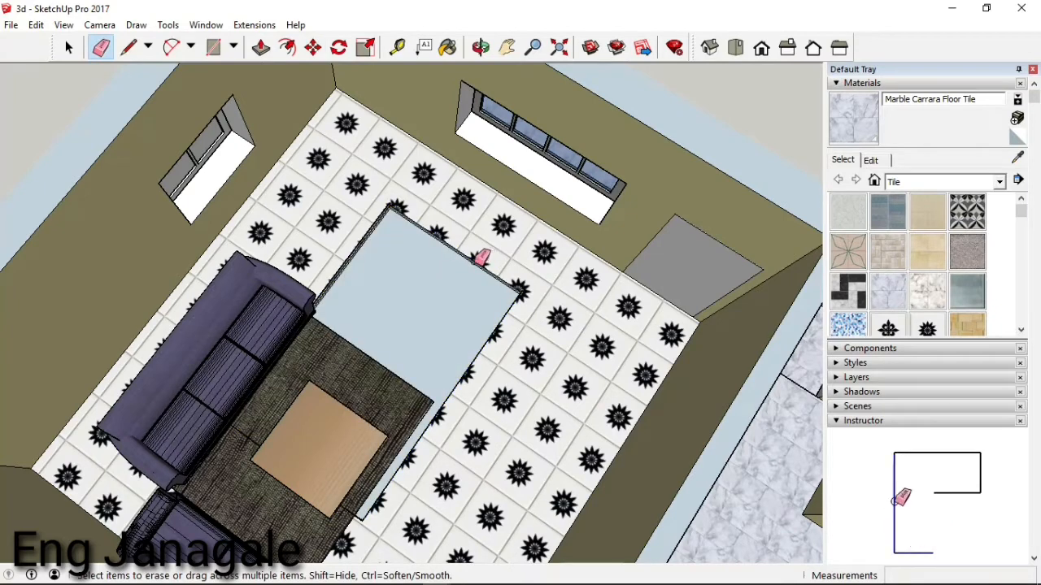
pyautogui.click(69, 47)
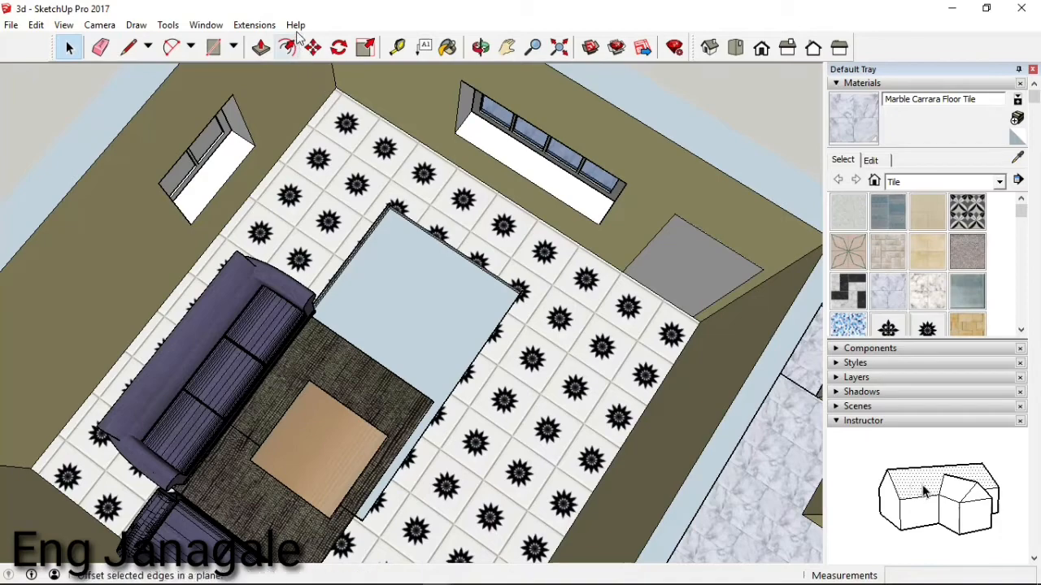
pyautogui.click(313, 47)
pyautogui.click(176, 341)
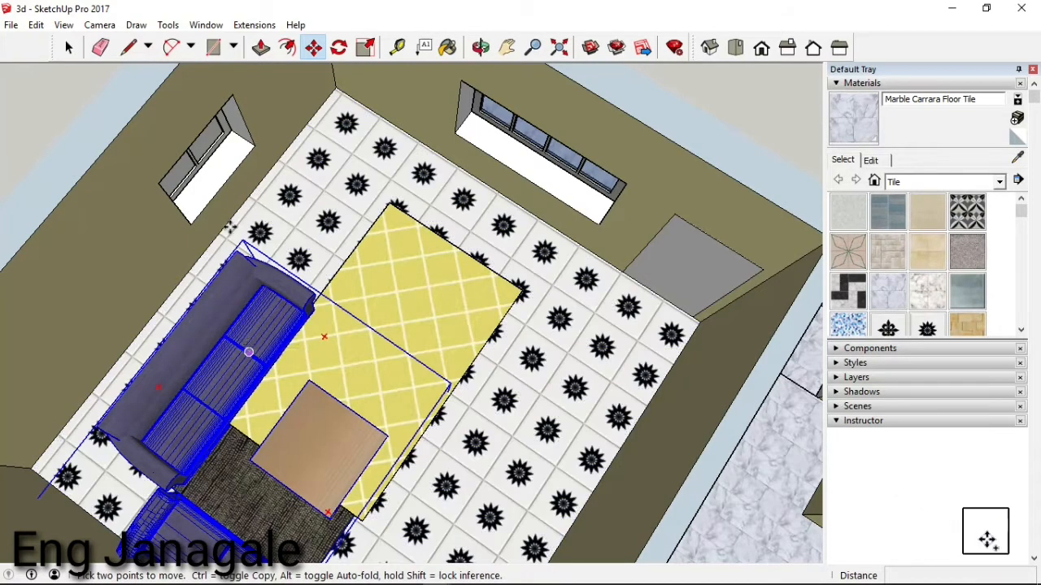
pyautogui.press('o')
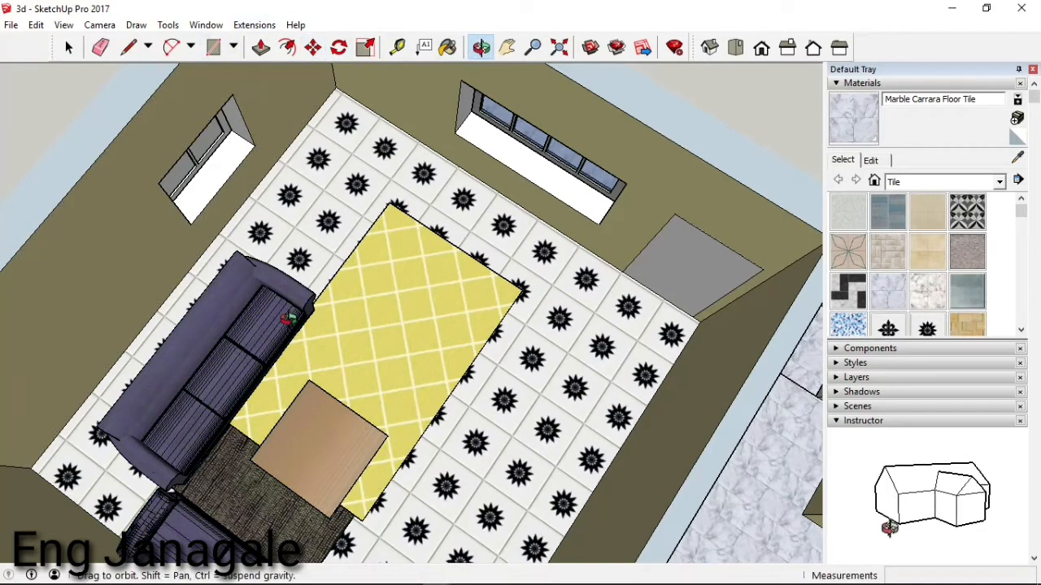
# - Rotate the sofa set 90 degrees on the floor plane about its back corner beside the wall
pyautogui.click(339, 47)
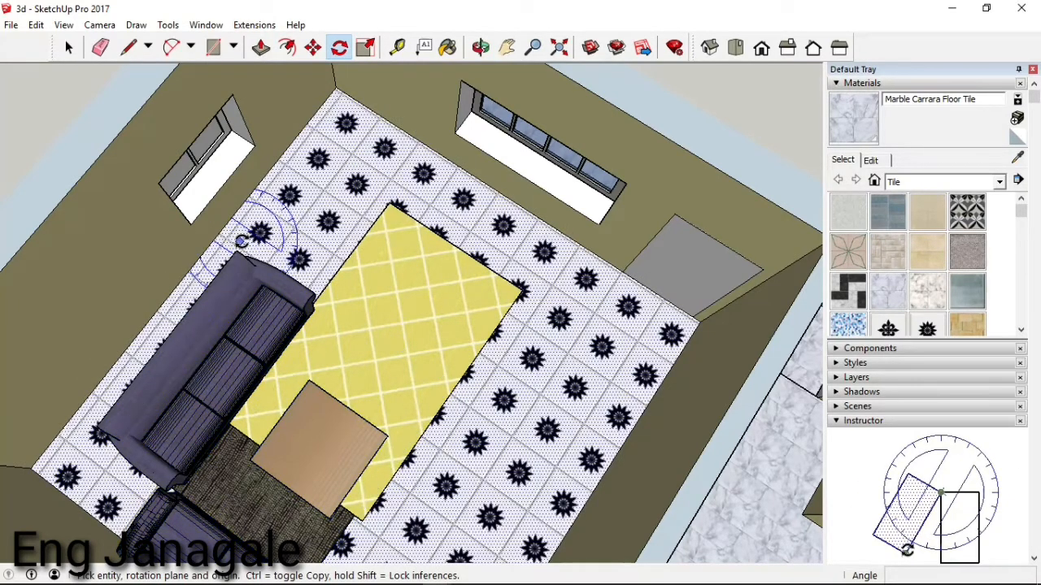
pyautogui.click(244, 247)
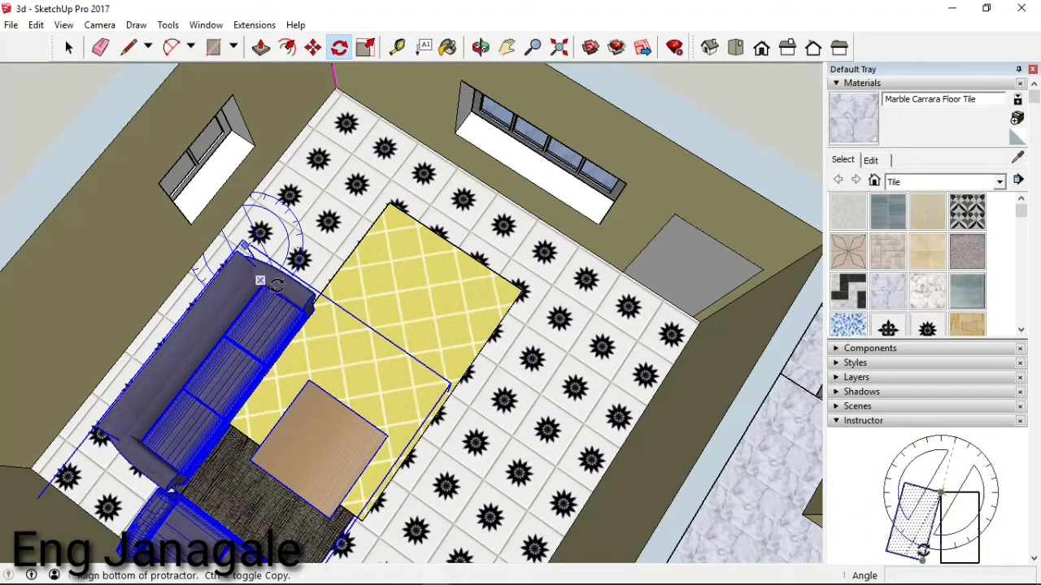
pyautogui.click(330, 301)
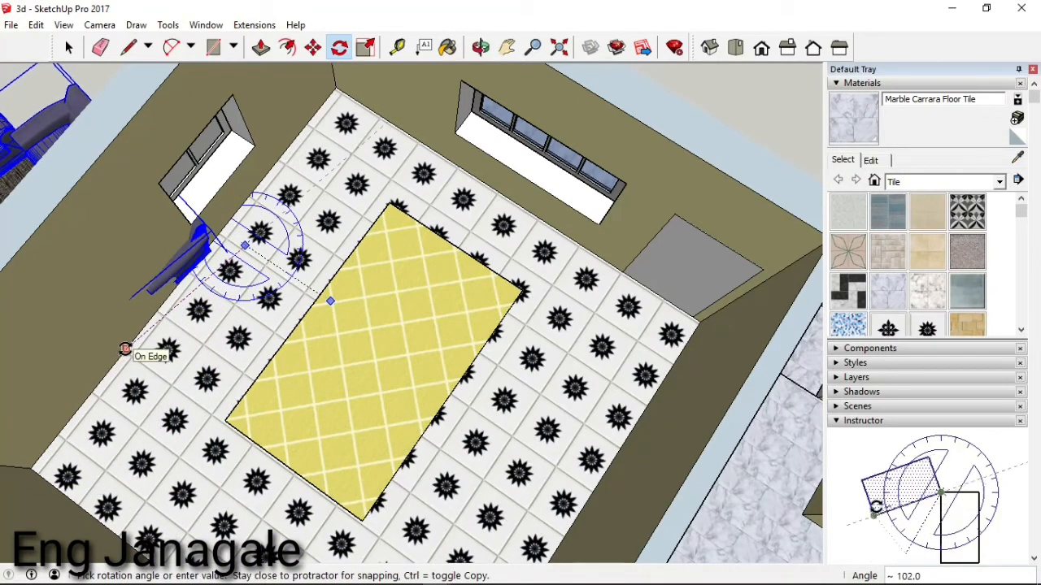
pyautogui.click(125, 349)
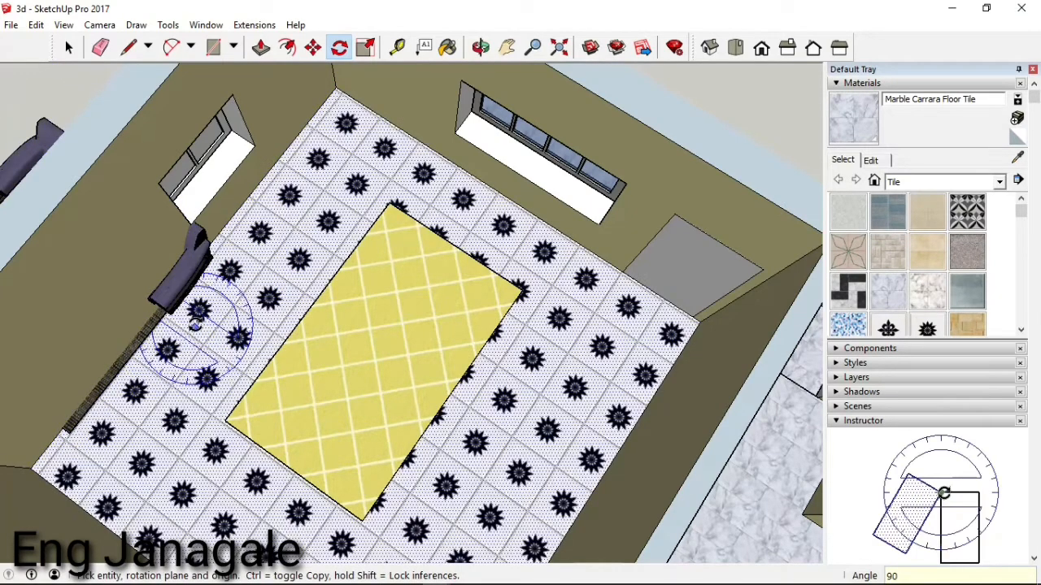
# - Move the rotated sofa set about 4.49 m into the room so the long sofa sits along the wide-window wall
pyautogui.click(313, 47)
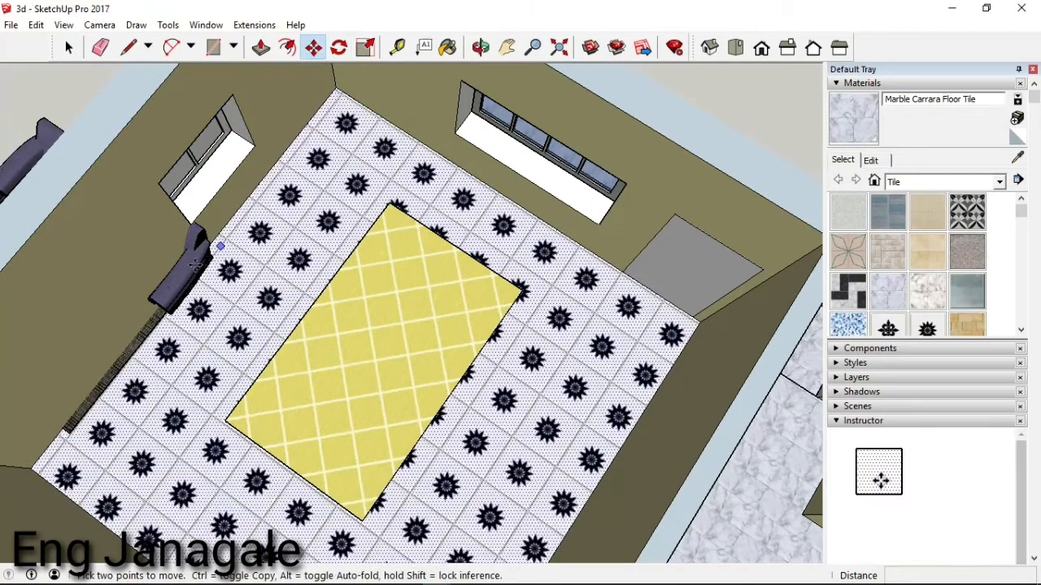
pyautogui.click(181, 280)
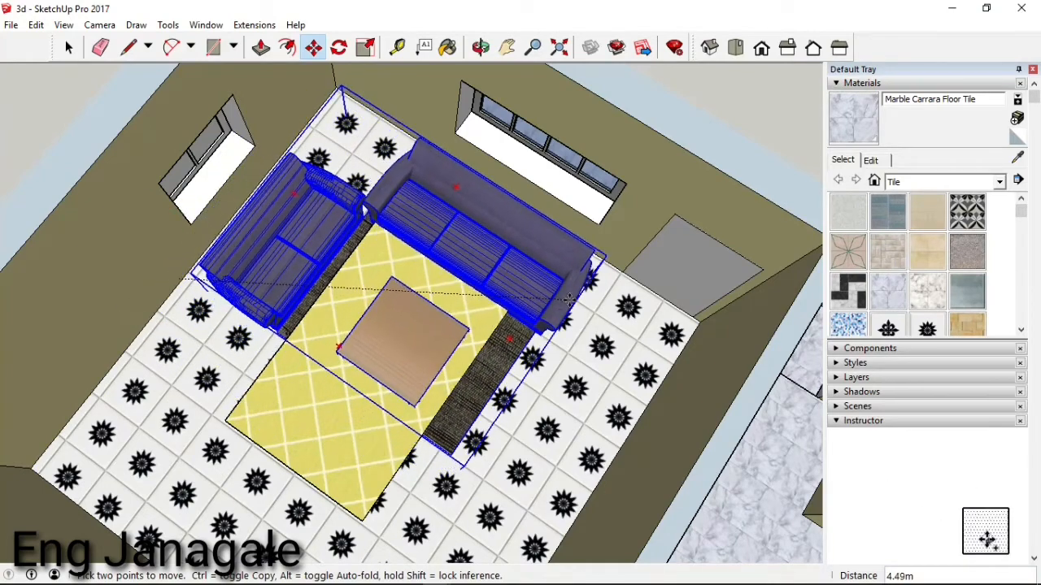
pyautogui.click(570, 299)
# - Explode the sofa set component into its separate sofas, coffee table and rug
pyautogui.scroll(-3, 430, 336)
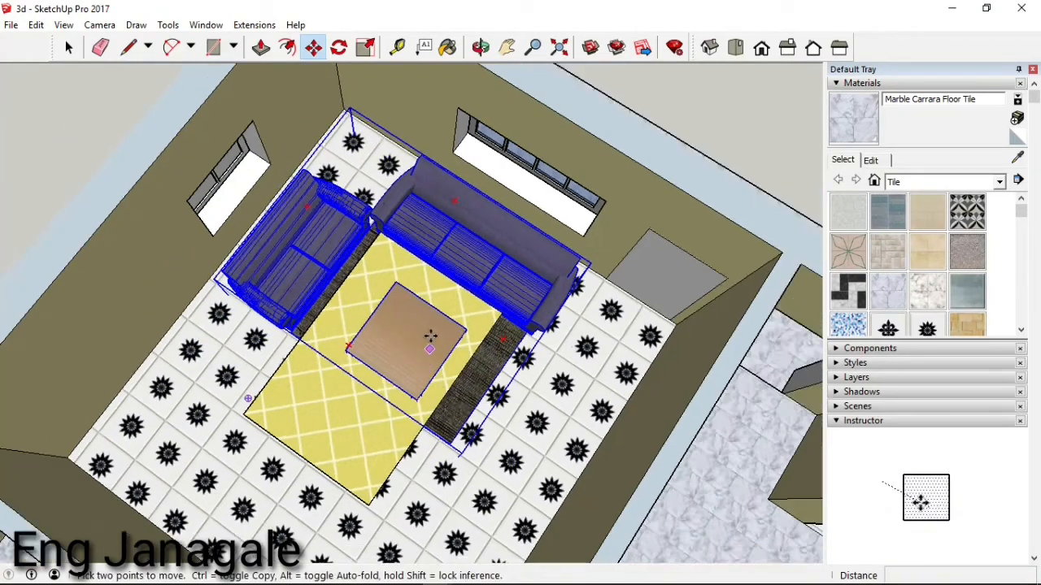
pyautogui.scroll(-1, 420, 494)
pyautogui.scroll(-3, 357, 391)
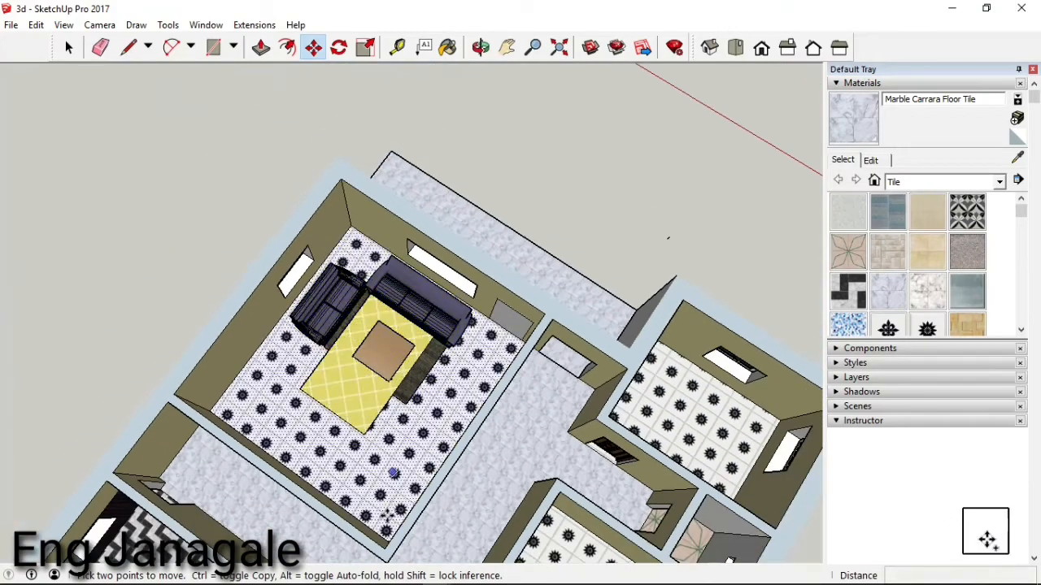
pyautogui.scroll(3, 388, 488)
pyautogui.scroll(3, 390, 478)
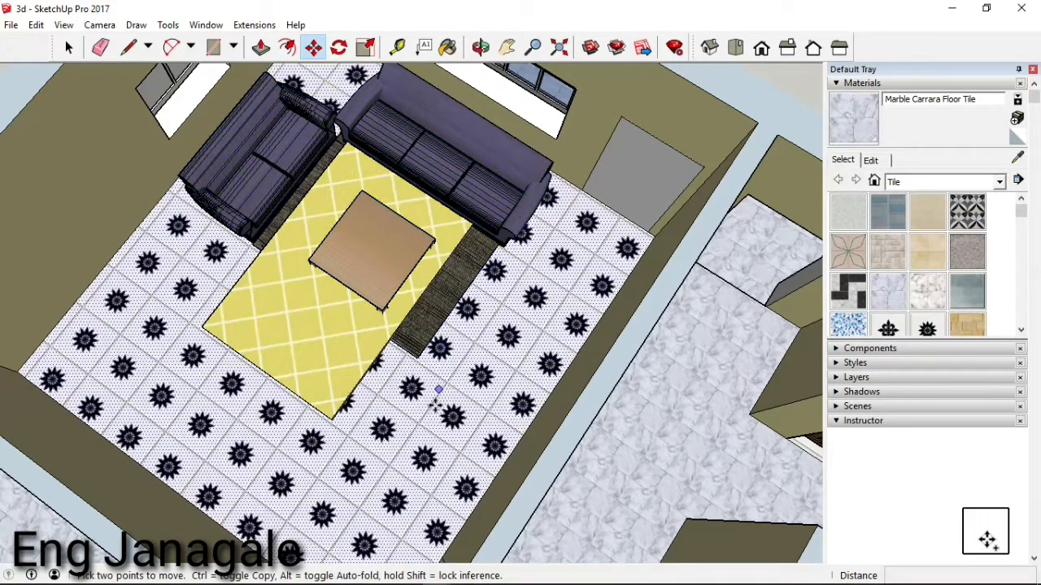
pyautogui.click(69, 48)
pyautogui.click(69, 48)
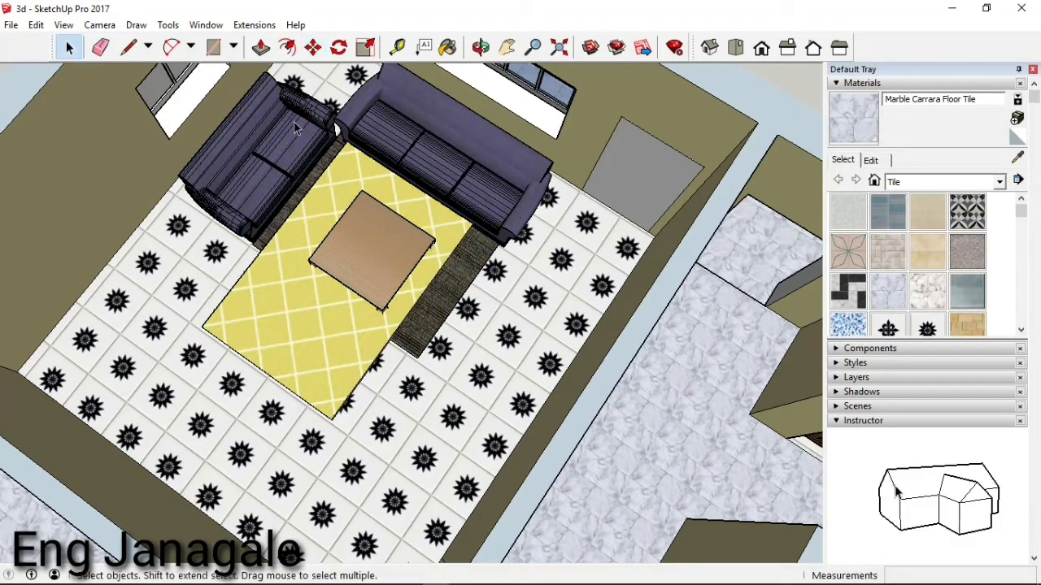
pyautogui.click(288, 142)
pyautogui.rightClick(289, 143)
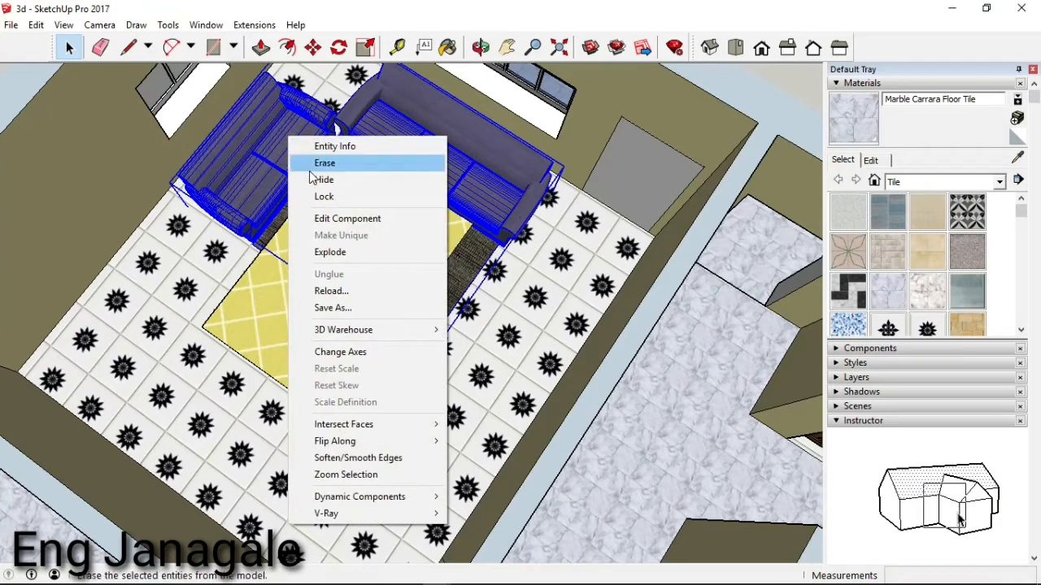
pyautogui.click(333, 252)
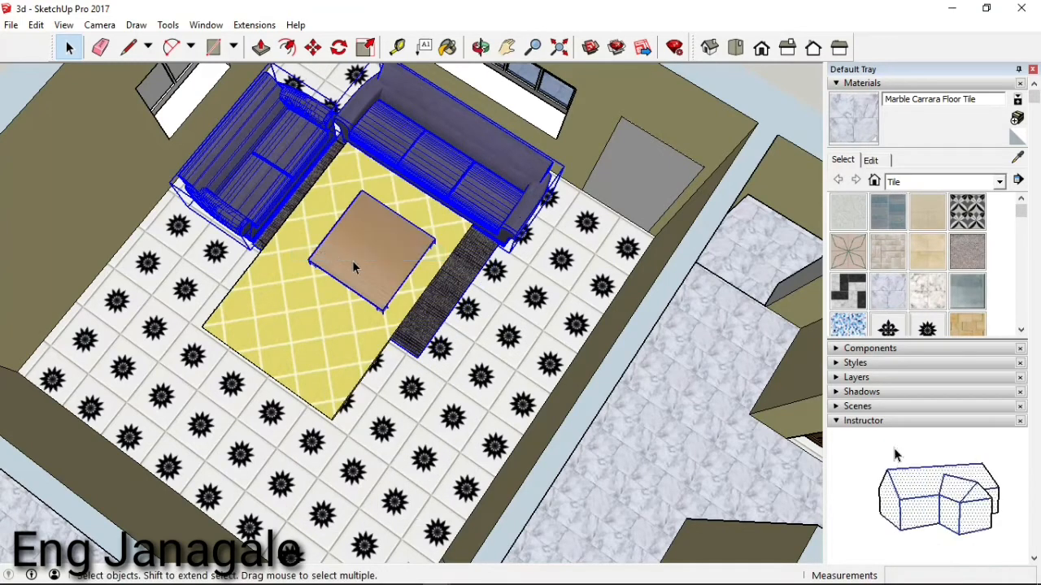
# - Delete the sofa set's dark rug surface and its leftover outline beside the yellow rug
pyautogui.click(430, 325)
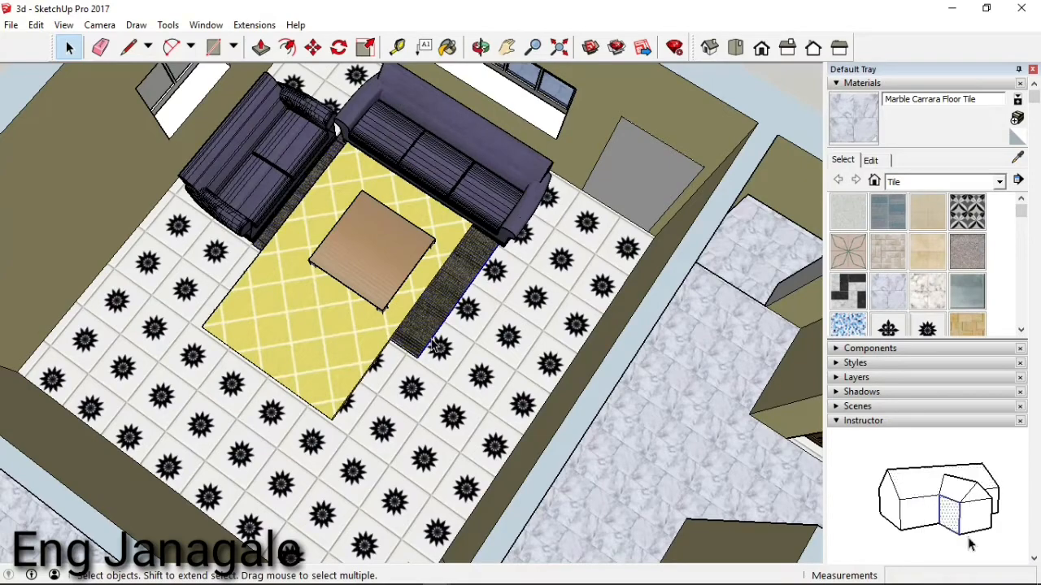
pyautogui.scroll(3, 430, 337)
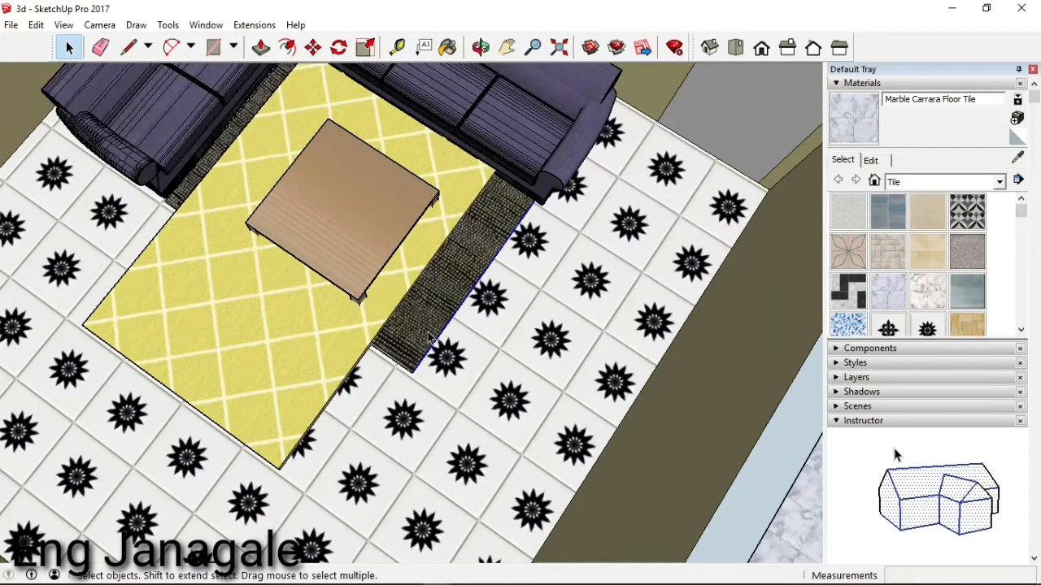
pyautogui.click(430, 338)
pyautogui.press('Delete')
pyautogui.click(430, 344)
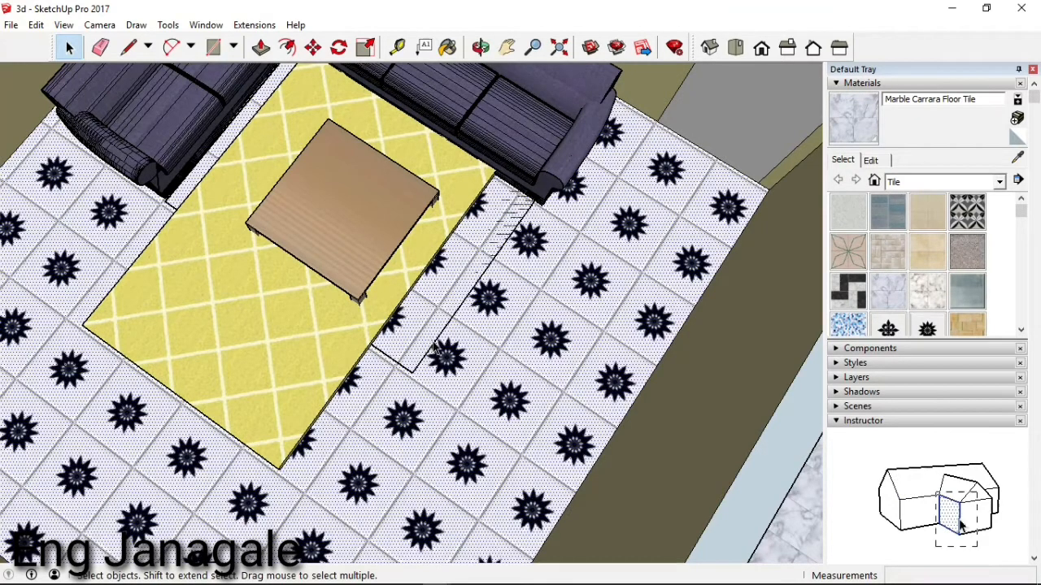
pyautogui.click(433, 343)
pyautogui.press('Delete')
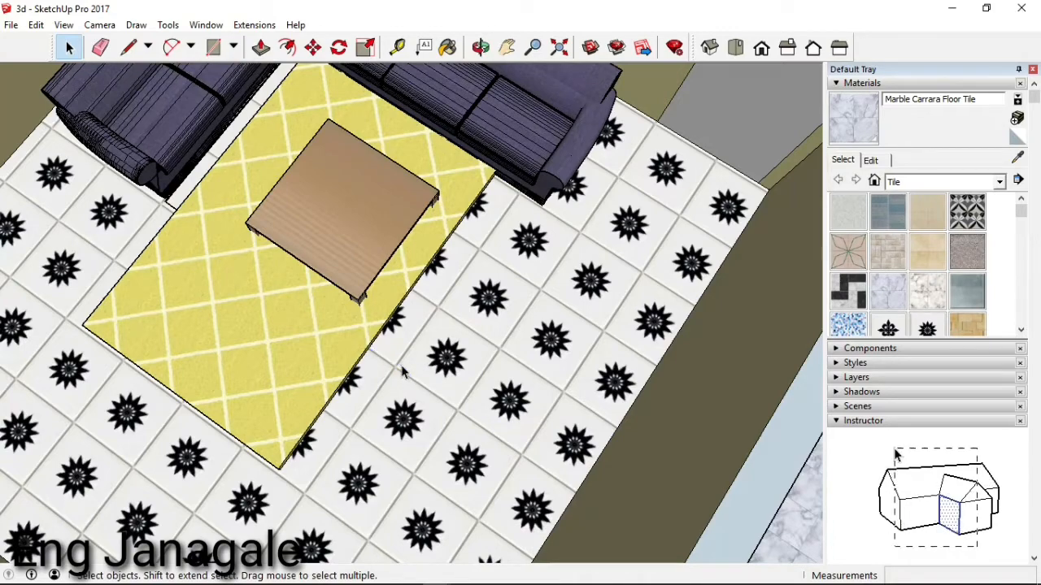
pyautogui.scroll(-3, 403, 371)
pyautogui.scroll(-1, 395, 383)
pyautogui.moveTo(375, 292); pyautogui.dragTo(470, 294, button='middle')
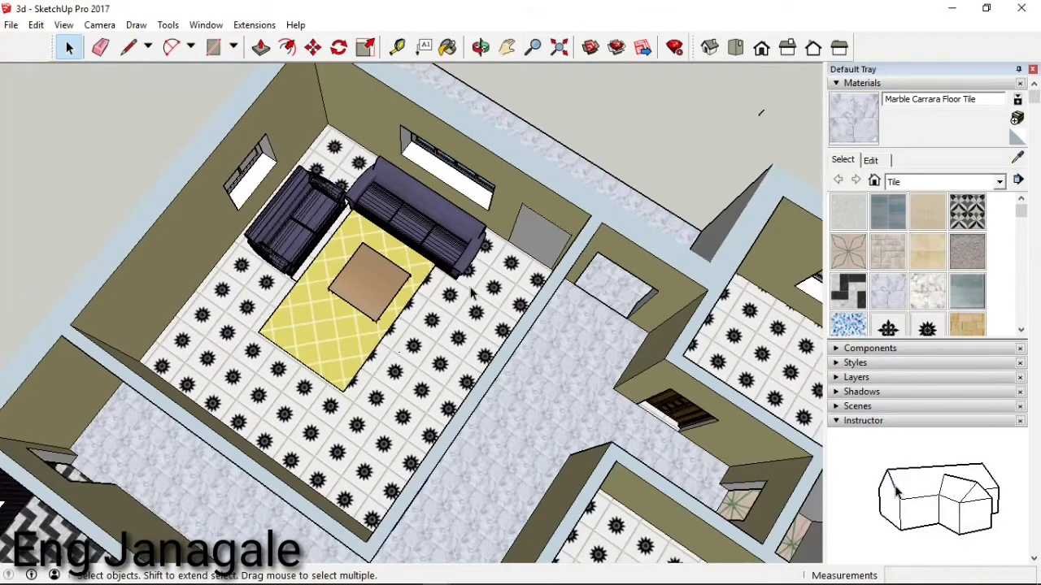
# - Import the TV model from the Downloads folder and place it on the floor beside the yellow rug
pyautogui.scroll(-1, 501, 170)
pyautogui.moveTo(504, 238); pyautogui.dragTo(278, 366)
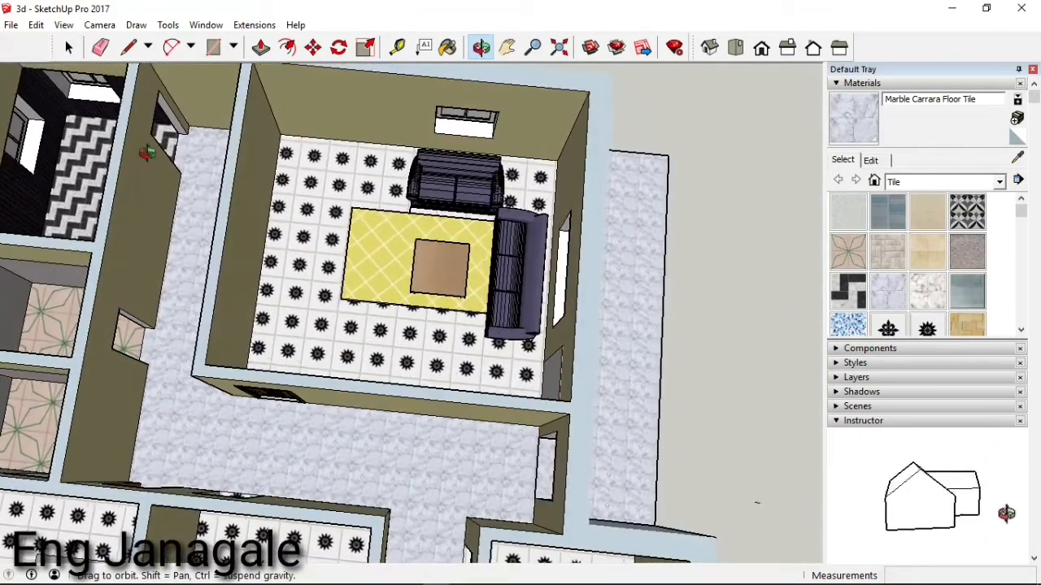
pyautogui.click(34, 26)
pyautogui.click(9, 23)
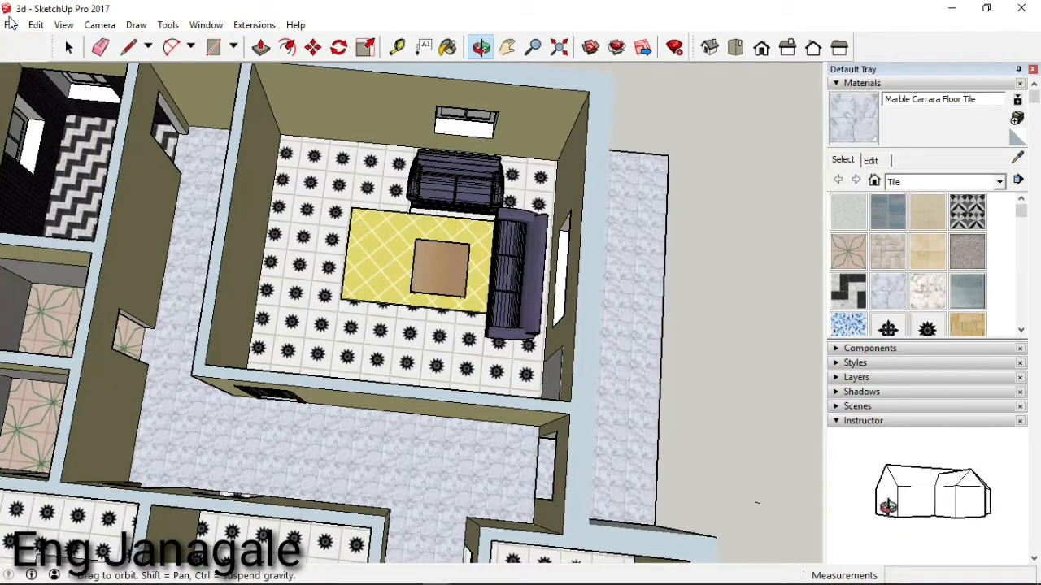
pyautogui.click(10, 23)
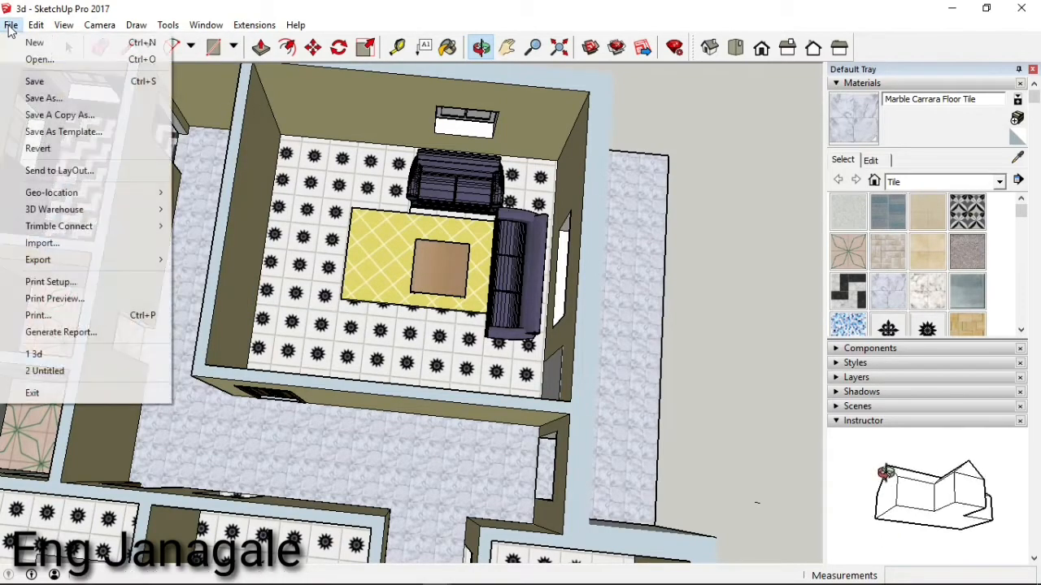
pyautogui.click(40, 244)
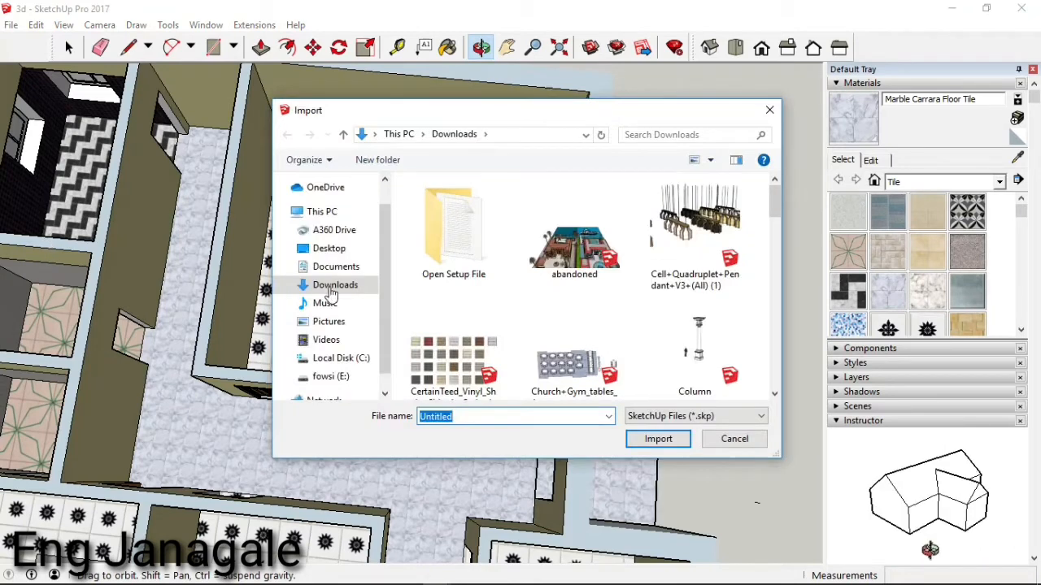
pyautogui.scroll(-1, 565, 293)
pyautogui.scroll(1, 584, 295)
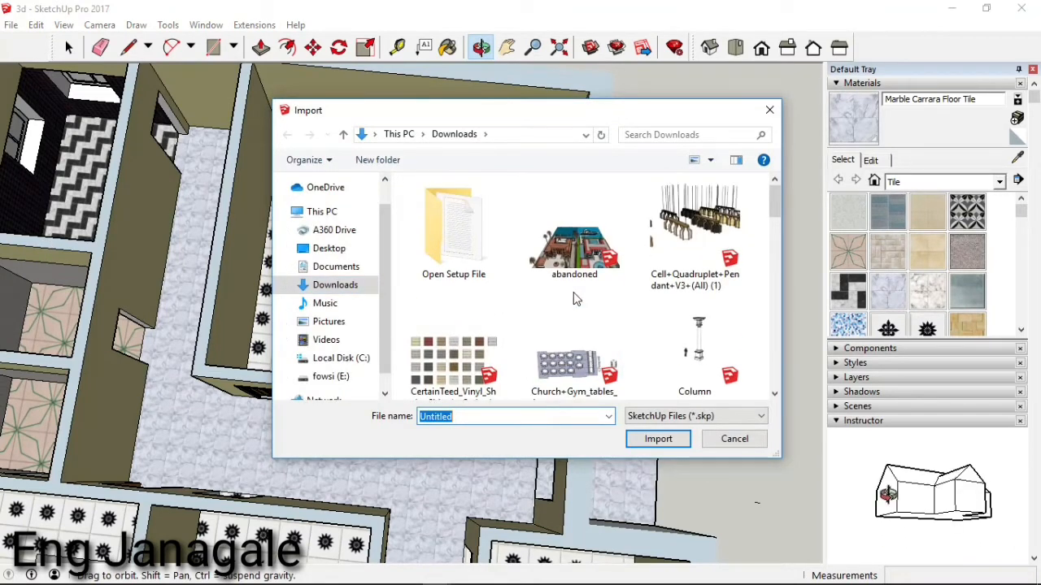
pyautogui.scroll(-3, 574, 298)
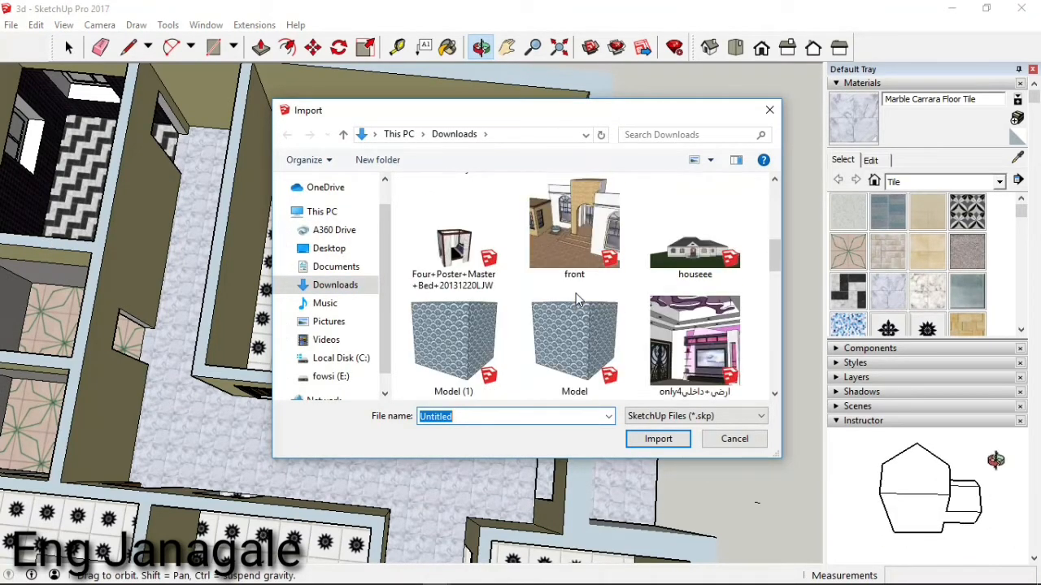
pyautogui.scroll(-2, 572, 299)
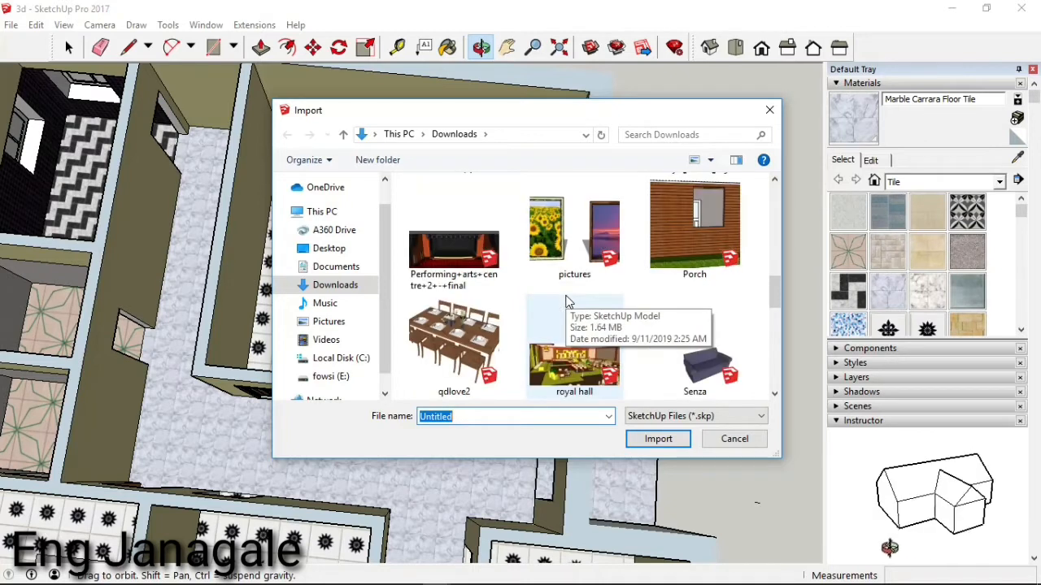
pyautogui.scroll(-1, 627, 310)
pyautogui.scroll(-1, 627, 311)
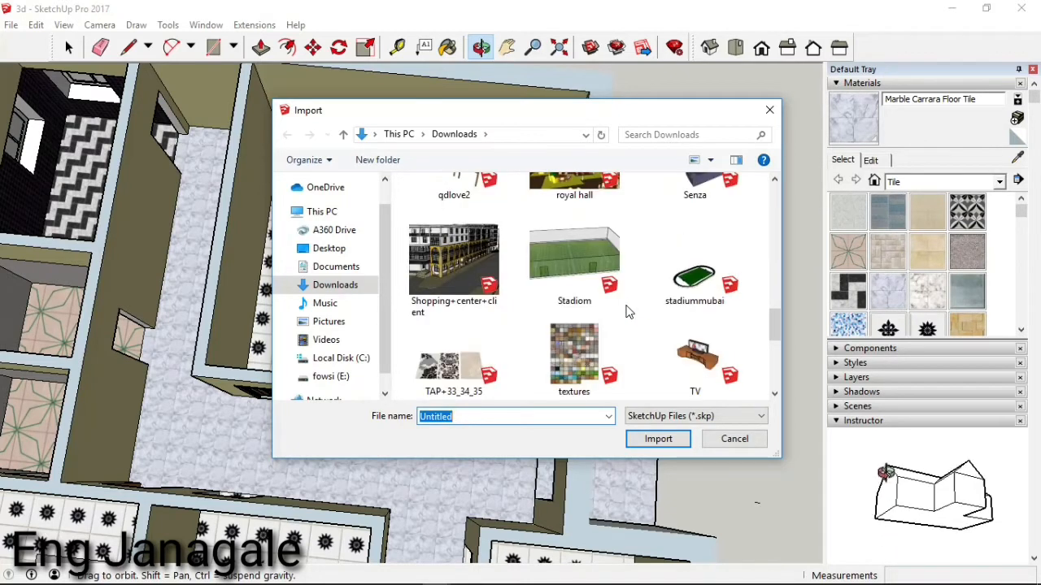
pyautogui.click(695, 358)
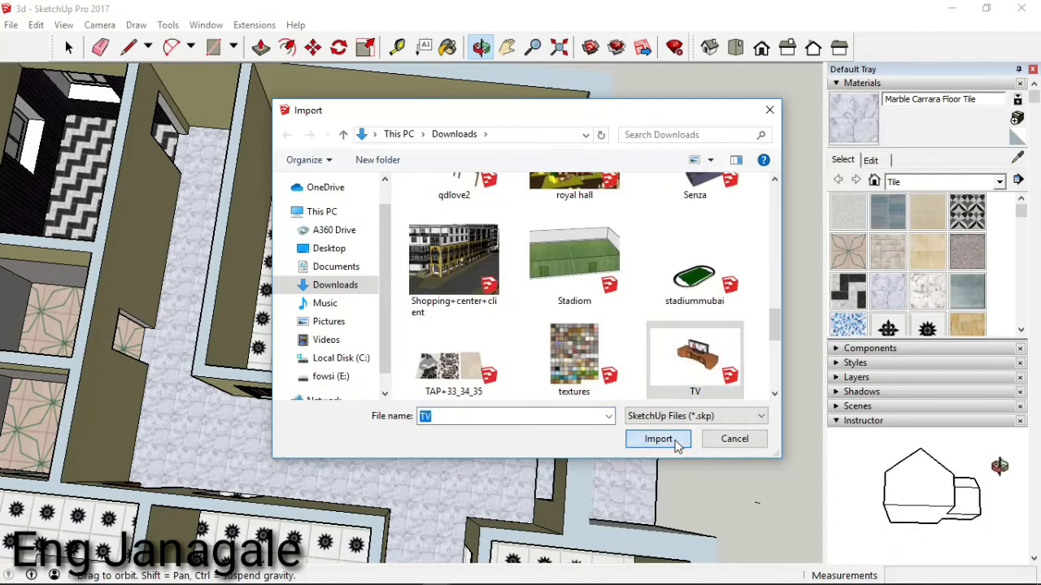
pyautogui.click(658, 439)
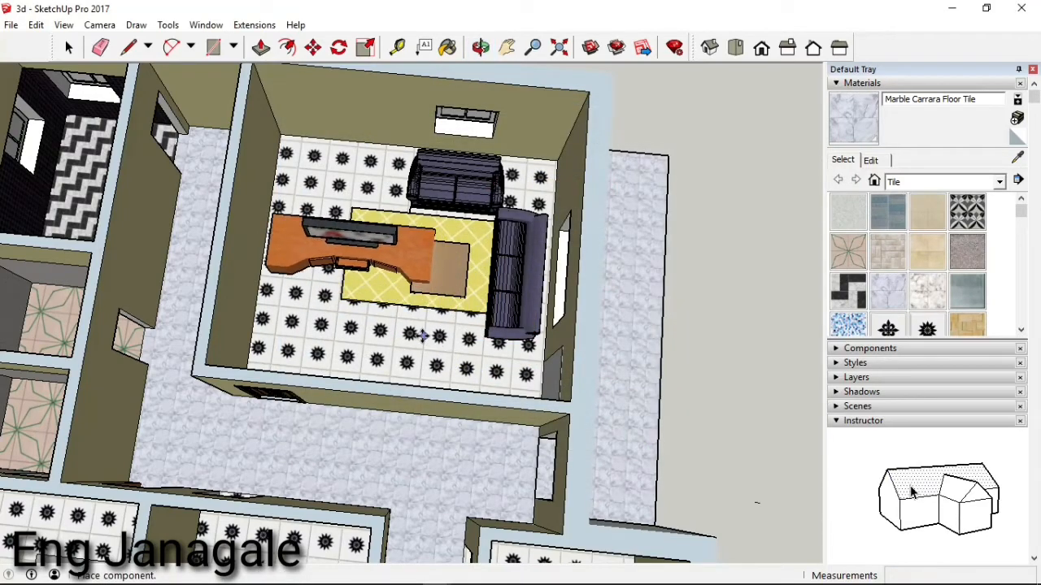
pyautogui.scroll(3, 419, 334)
pyautogui.click(417, 333)
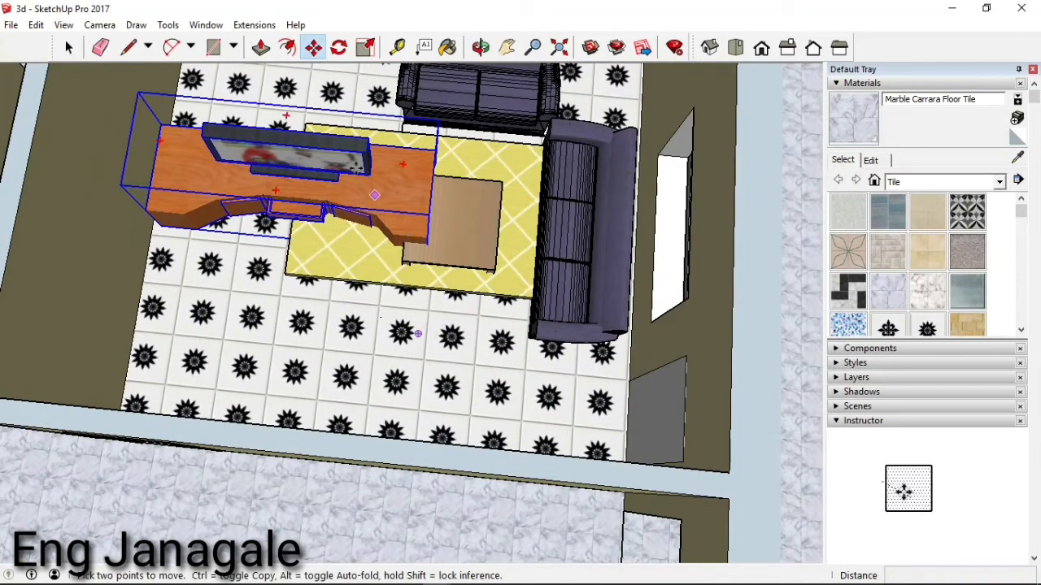
# - Rotate the TV stand 90 degrees on the floor plane
pyautogui.click(339, 47)
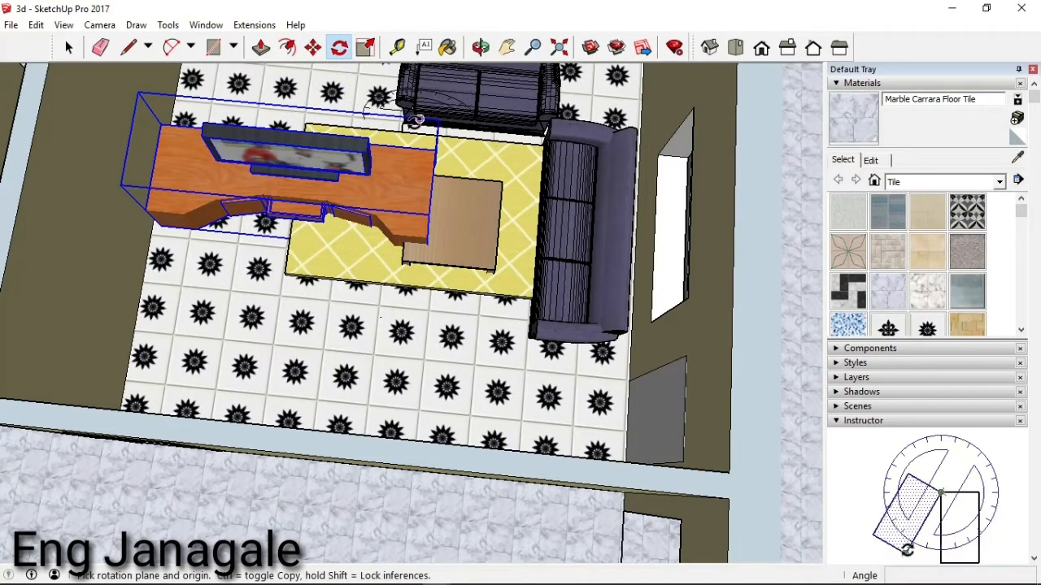
pyautogui.click(356, 118)
pyautogui.click(290, 110)
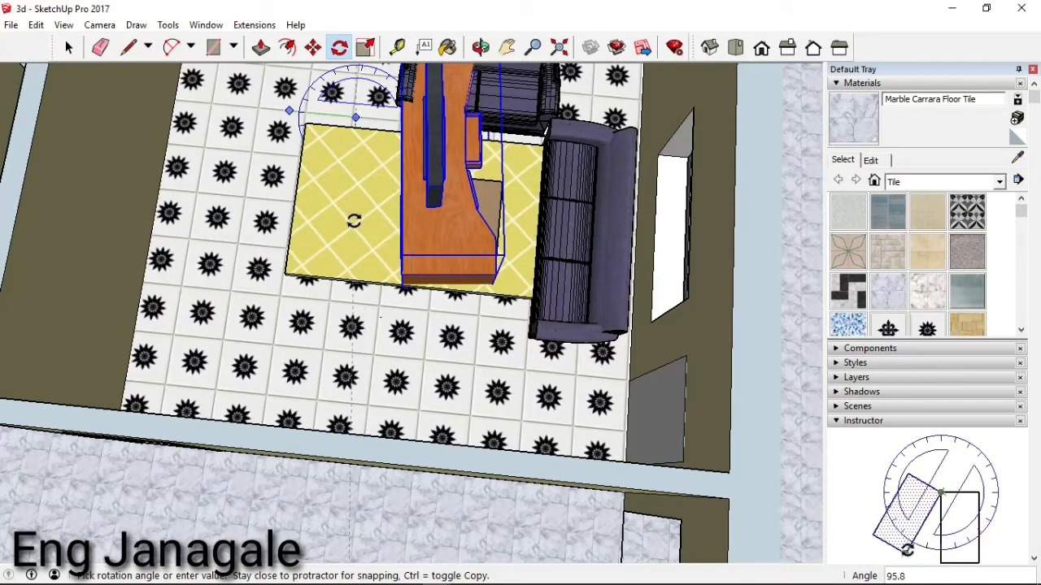
pyautogui.write('90')
pyautogui.press('Return')
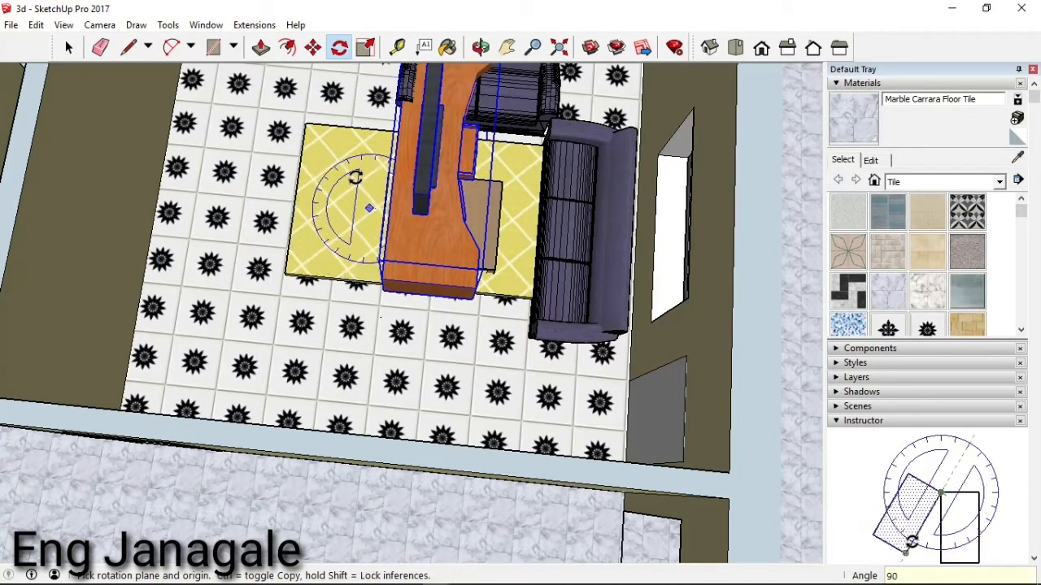
# - Move the TV stand about 2.98 m so its back sits against the wall opposite the long sofa
pyautogui.click(313, 47)
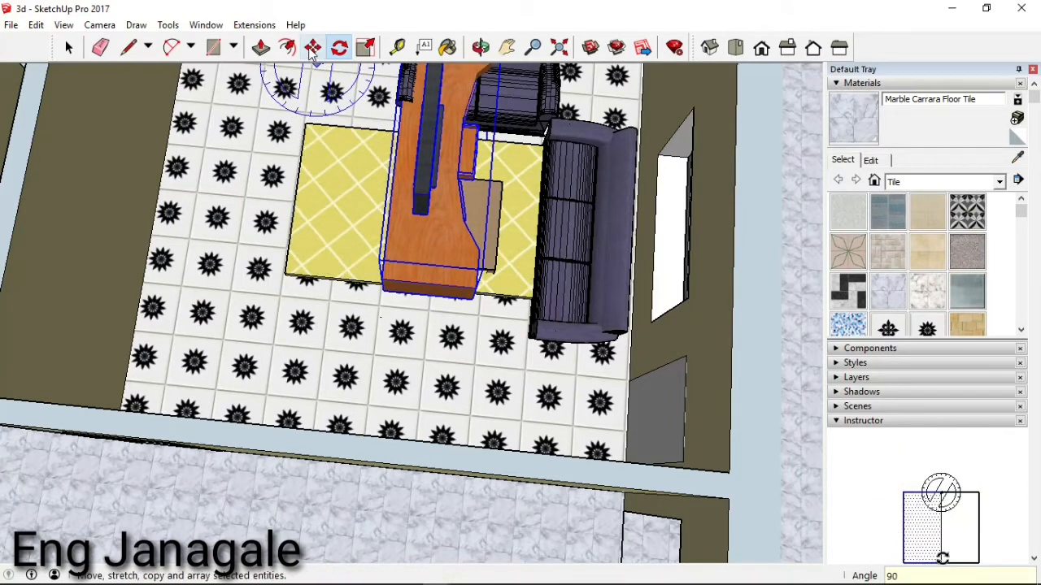
pyautogui.click(380, 280)
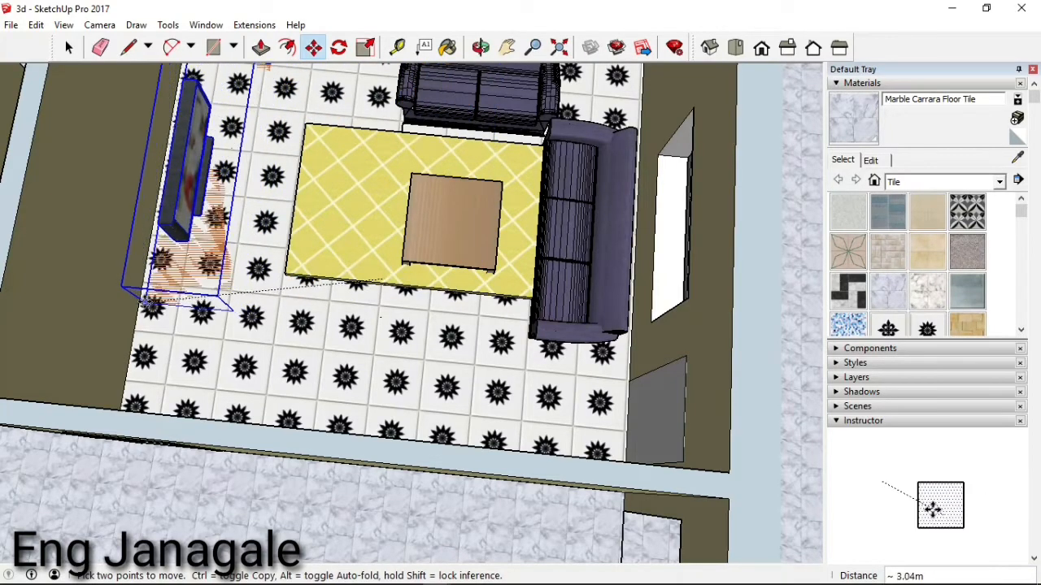
pyautogui.click(151, 297)
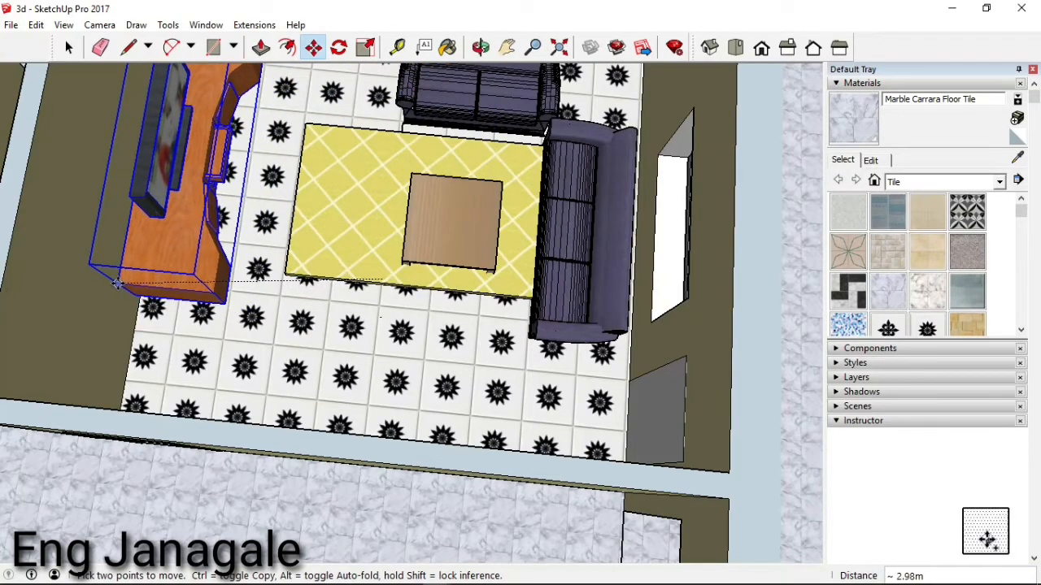
# - Scale the TV stand along its length to about 0.89 from one end and shorten it inward from the other end
pyautogui.scroll(-5, 188, 336)
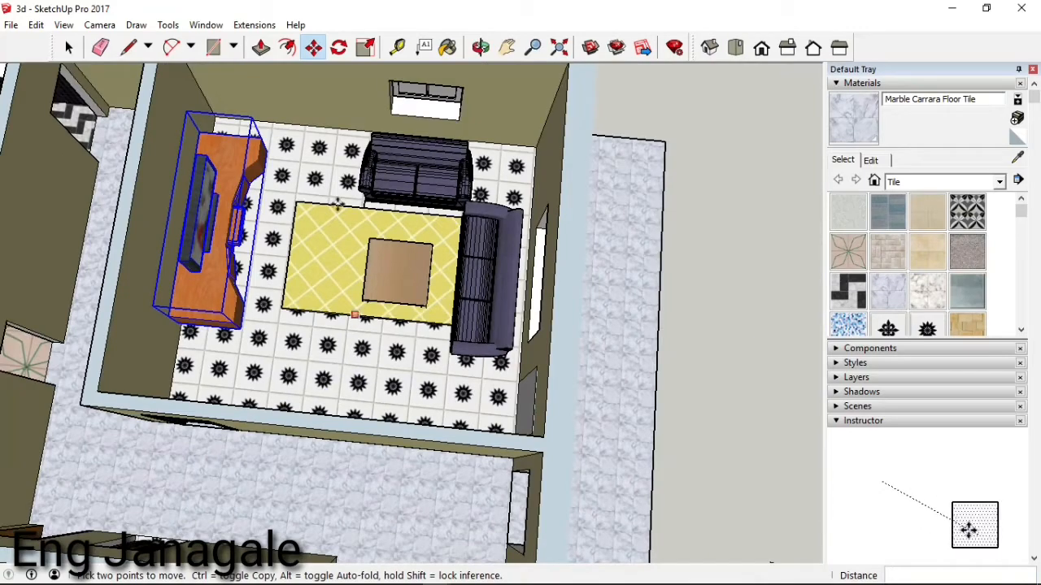
pyautogui.click(397, 47)
pyautogui.click(481, 48)
pyautogui.moveTo(450, 263); pyautogui.dragTo(504, 156)
pyautogui.scroll(7, 513, 168)
pyautogui.moveTo(495, 224); pyautogui.dragTo(473, 199)
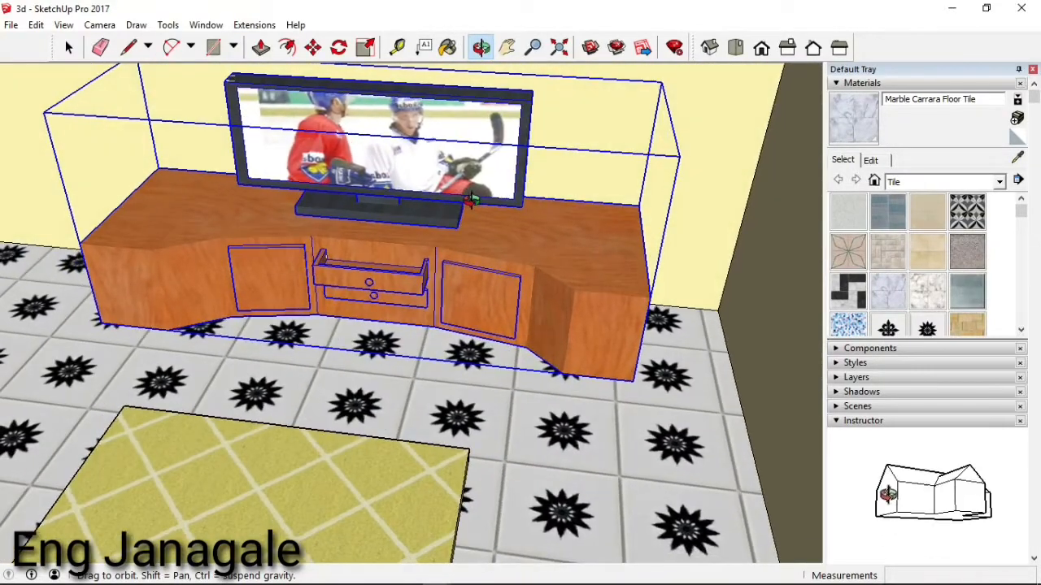
pyautogui.moveTo(481, 335); pyautogui.dragTo(482, 292)
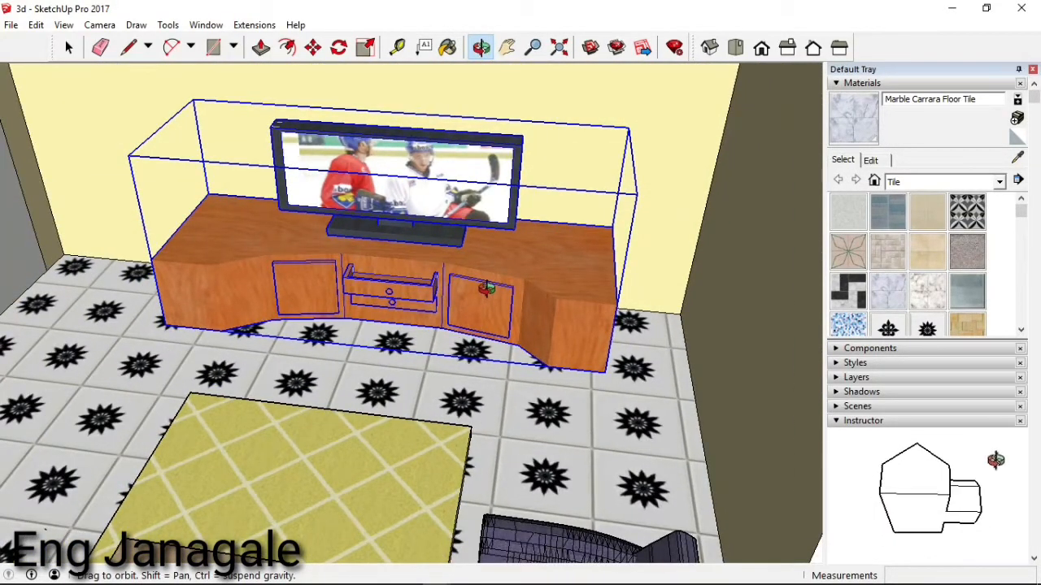
pyautogui.click(367, 49)
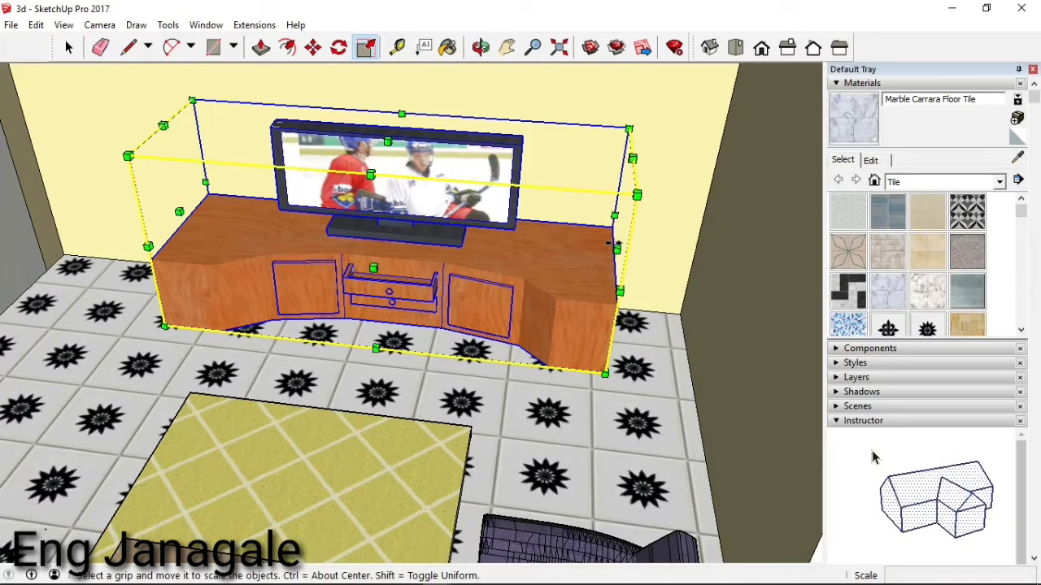
pyautogui.moveTo(612, 244); pyautogui.dragTo(564, 243)
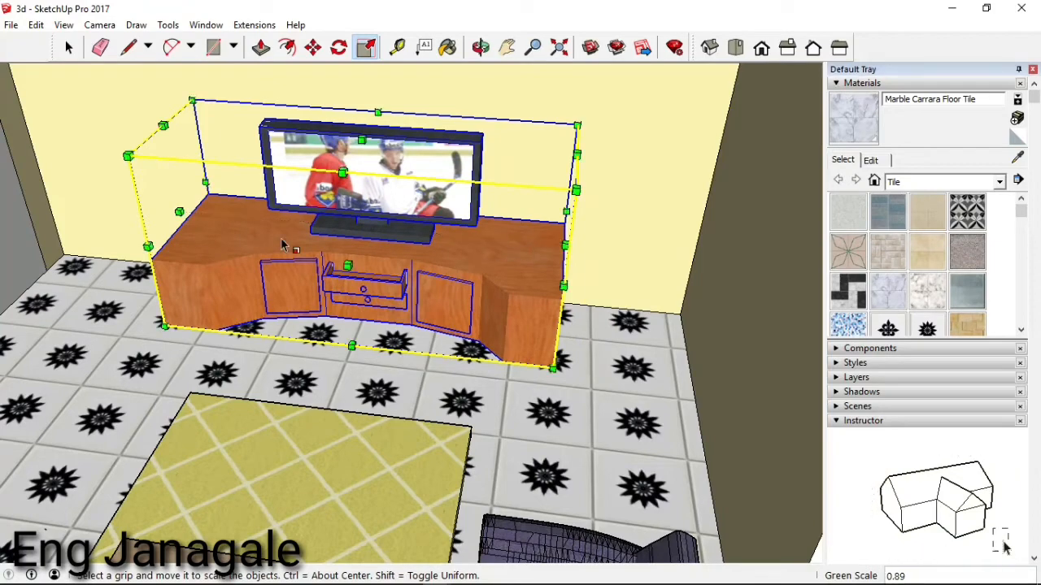
pyautogui.moveTo(179, 212); pyautogui.dragTo(219, 214)
# - Delete the grey face covering the wooden door in the side wall next to the TV wall
pyautogui.scroll(-6, 244, 256)
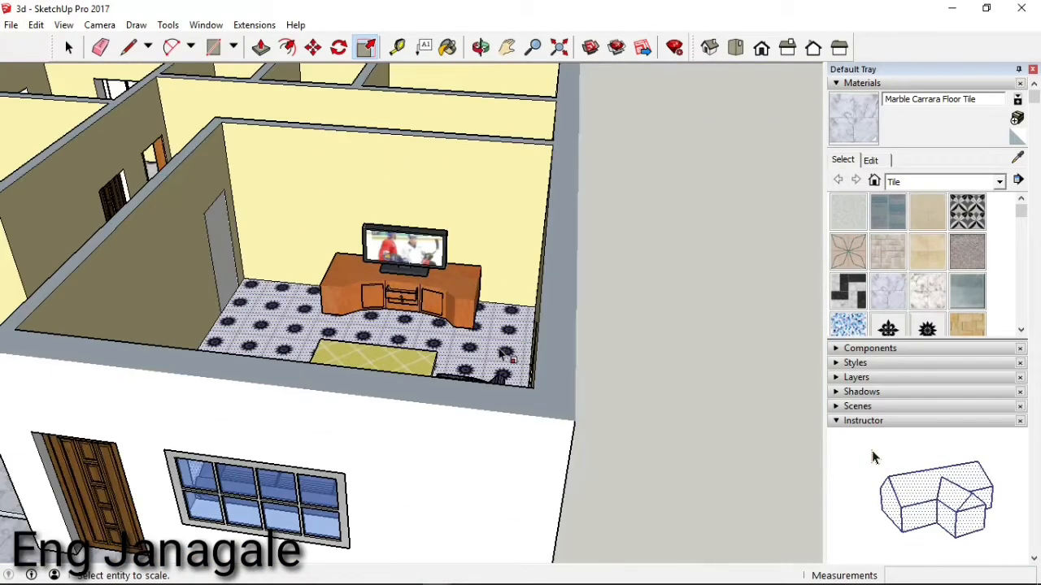
pyautogui.scroll(6, 236, 253)
pyautogui.press('space')
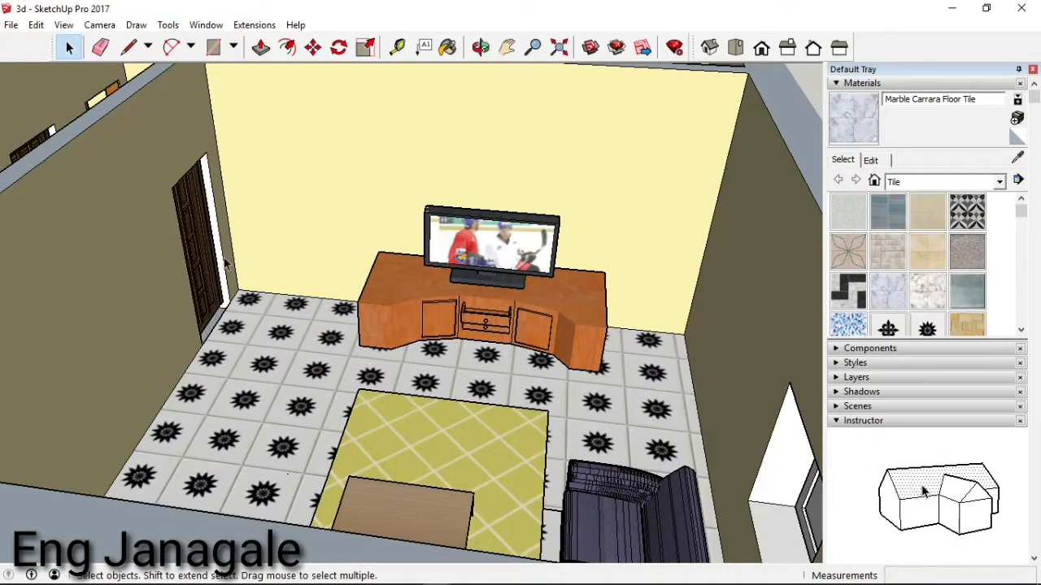
# - Delete the grey face covering the wooden door in the wall beside the long sofa
pyautogui.scroll(-5, 519, 387)
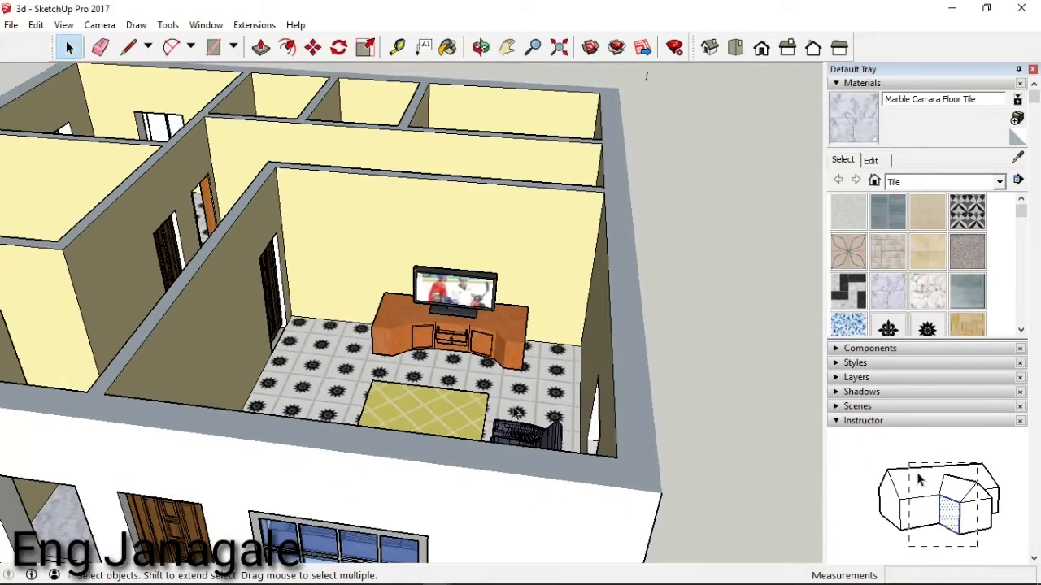
pyautogui.scroll(5, 537, 383)
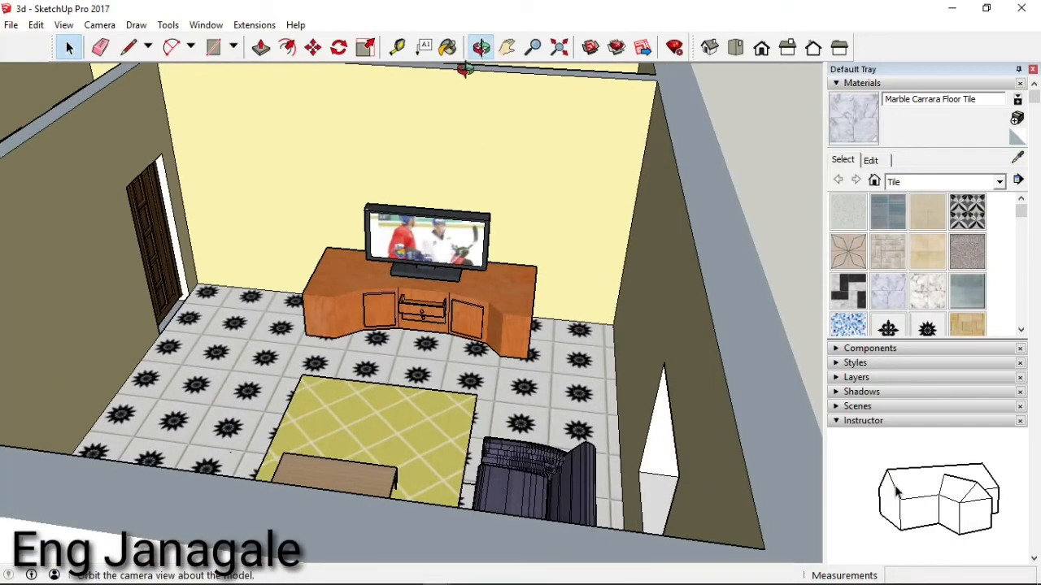
pyautogui.click(480, 47)
pyautogui.moveTo(569, 341); pyautogui.dragTo(609, 348)
pyautogui.moveTo(445, 287); pyautogui.dragTo(665, 246)
pyautogui.scroll(-3, 374, 273)
pyautogui.scroll(5, 680, 216)
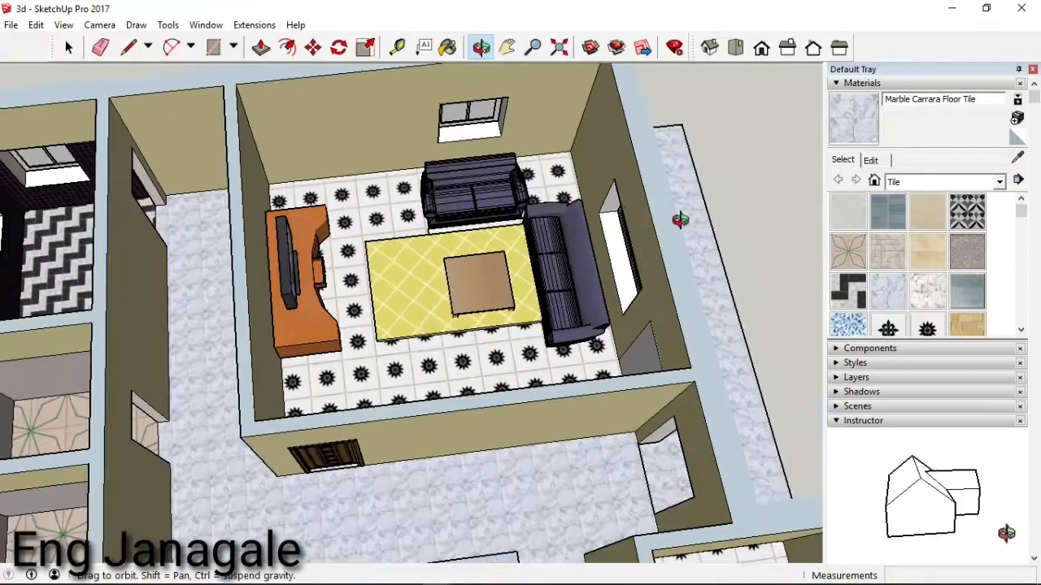
pyautogui.moveTo(572, 265); pyautogui.dragTo(686, 295)
pyautogui.scroll(5, 650, 285)
pyautogui.press('space')
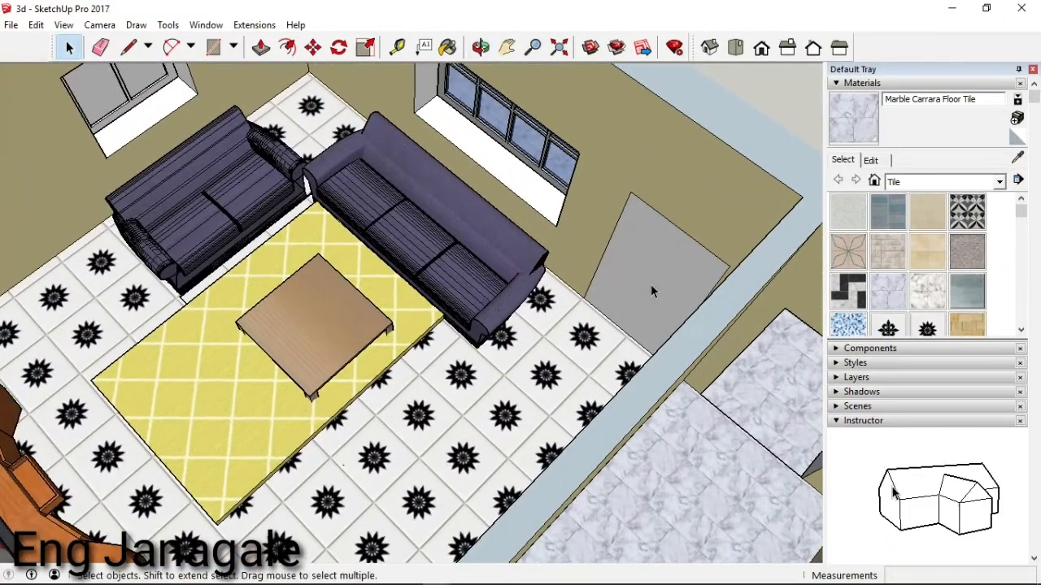
pyautogui.click(651, 283)
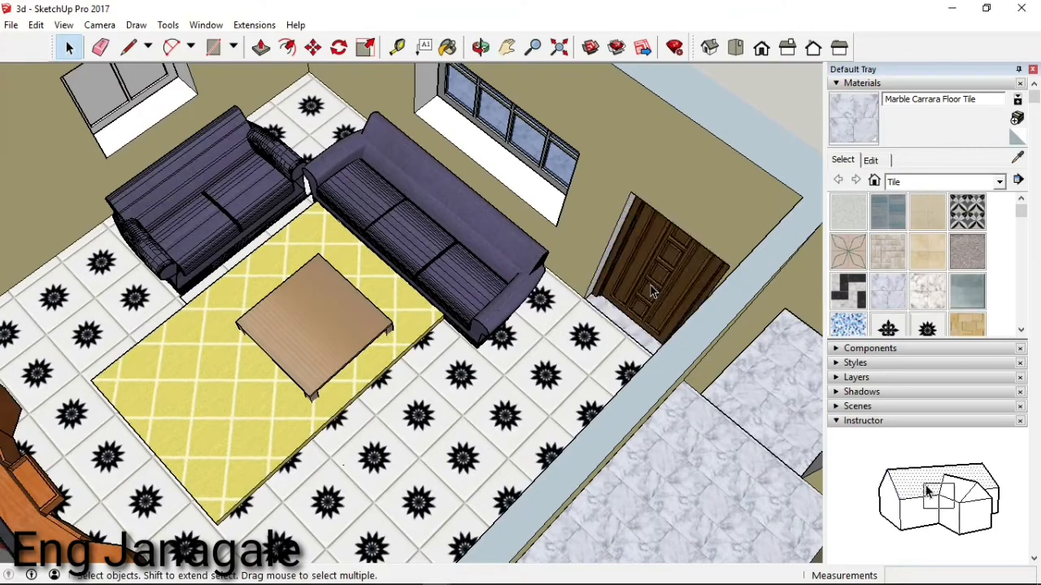
# - Examine the furnished room's sofas, coffee table, rug, TV stand and doors up close and from above
pyautogui.scroll(-4, 506, 376)
pyautogui.scroll(3, 425, 426)
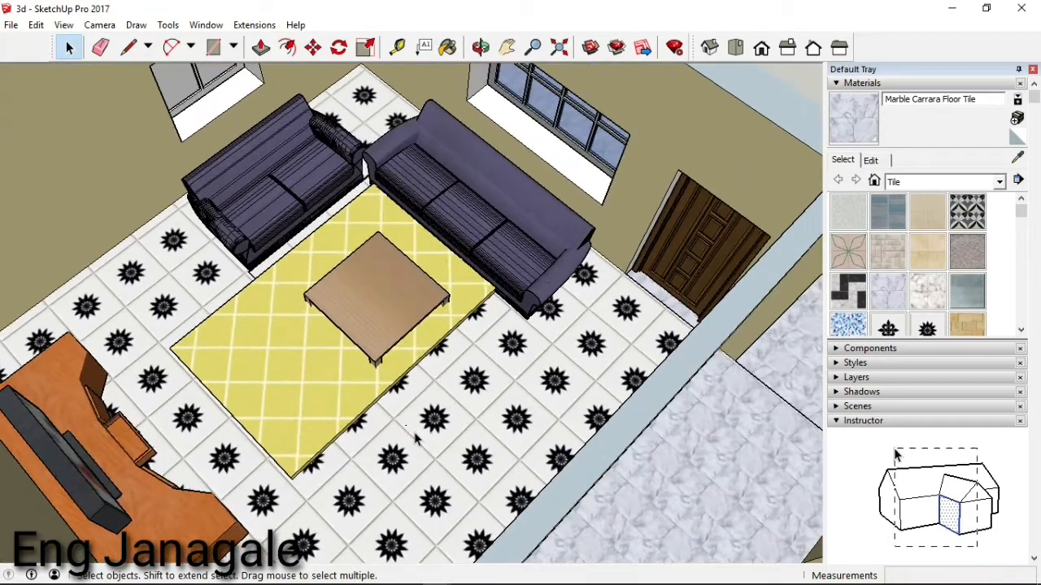
pyautogui.scroll(-2, 398, 418)
pyautogui.scroll(6, 367, 394)
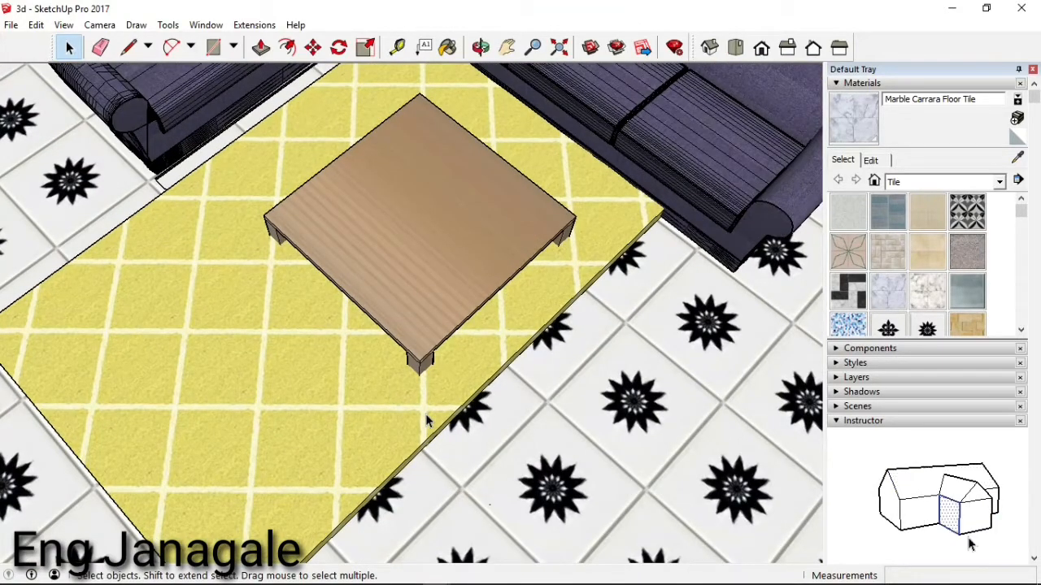
pyautogui.scroll(-3, 434, 386)
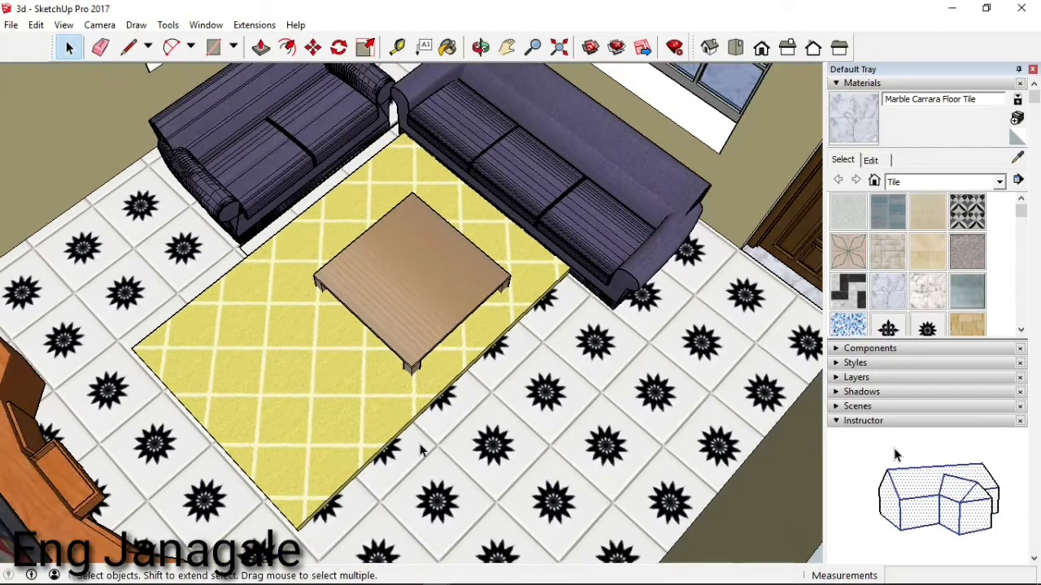
pyautogui.scroll(-2, 420, 446)
pyautogui.scroll(-5, 399, 426)
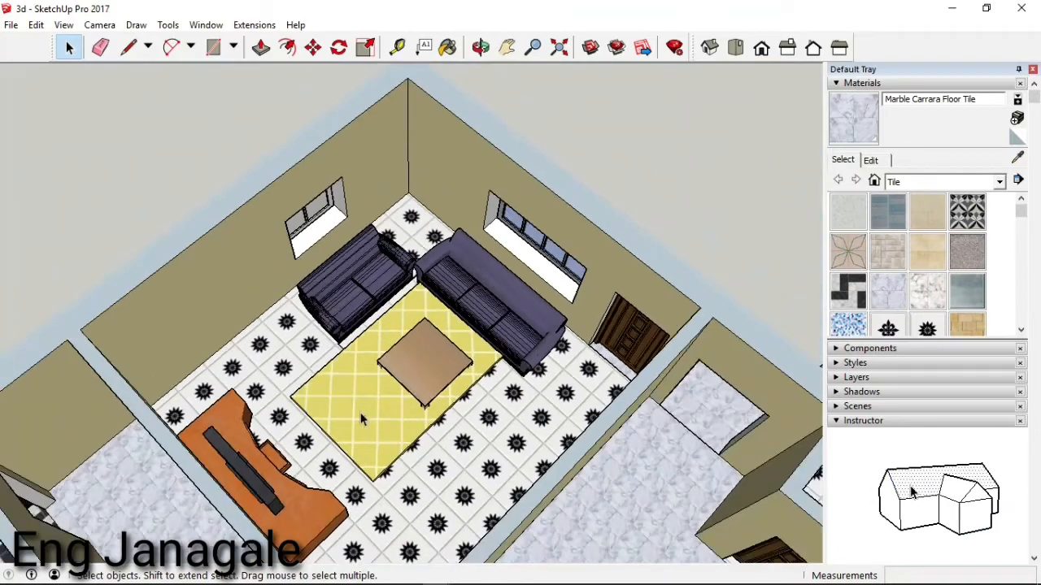
pyautogui.scroll(-1, 324, 371)
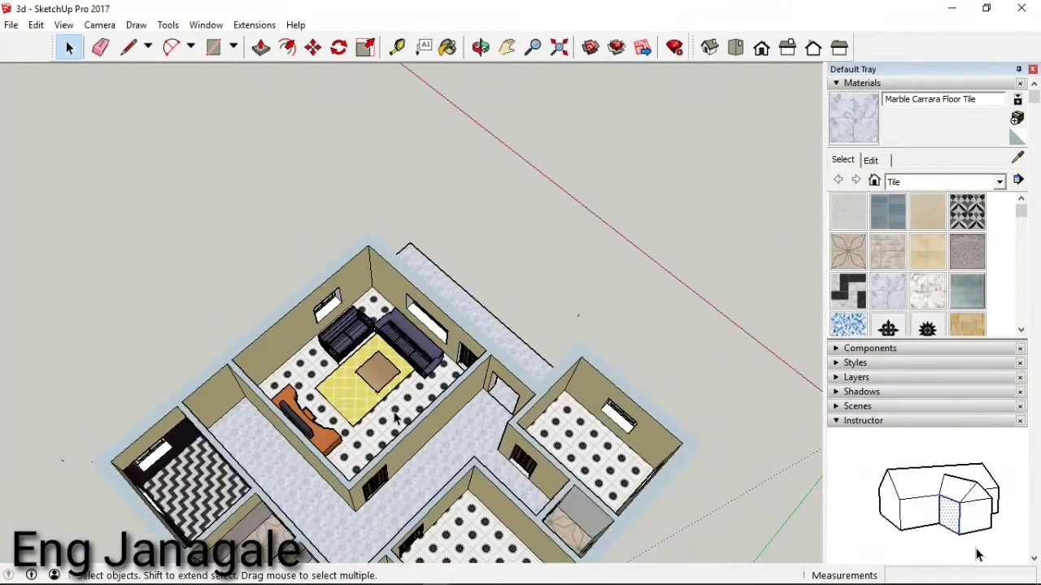
pyautogui.scroll(4, 396, 420)
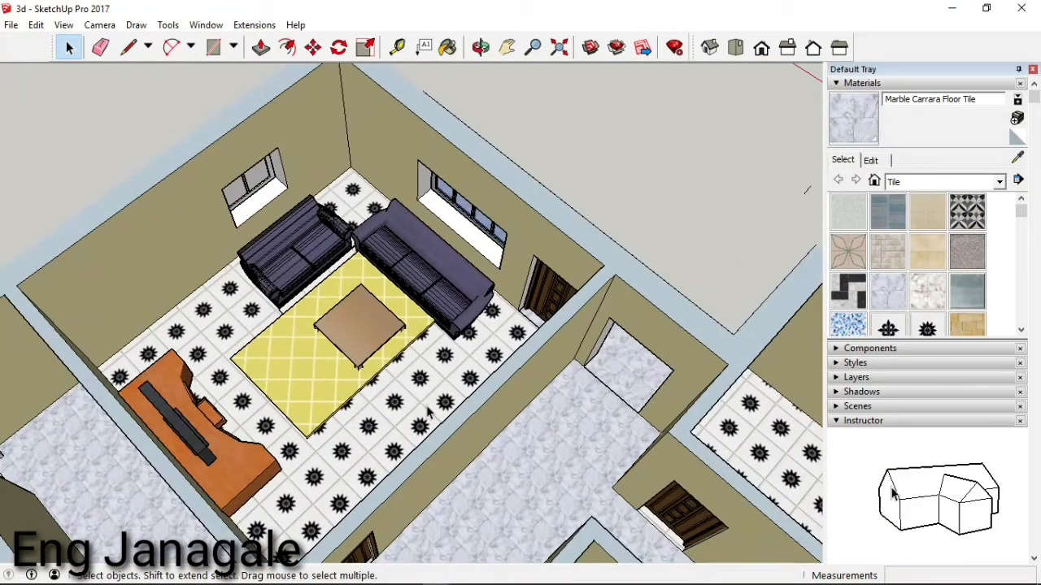
# - Import the red and beige curtain model "шторы" from the Downloads folder as a SketchUp file
pyautogui.scroll(-1, 428, 413)
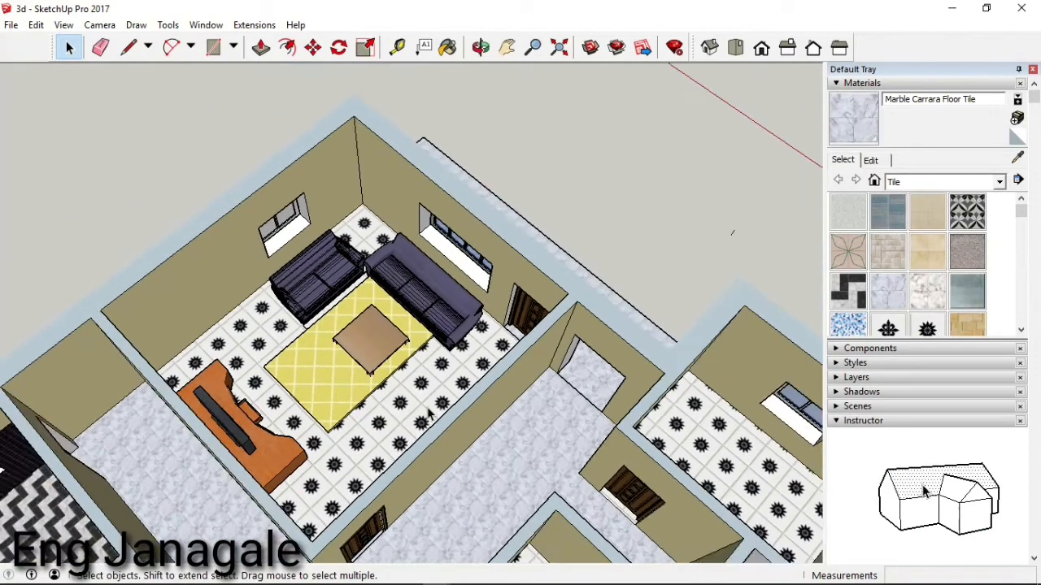
pyautogui.scroll(1, 410, 358)
pyautogui.scroll(1, 404, 337)
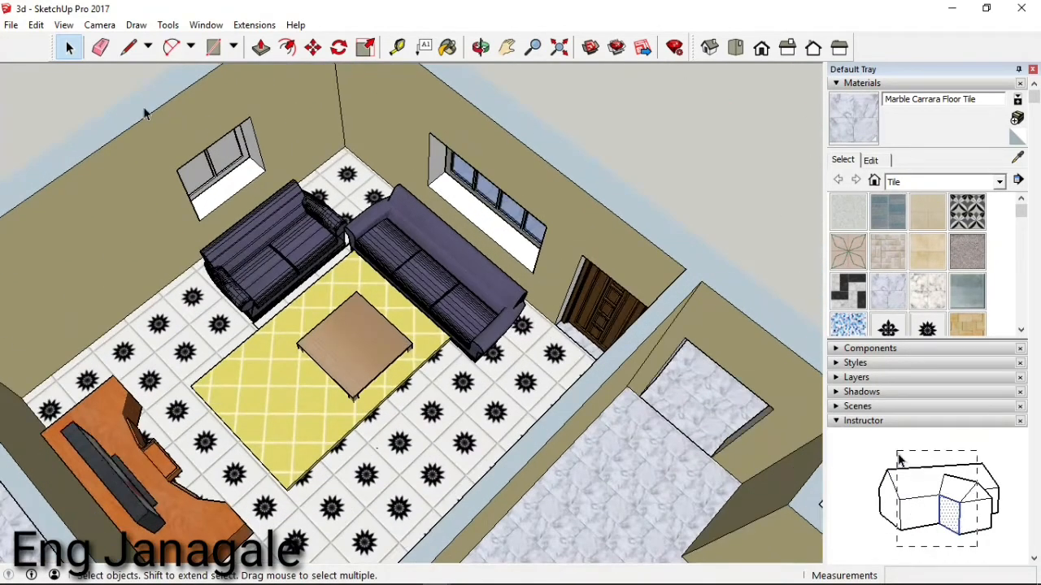
pyautogui.click(12, 25)
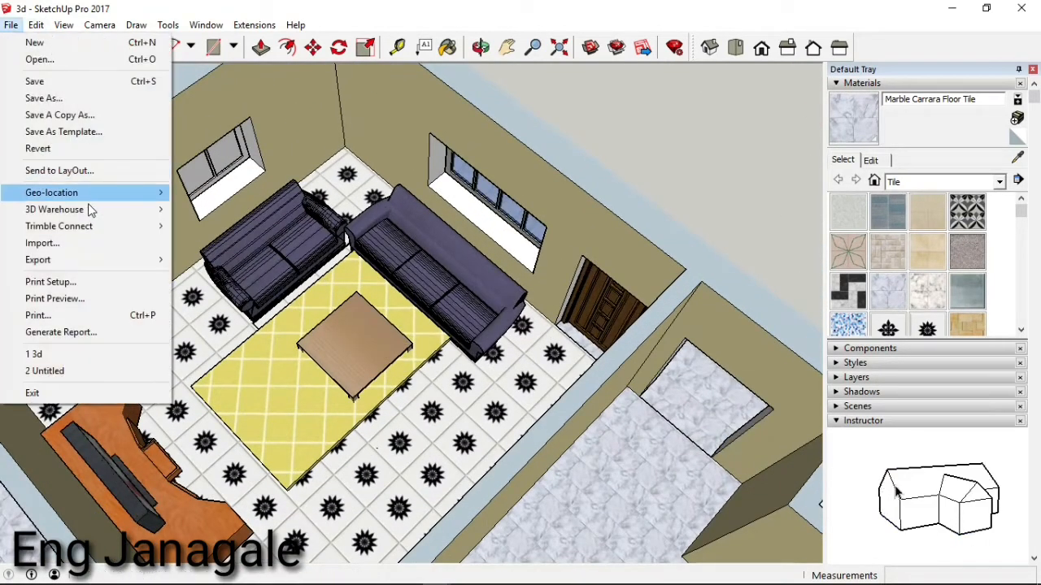
pyautogui.click(74, 244)
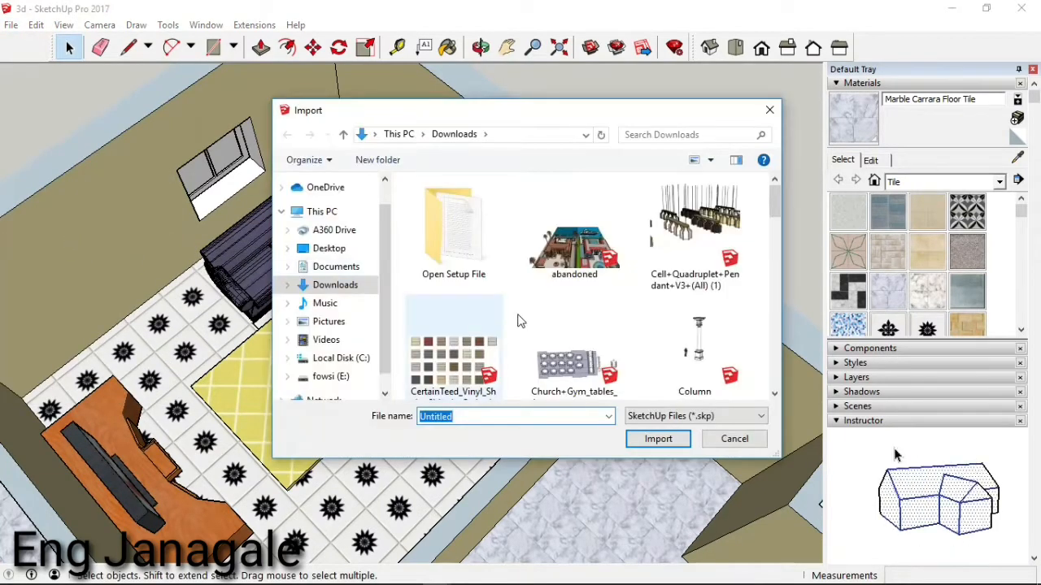
pyautogui.scroll(-5, 556, 300)
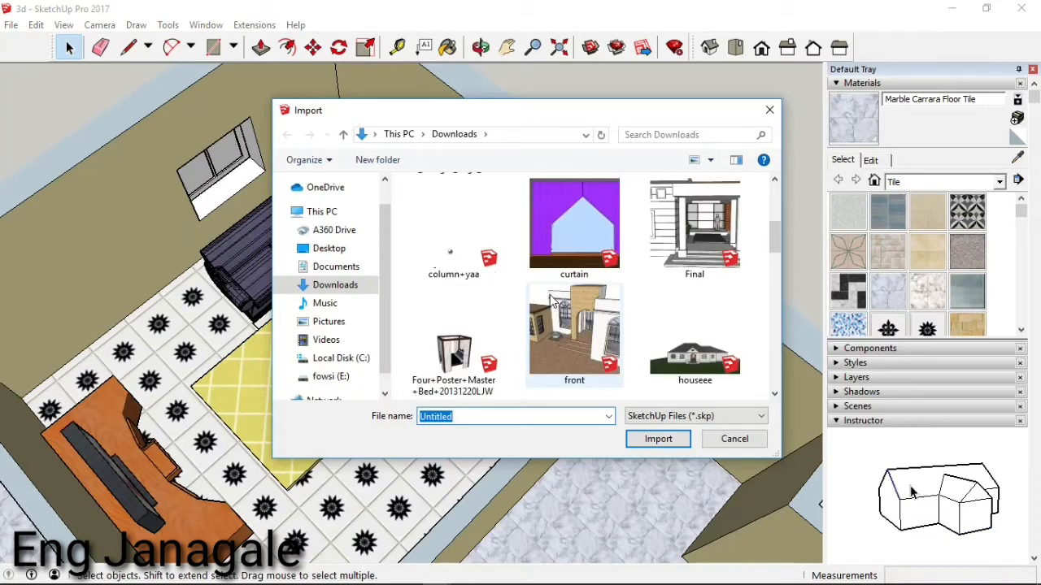
pyautogui.scroll(-2, 626, 325)
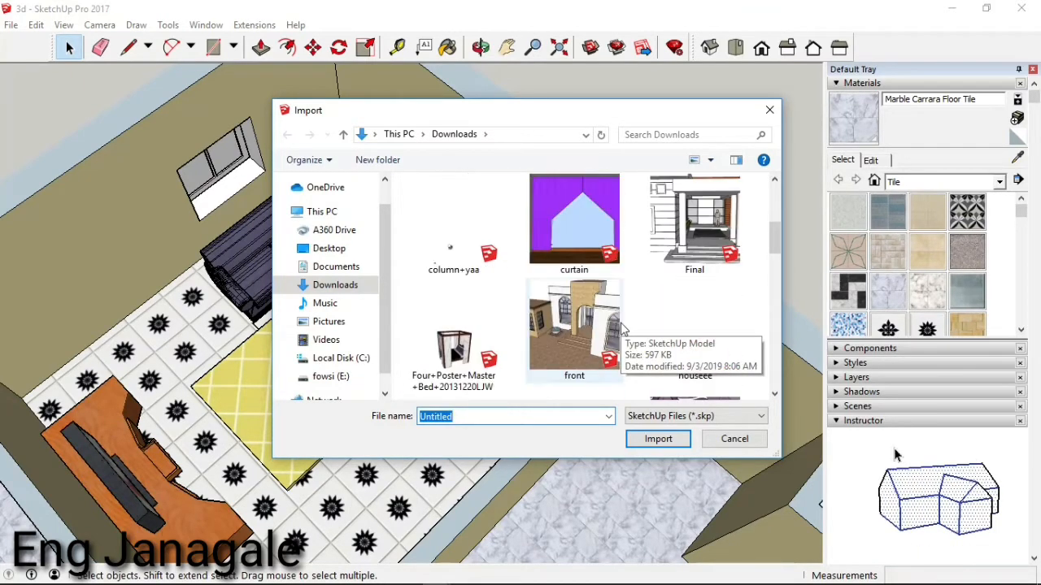
pyautogui.scroll(2, 622, 327)
pyautogui.scroll(2, 622, 327)
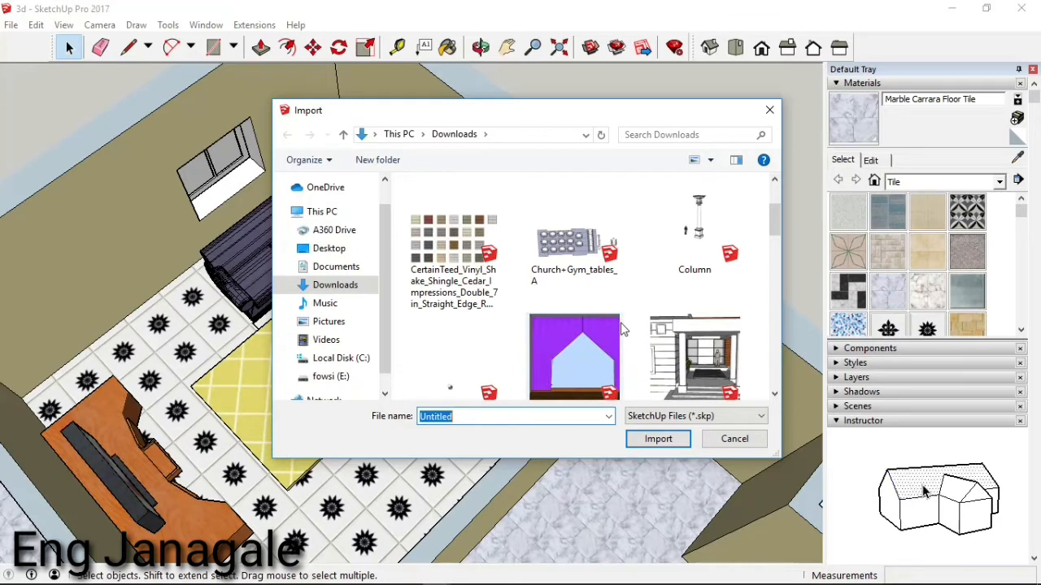
pyautogui.scroll(2, 618, 328)
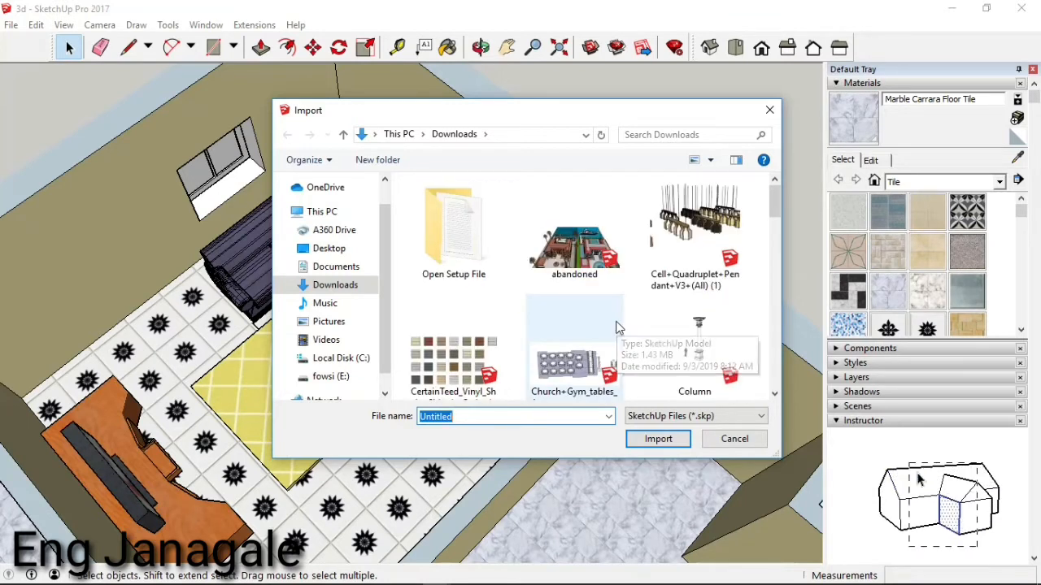
pyautogui.click(775, 394)
pyautogui.click(775, 394)
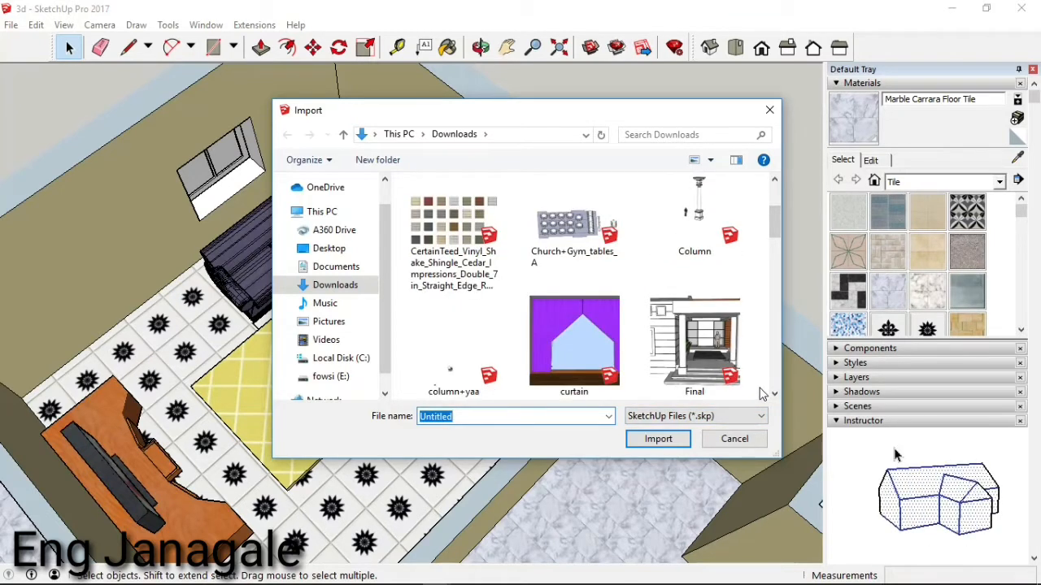
pyautogui.click(760, 388)
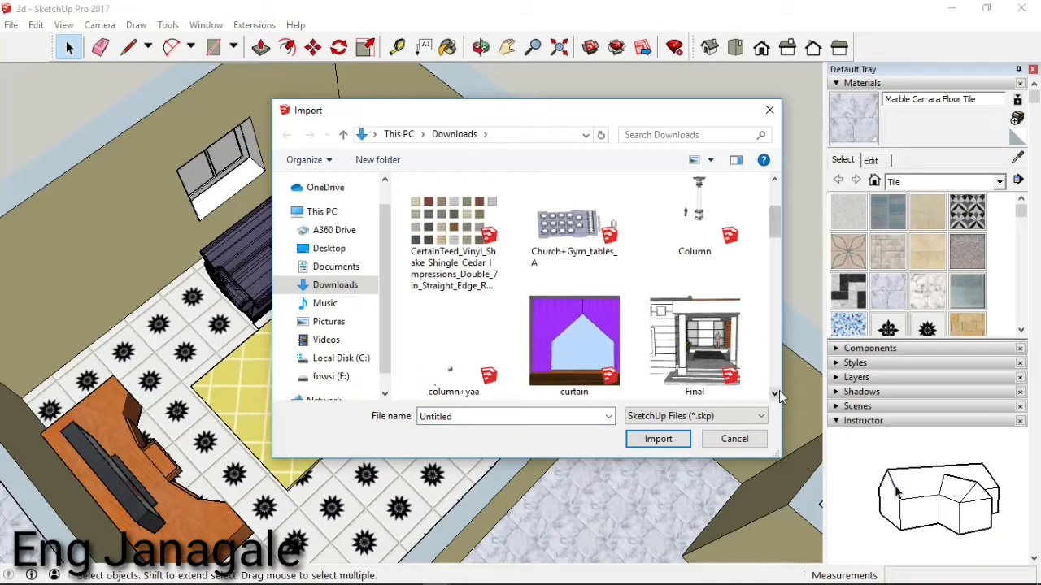
pyautogui.click(775, 394)
pyautogui.click(775, 394)
pyautogui.click(775, 393)
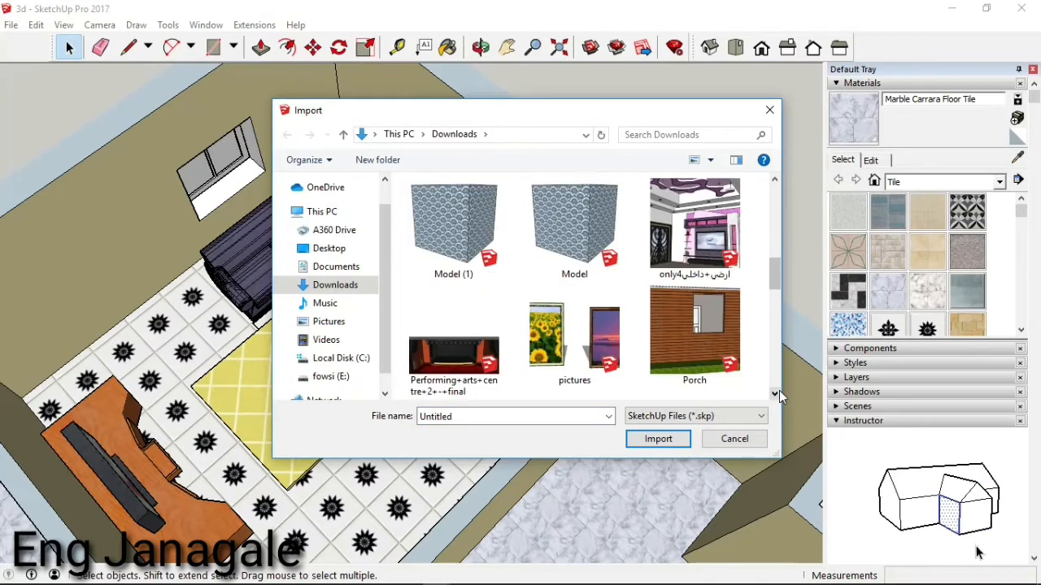
pyautogui.click(777, 393)
pyautogui.click(776, 393)
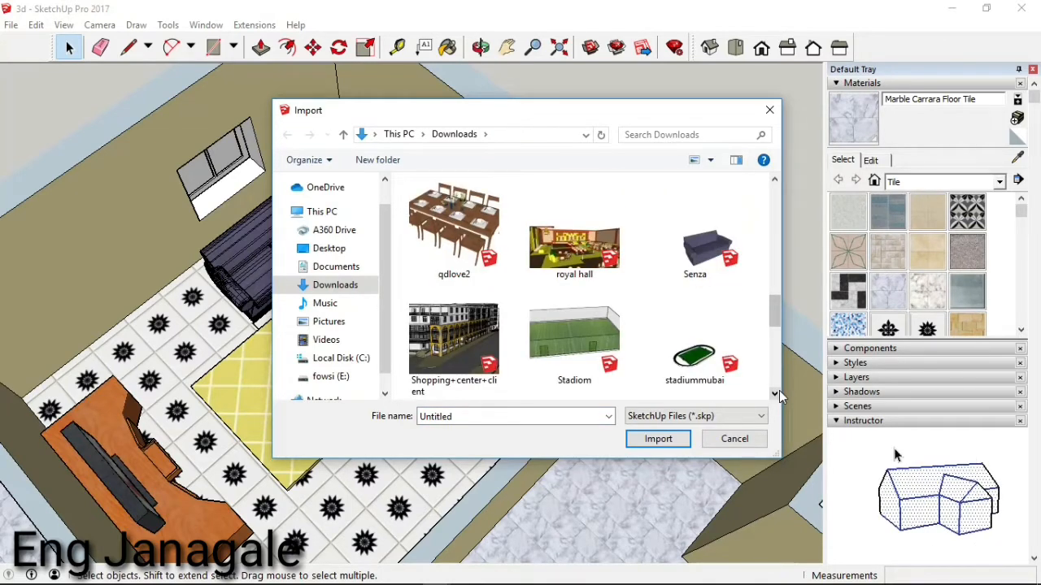
pyautogui.click(779, 393)
pyautogui.click(778, 392)
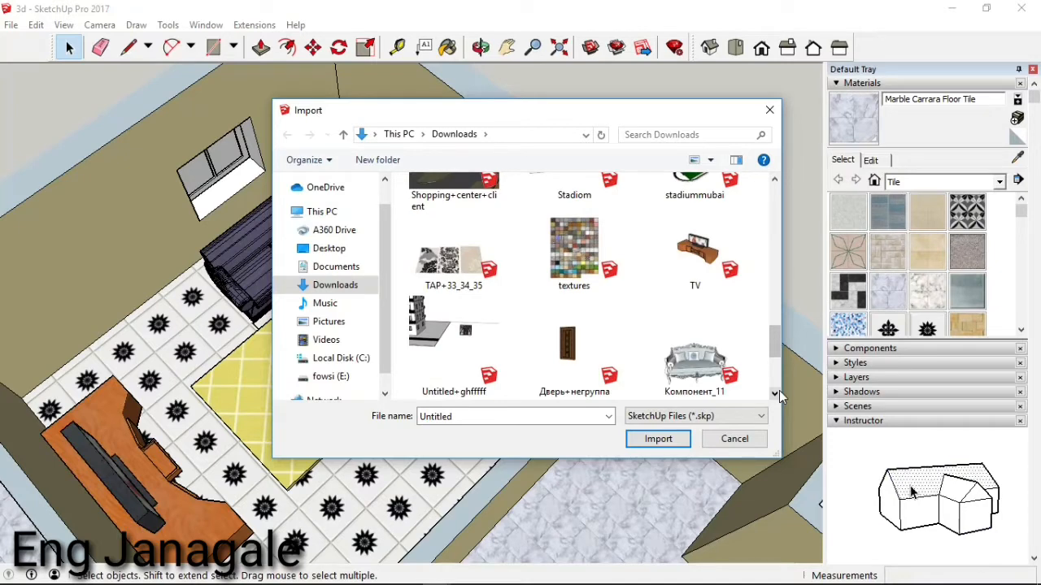
pyautogui.click(778, 392)
pyautogui.click(474, 374)
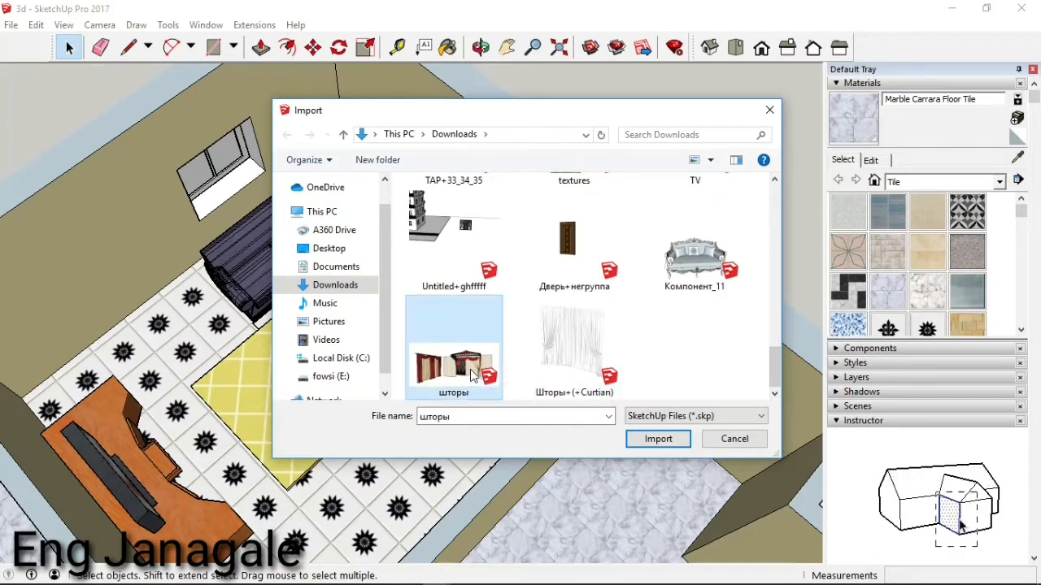
pyautogui.click(662, 439)
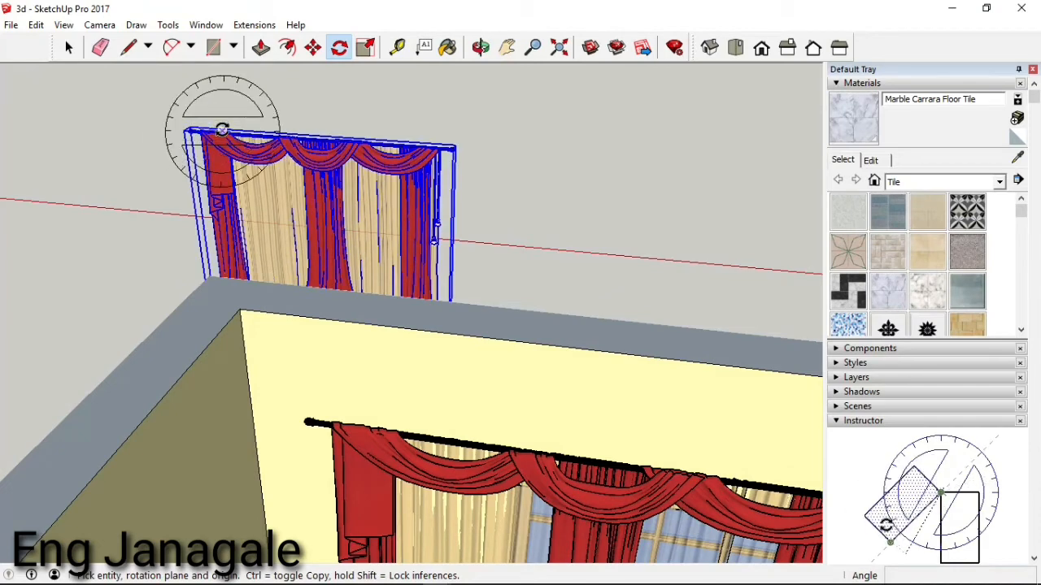
pyautogui.moveTo(222, 130); pyautogui.dragTo(143, 131)
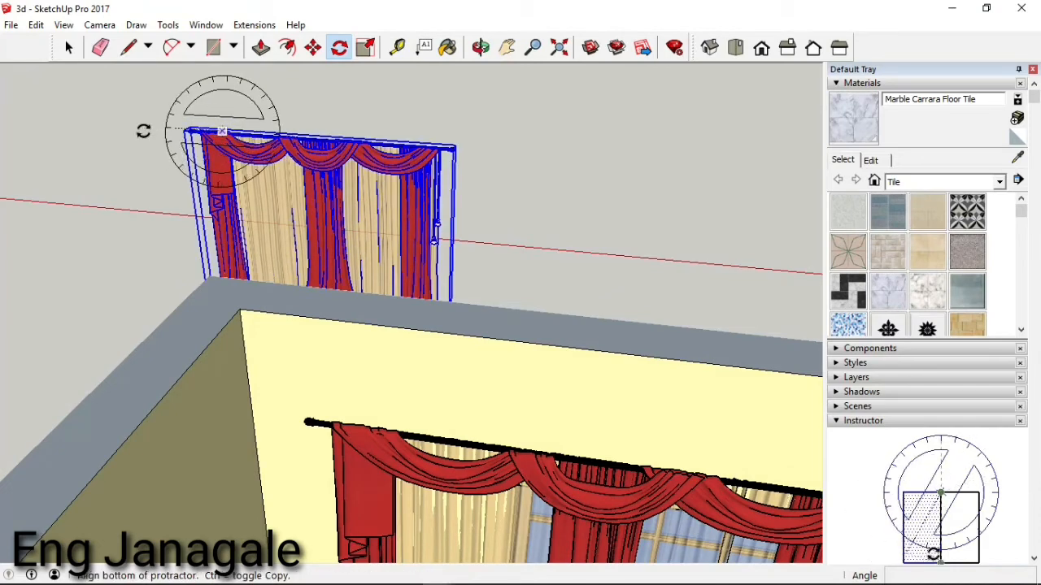
pyautogui.click(143, 131)
pyautogui.press('Escape')
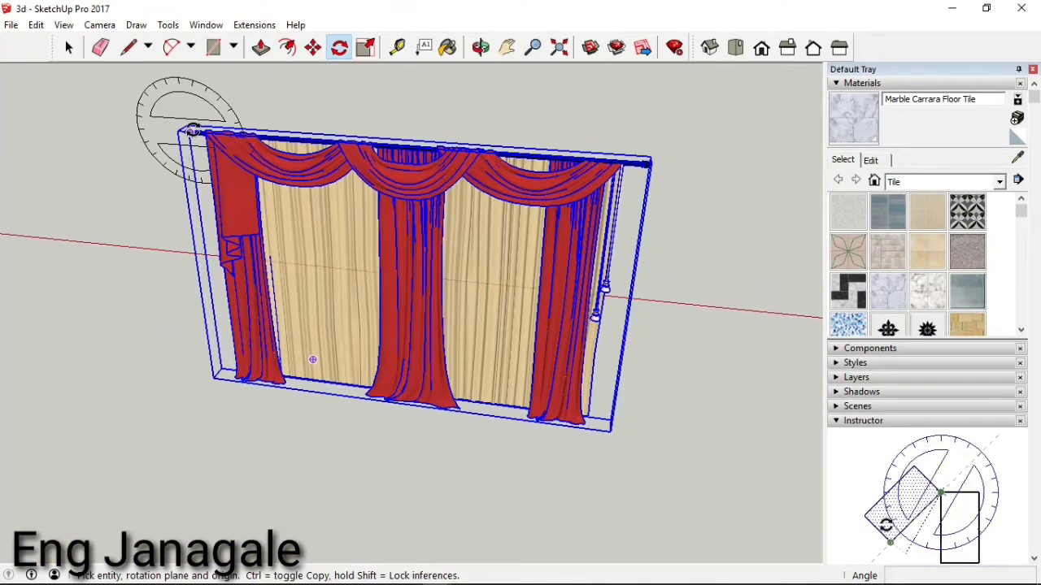
# - Rotate the spare curtain outside the house horizontally about its rod end, bringing it parallel to the short sofa's wall
pyautogui.click(184, 130)
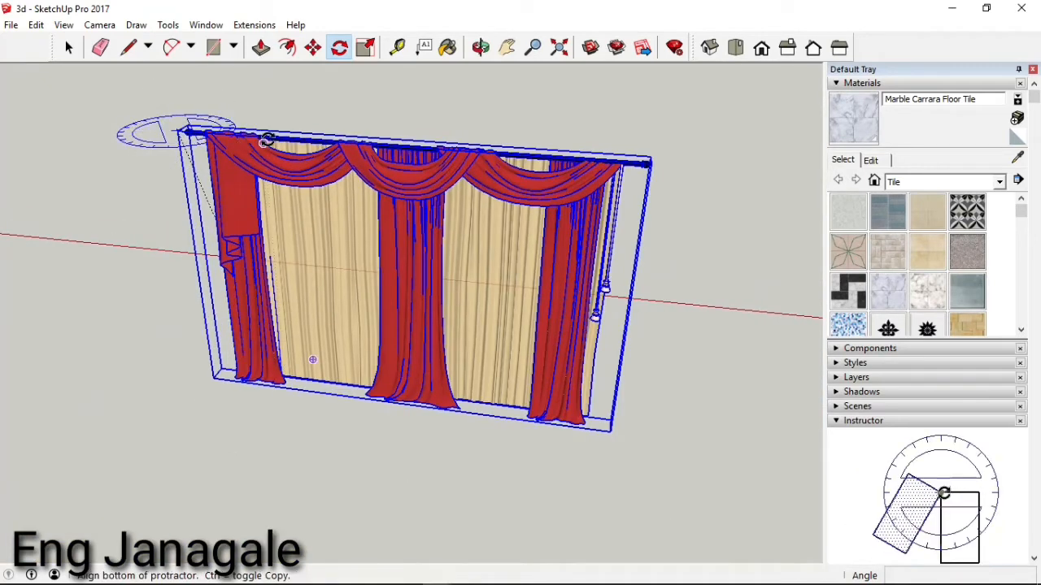
pyautogui.click(268, 140)
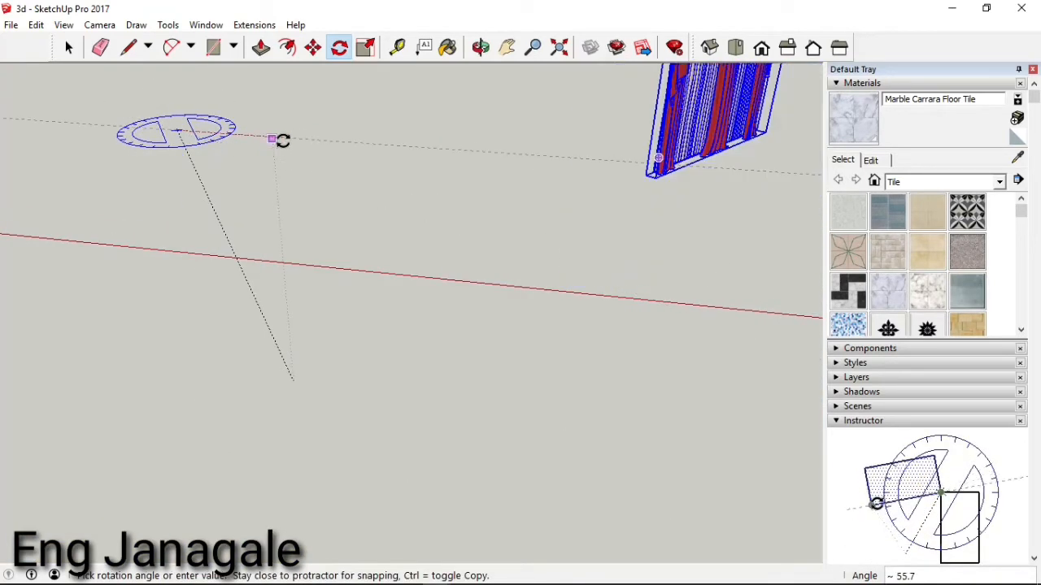
pyautogui.click(279, 140)
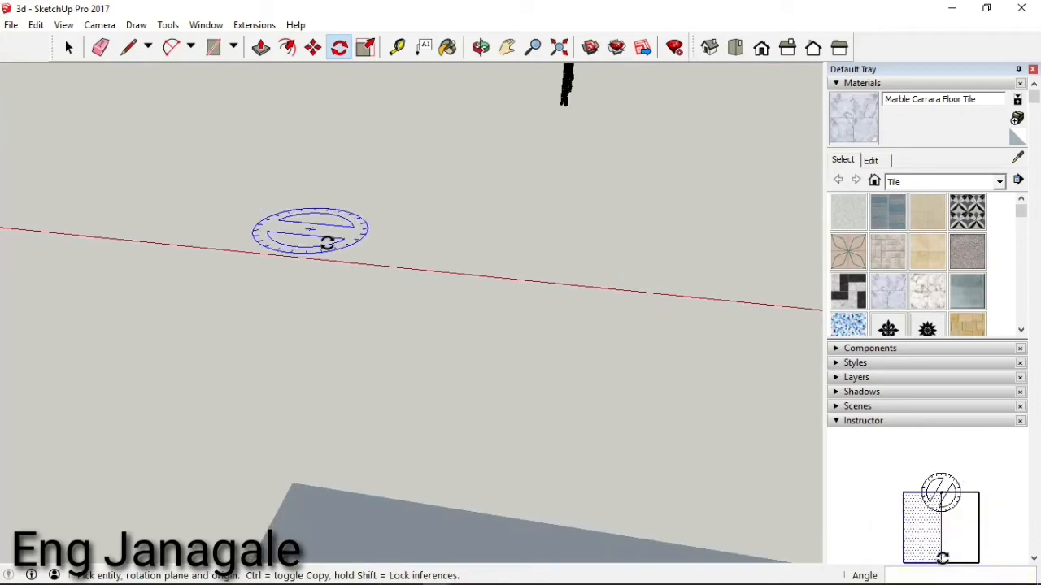
# - Move the rotated curtain into the large room, against the wall behind the short sofa and over its window
pyautogui.moveTo(310, 230); pyautogui.dragTo(487, 96, button='middle')
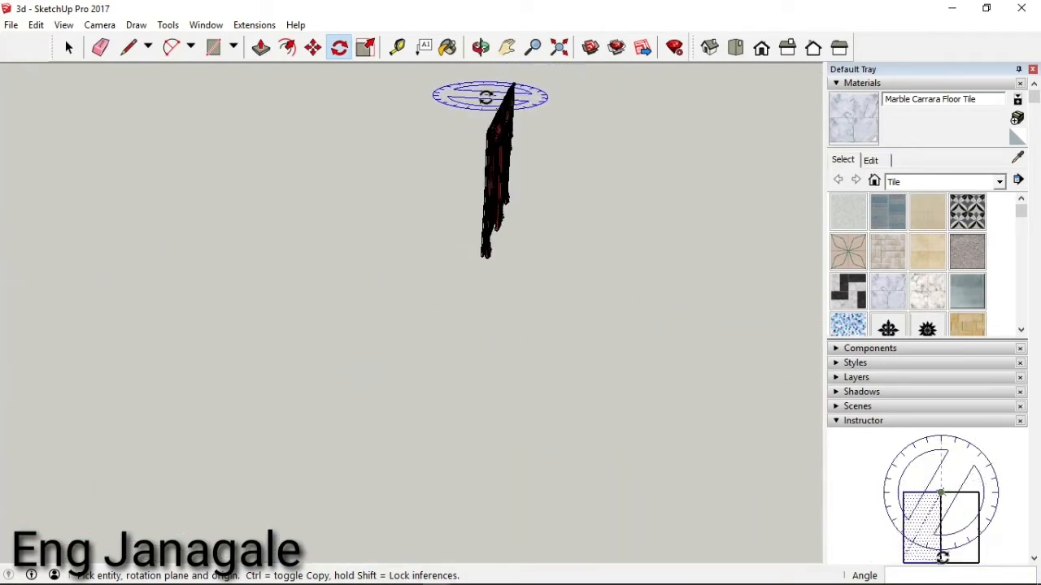
pyautogui.scroll(3, 493, 130)
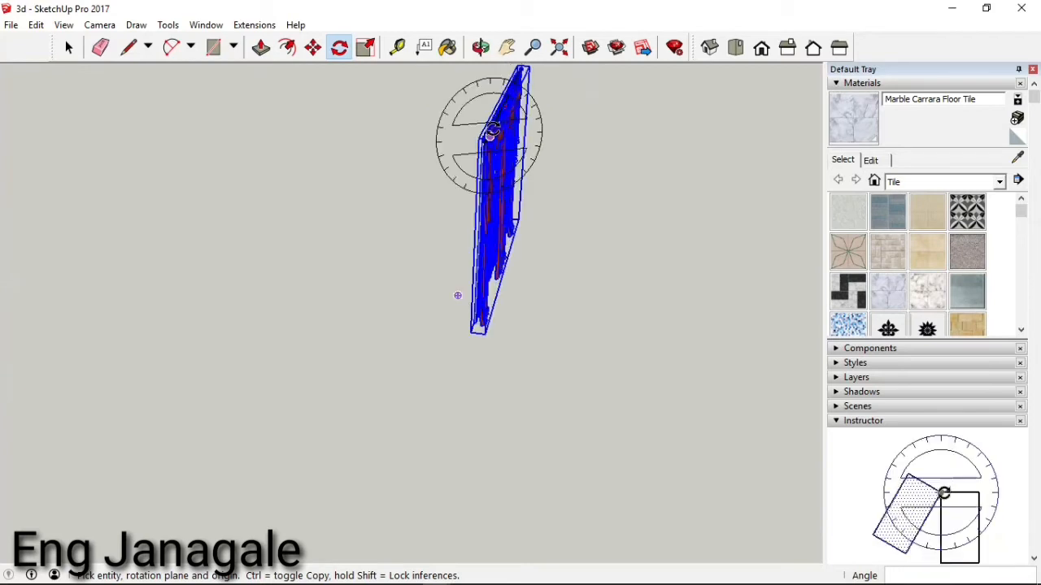
pyautogui.click(314, 49)
pyautogui.click(480, 156)
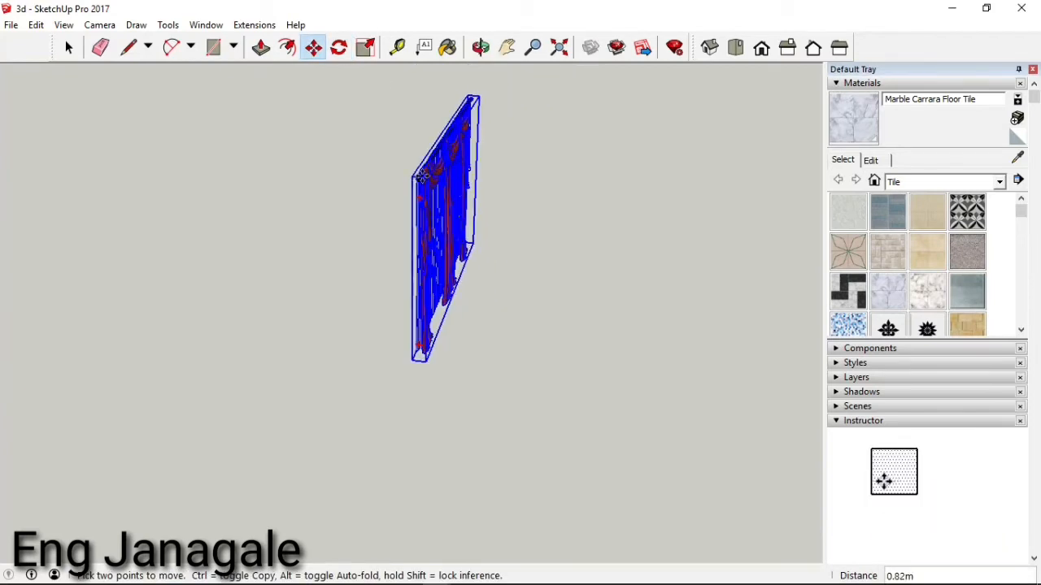
pyautogui.scroll(-6, 423, 175)
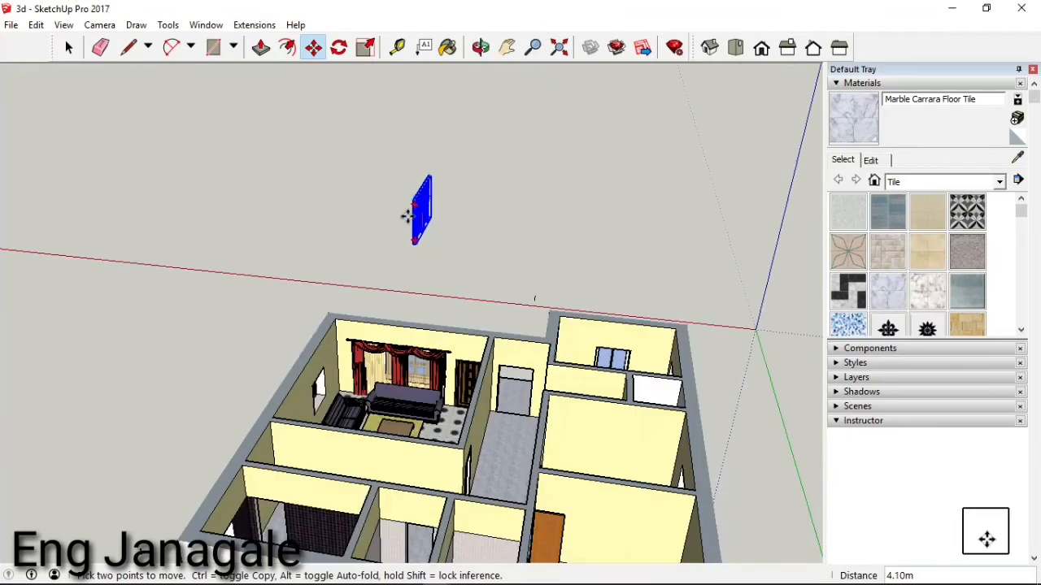
pyautogui.scroll(5, 325, 382)
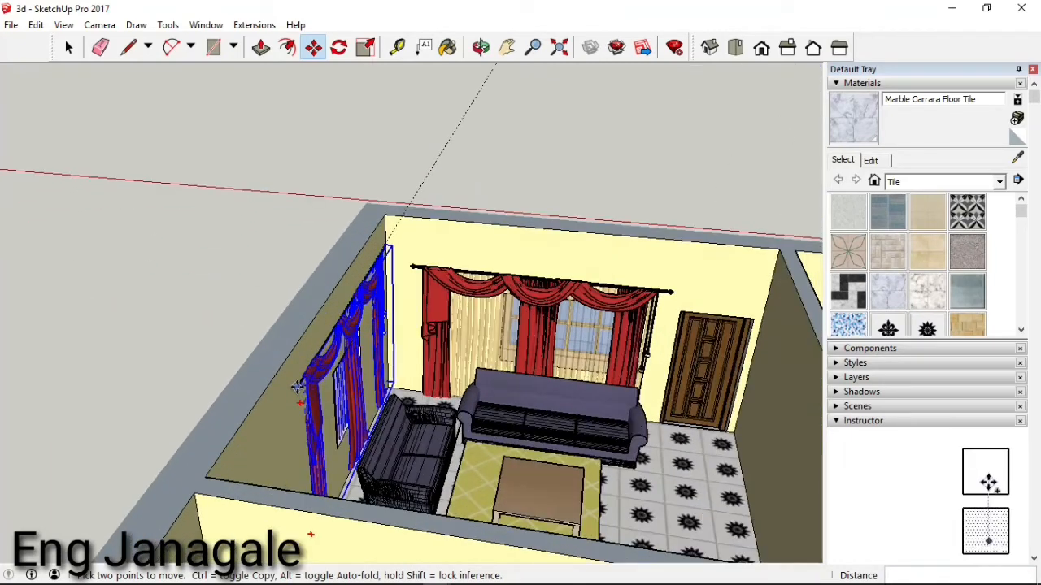
pyautogui.scroll(5, 297, 387)
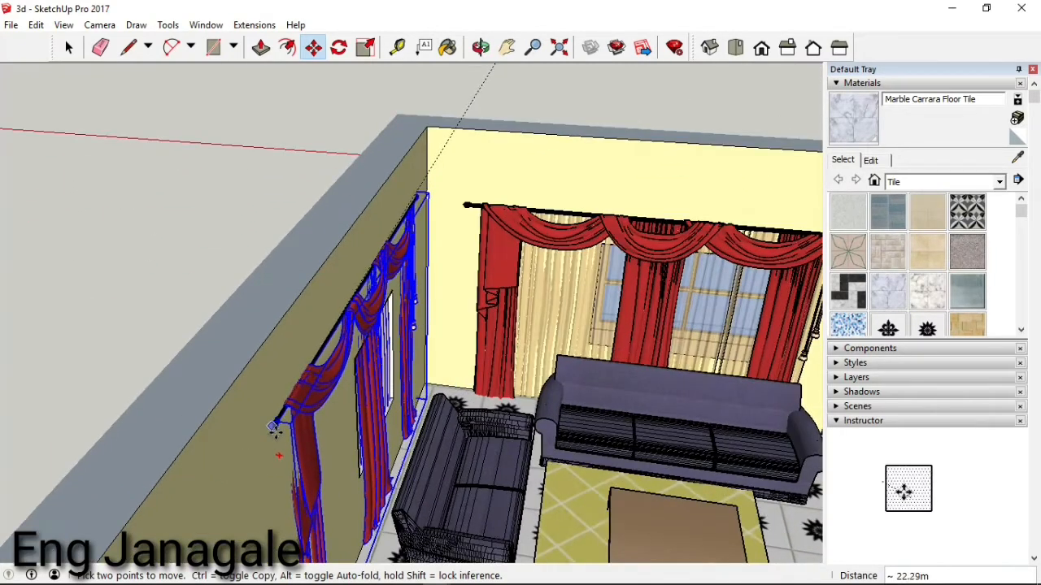
# - Shift the curtain behind the short sofa 0.06 m along the red axis, out of the wall into the room
pyautogui.scroll(3, 297, 454)
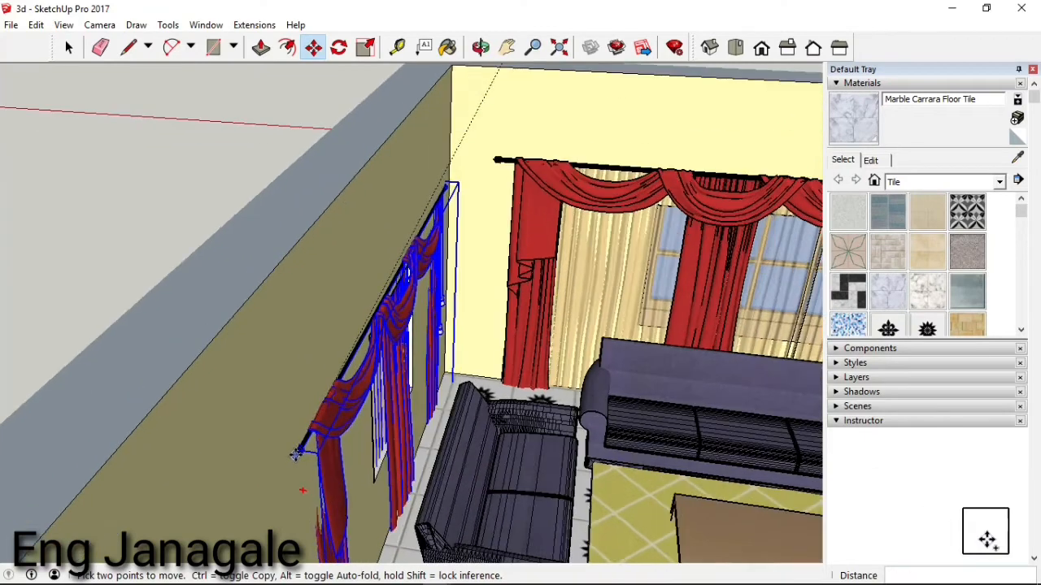
pyautogui.scroll(2, 299, 449)
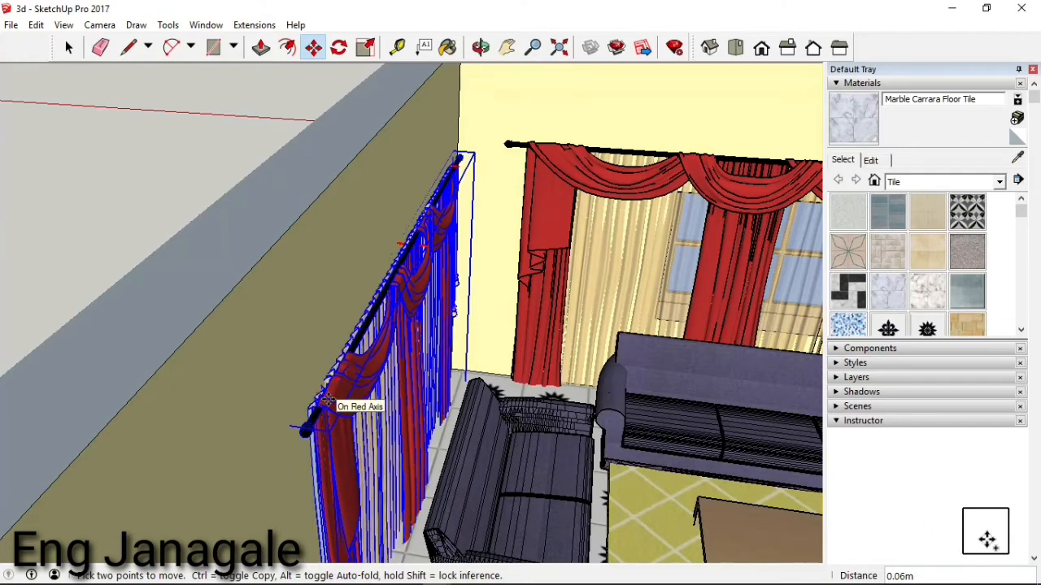
pyautogui.click(323, 400)
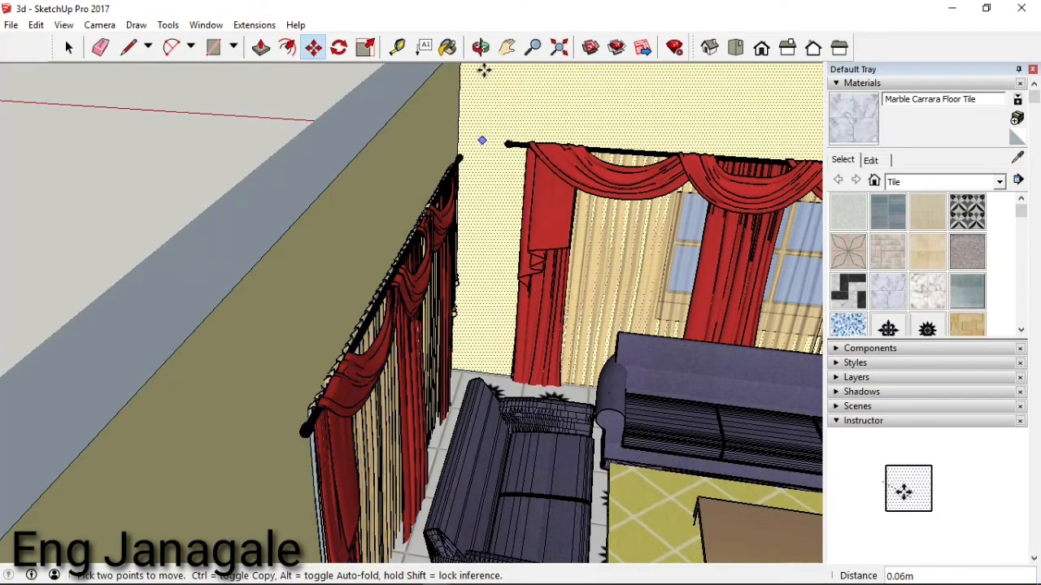
# - Import the "pictures" model from the Downloads folder for the large room, with the TV wall in view
pyautogui.click(481, 48)
pyautogui.moveTo(312, 250); pyautogui.dragTo(52, 154)
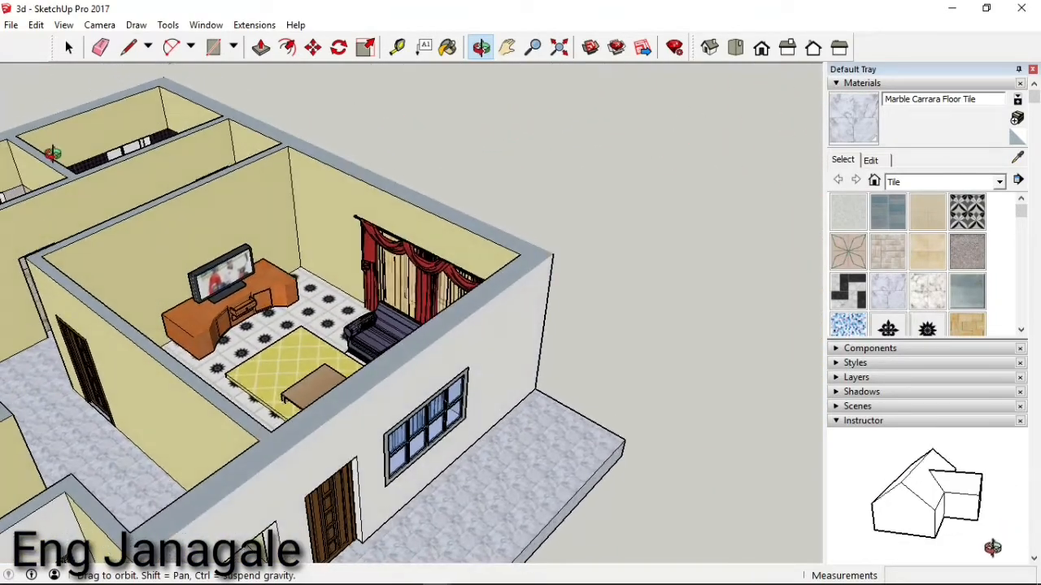
pyautogui.click(11, 25)
pyautogui.click(40, 244)
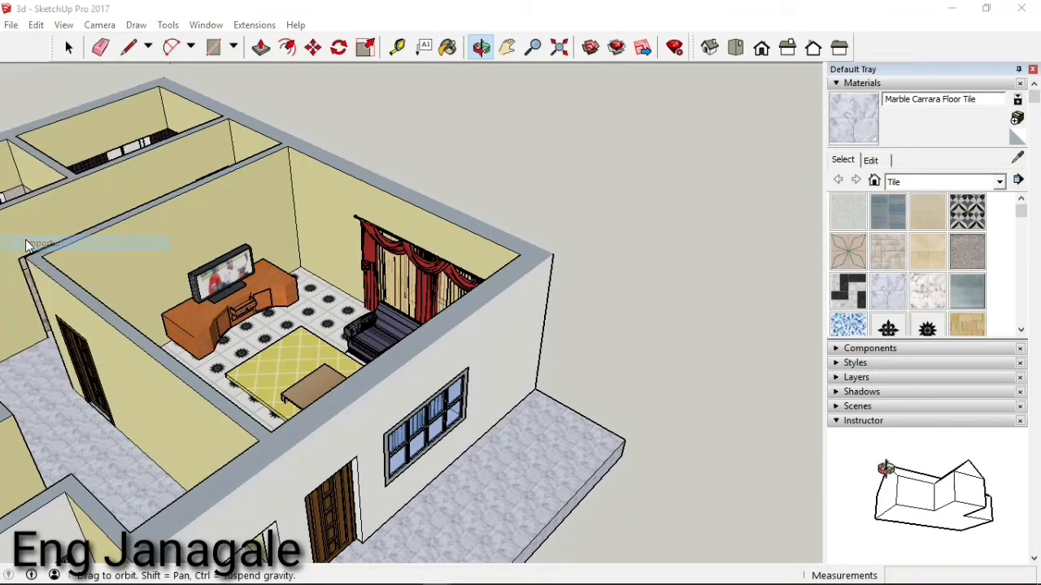
pyautogui.scroll(-5, 561, 297)
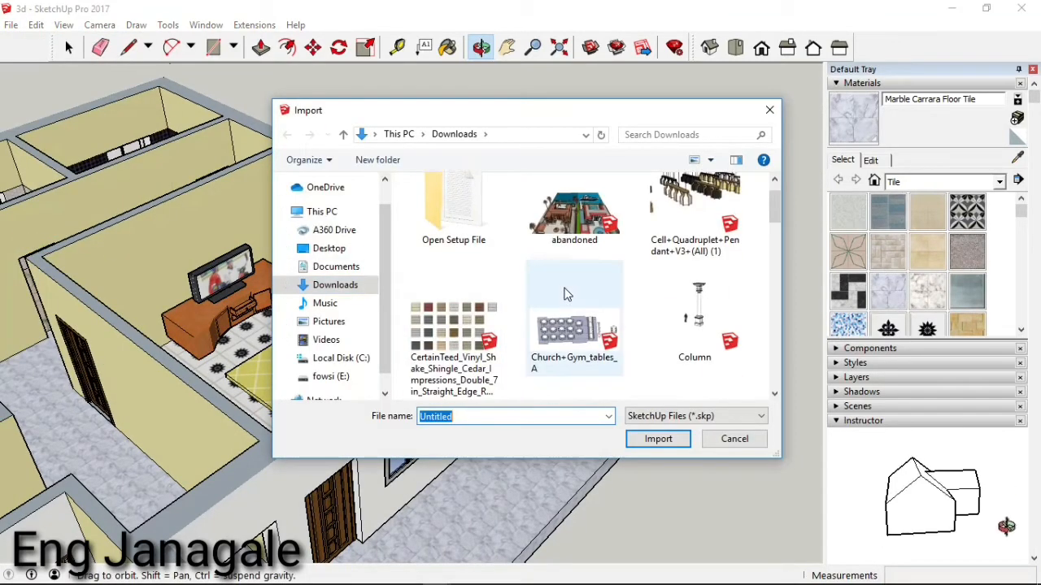
pyautogui.scroll(-3, 560, 298)
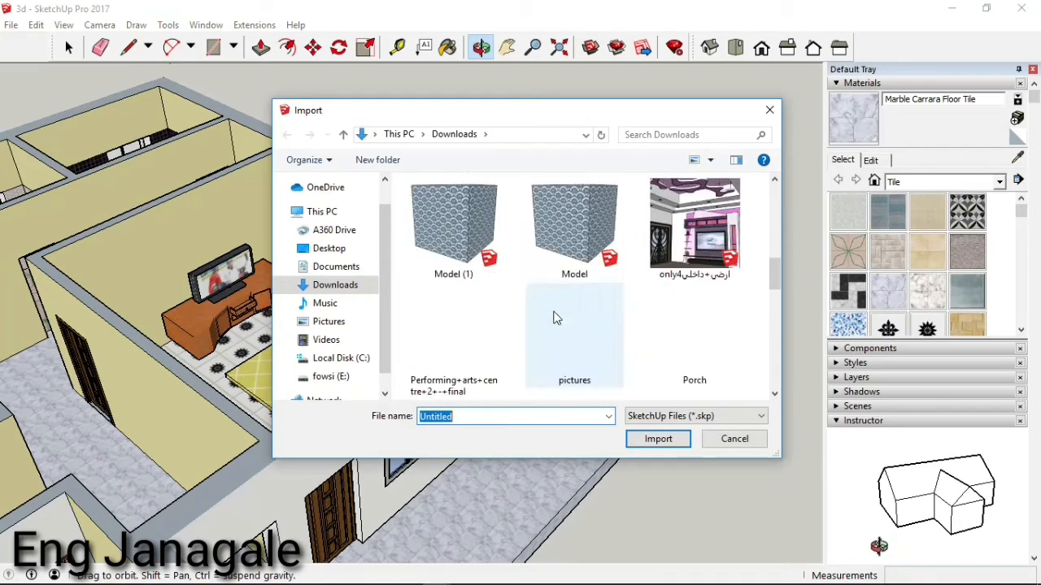
pyautogui.click(553, 265)
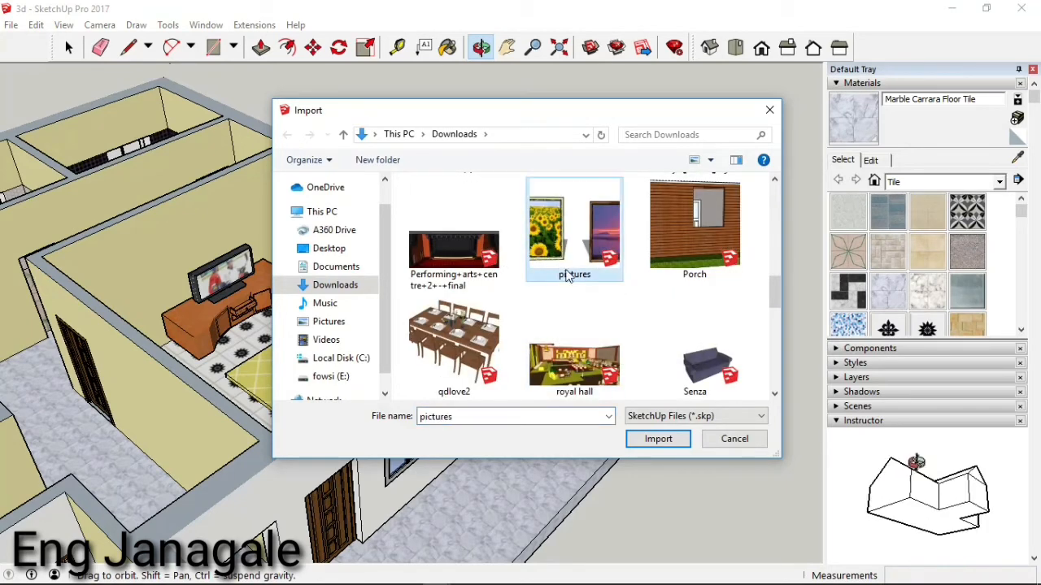
pyautogui.click(658, 439)
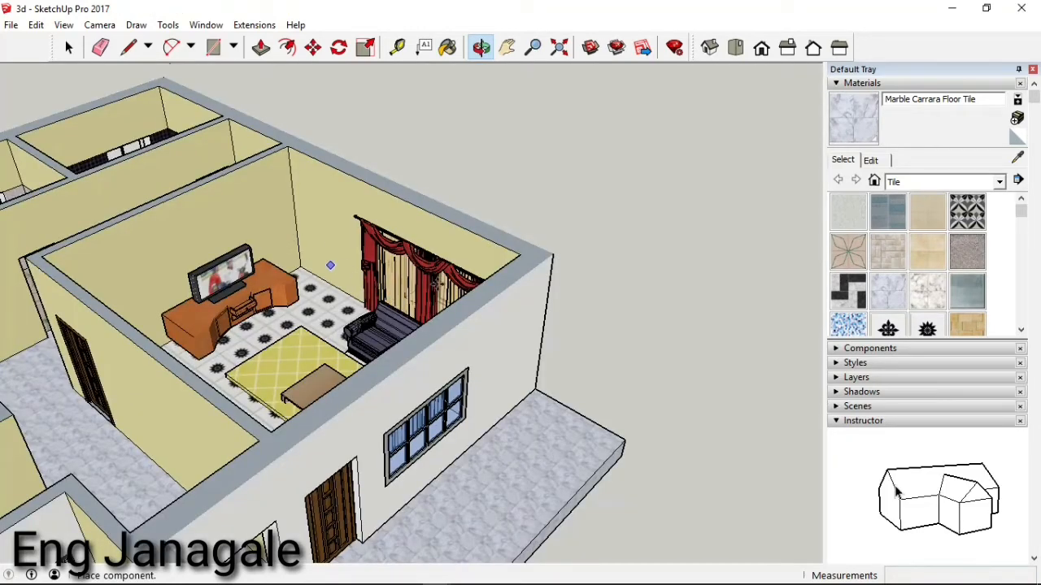
# - Place the pictures on the wall above the TV and scale them by 1.24 along the red axis
pyautogui.scroll(6, 204, 268)
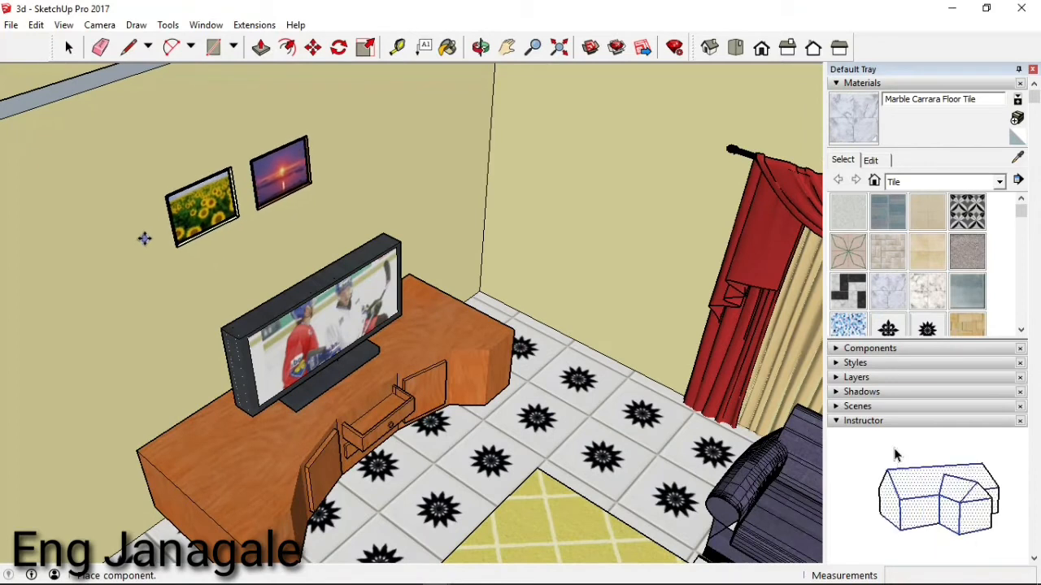
pyautogui.click(294, 301)
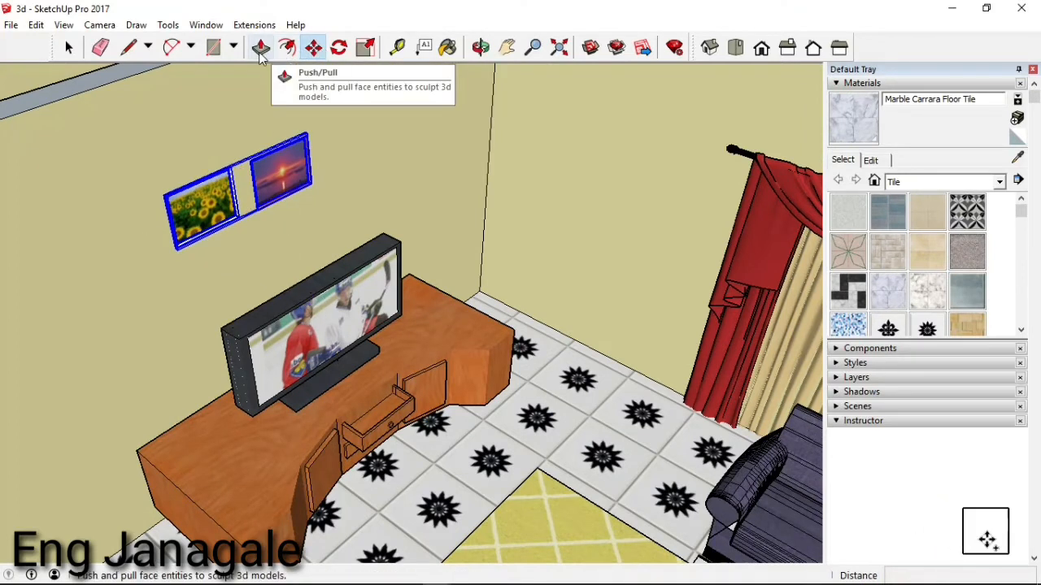
pyautogui.click(217, 52)
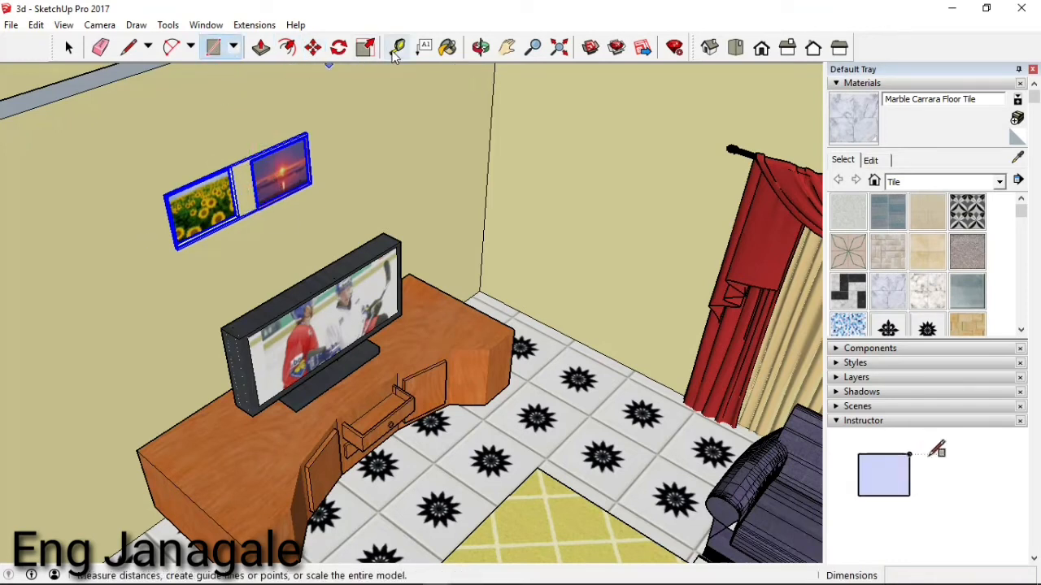
pyautogui.click(365, 47)
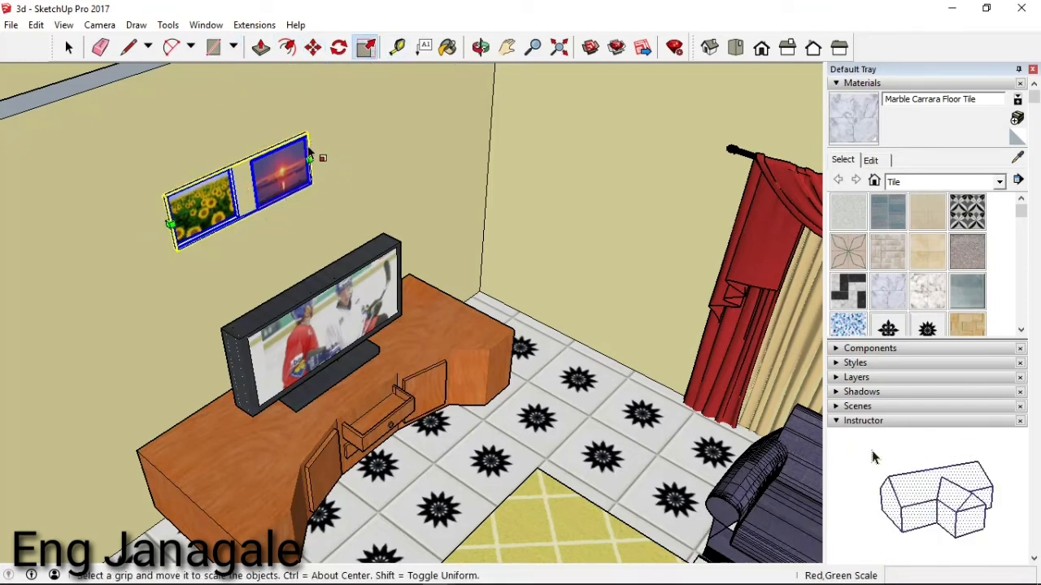
pyautogui.moveTo(313, 155); pyautogui.dragTo(338, 146)
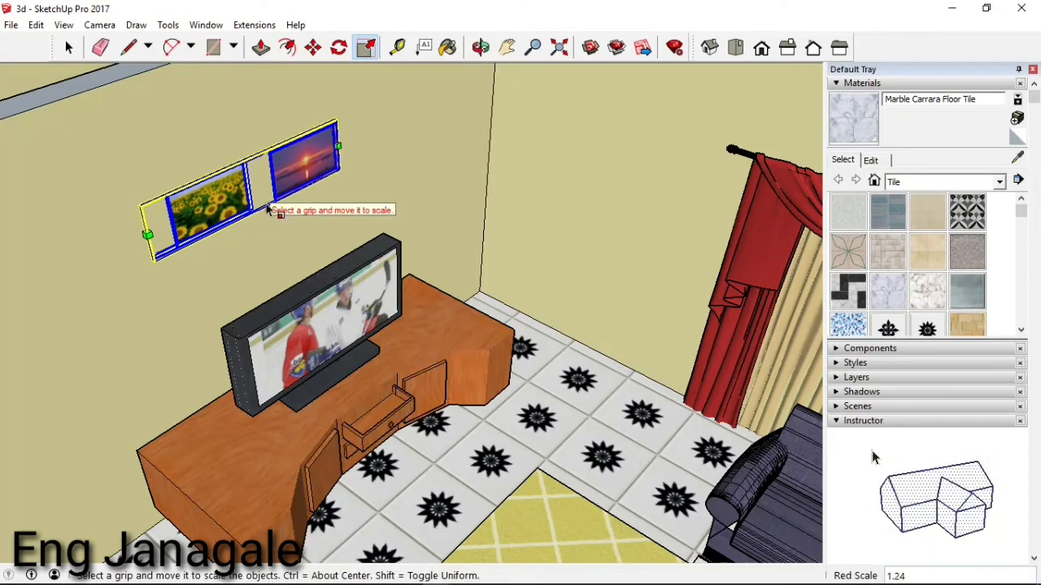
pyautogui.click(269, 228)
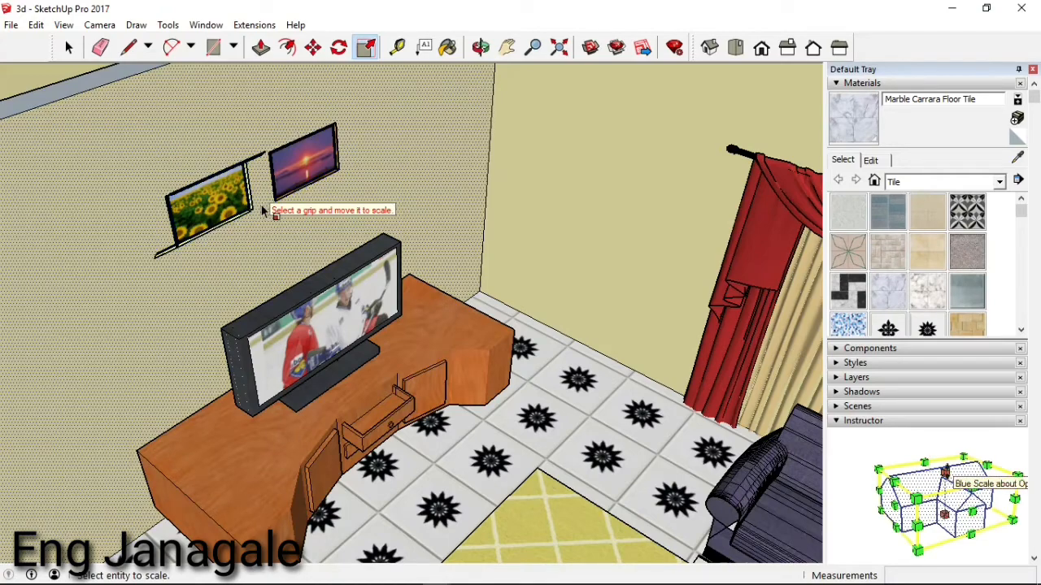
# - Examine the scaled pictures on the TV wall, both up close and within the whole room
pyautogui.scroll(6, 388, 144)
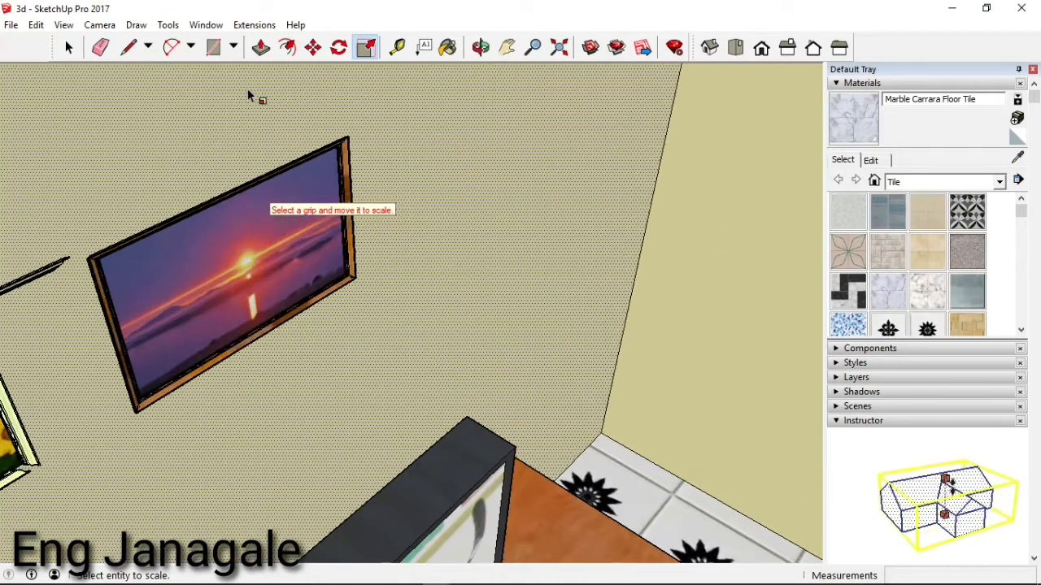
pyautogui.scroll(-6, 488, 203)
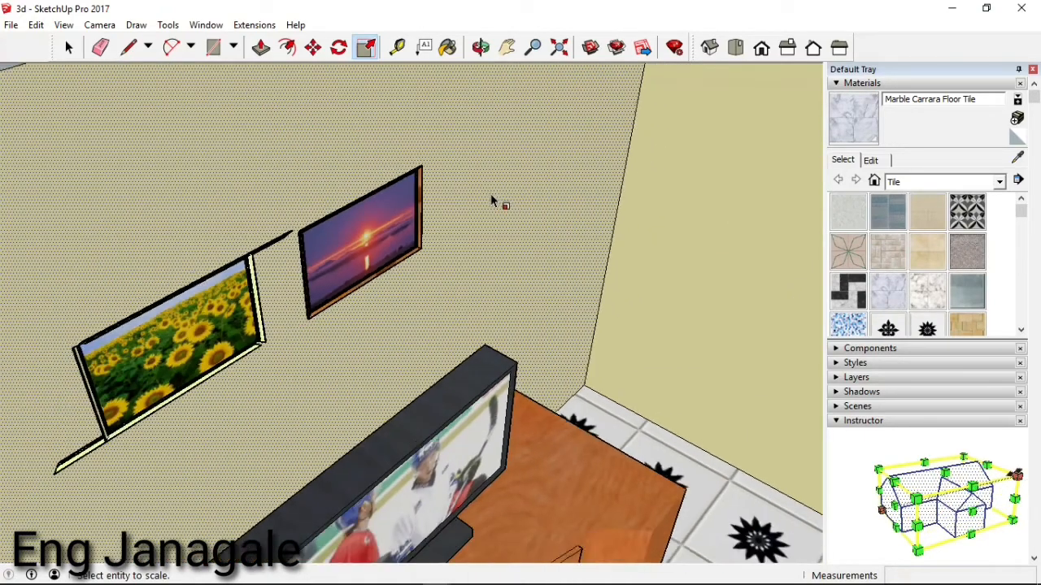
pyautogui.scroll(-2, 480, 216)
pyautogui.click(465, 234)
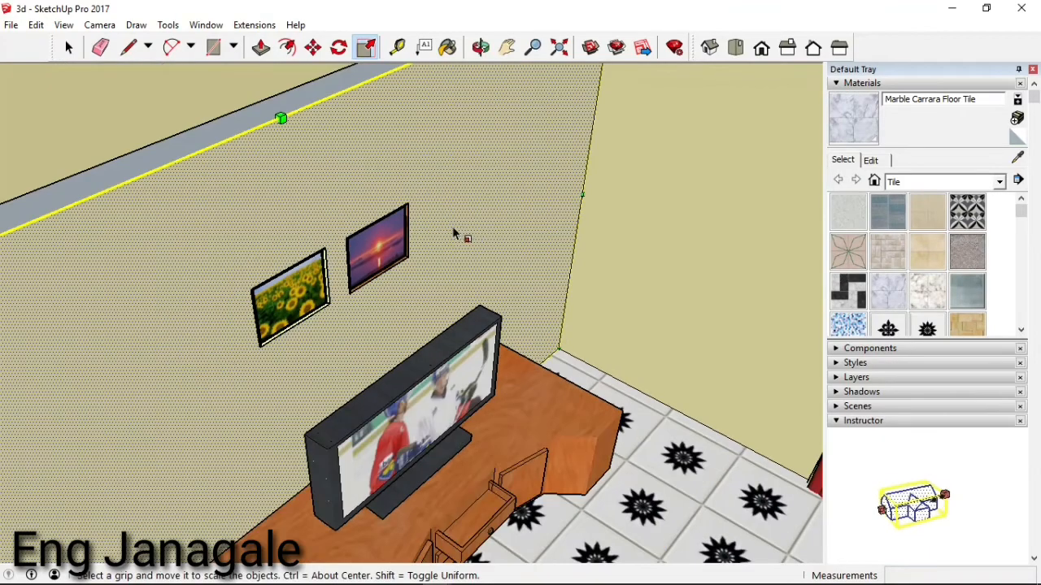
pyautogui.scroll(-8, 500, 285)
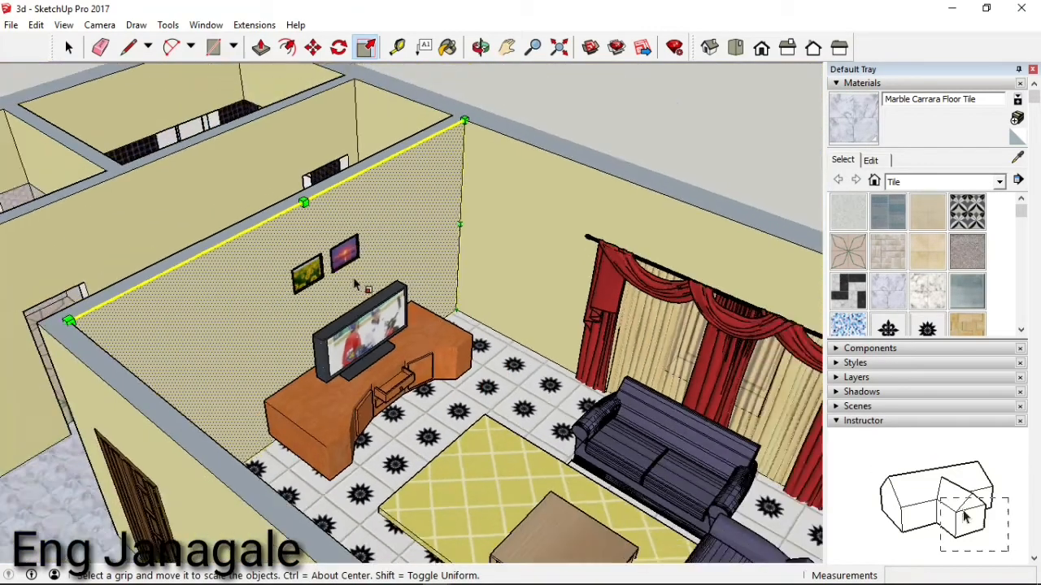
pyautogui.press('Escape')
pyautogui.scroll(-5, 537, 130)
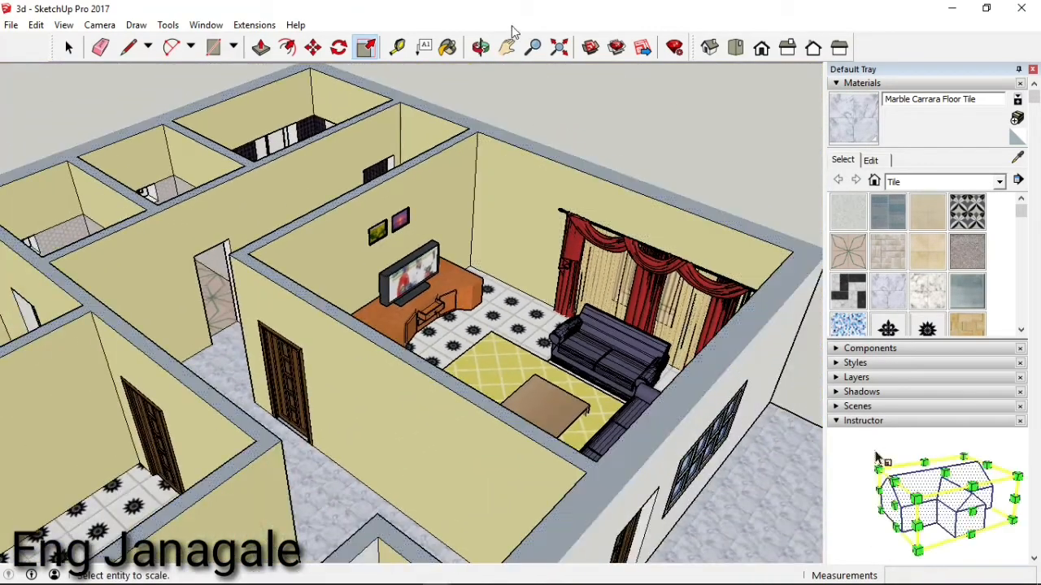
# - Examine the furnished large room from above, including the sofas, both curtains and the TV wall
pyautogui.click(482, 49)
pyautogui.moveTo(483, 247); pyautogui.dragTo(684, 341)
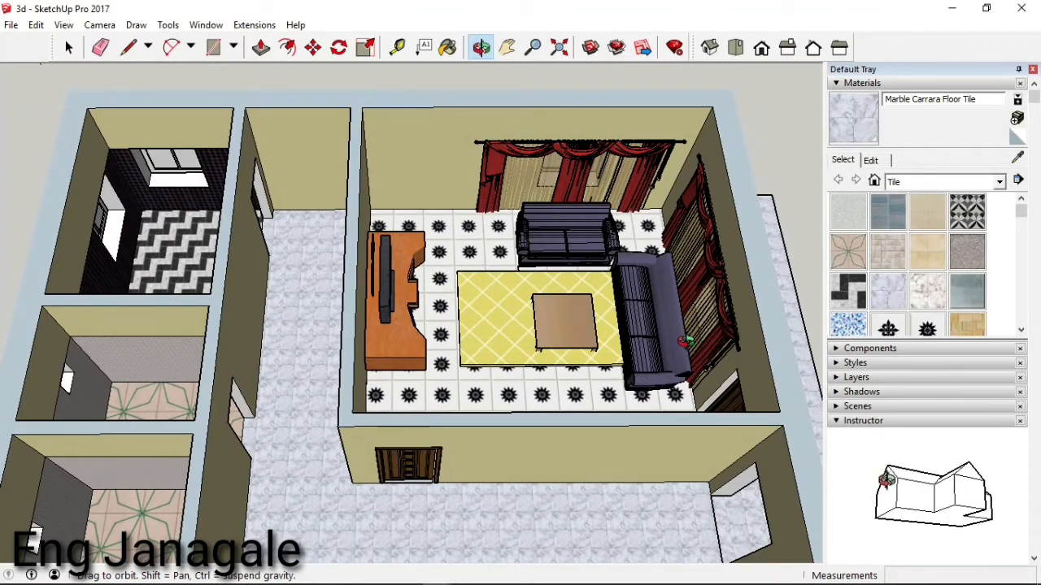
pyautogui.scroll(-4, 465, 372)
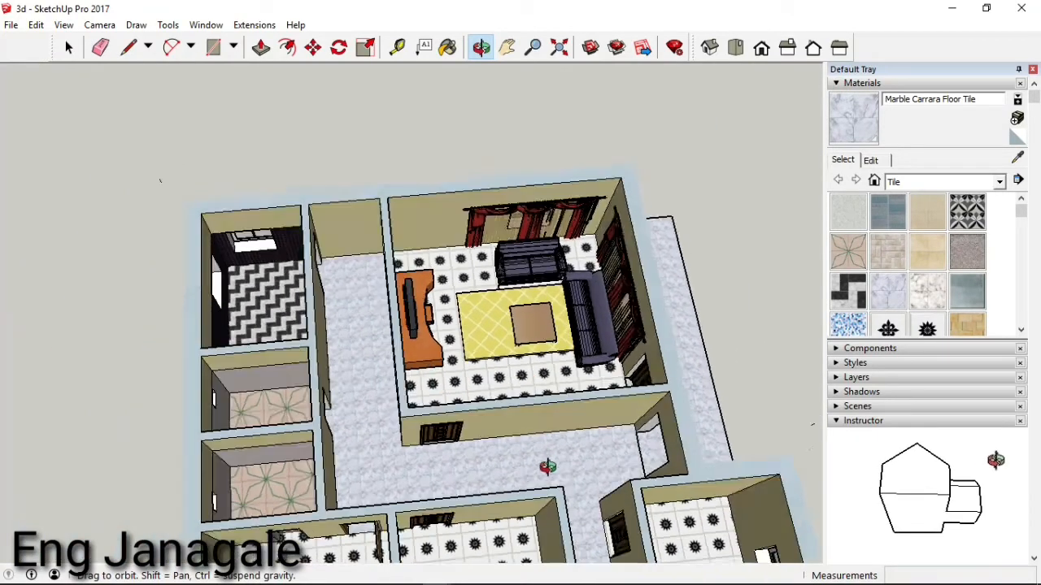
pyautogui.moveTo(547, 467); pyautogui.dragTo(598, 146)
pyautogui.scroll(4, 600, 146)
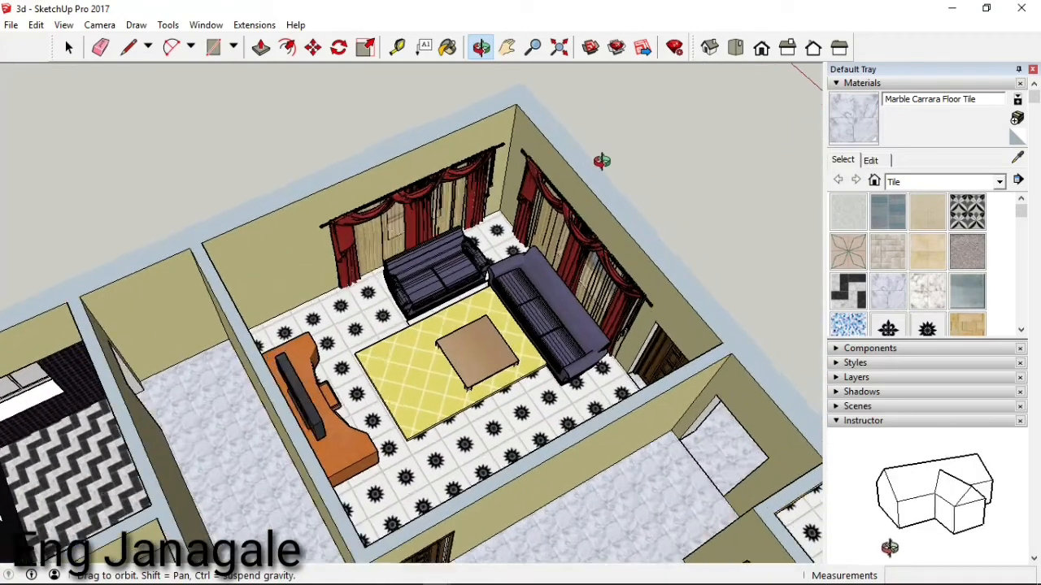
pyautogui.scroll(2, 602, 161)
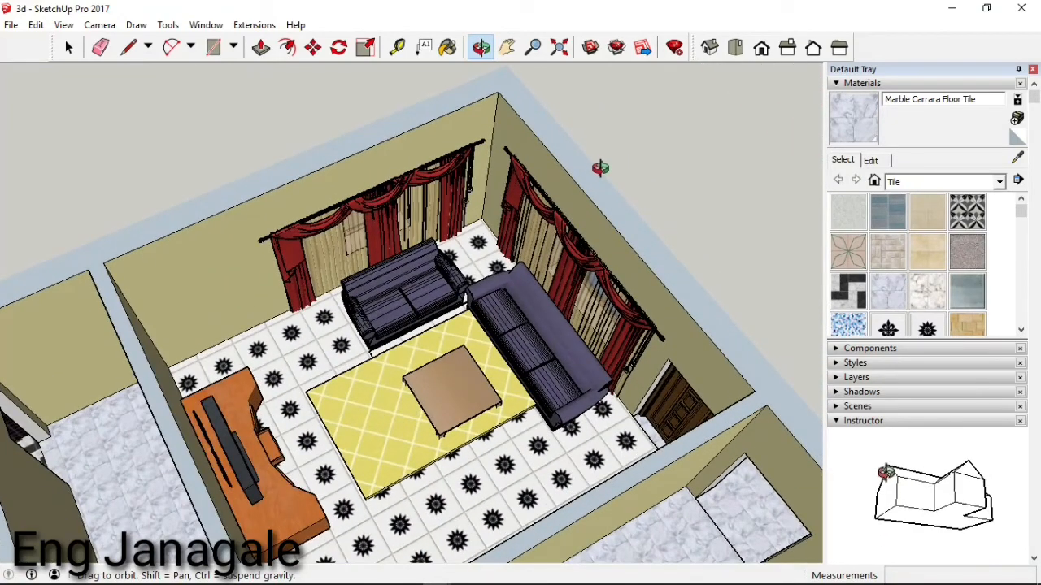
pyautogui.scroll(2, 600, 167)
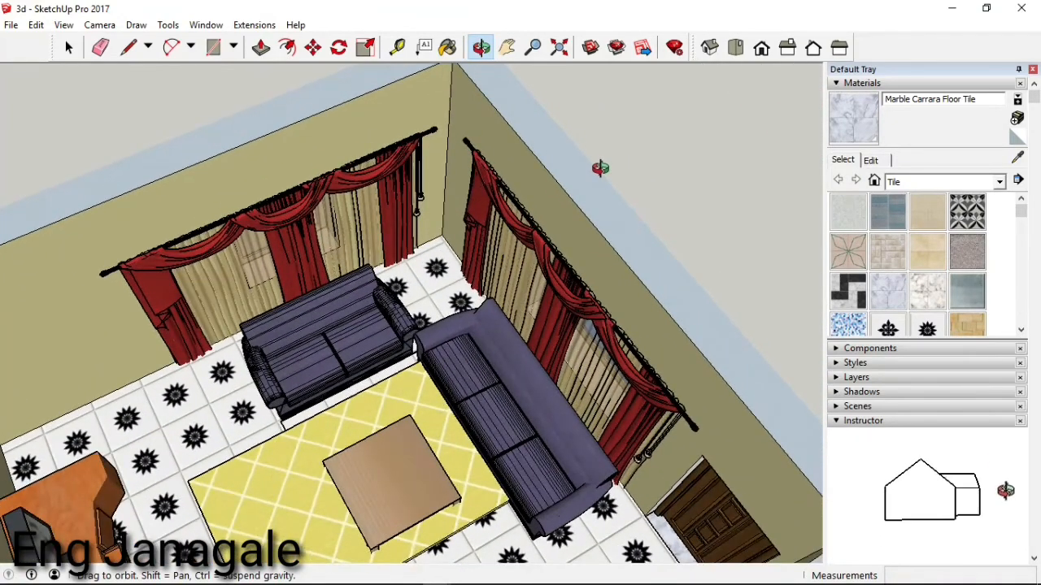
pyautogui.scroll(2, 599, 177)
pyautogui.scroll(-3, 596, 178)
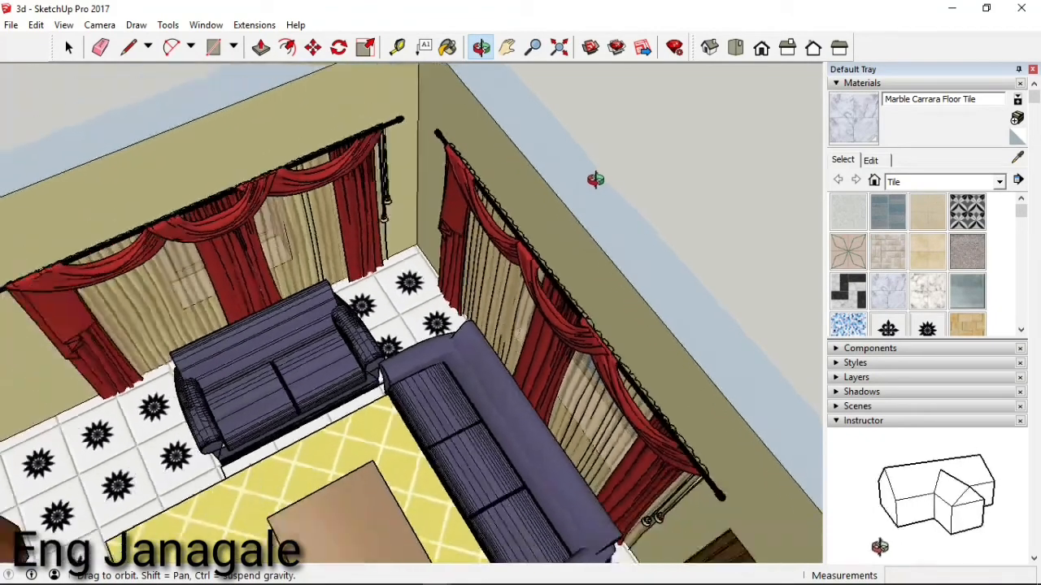
pyautogui.scroll(-3, 456, 208)
pyautogui.scroll(3, 630, 307)
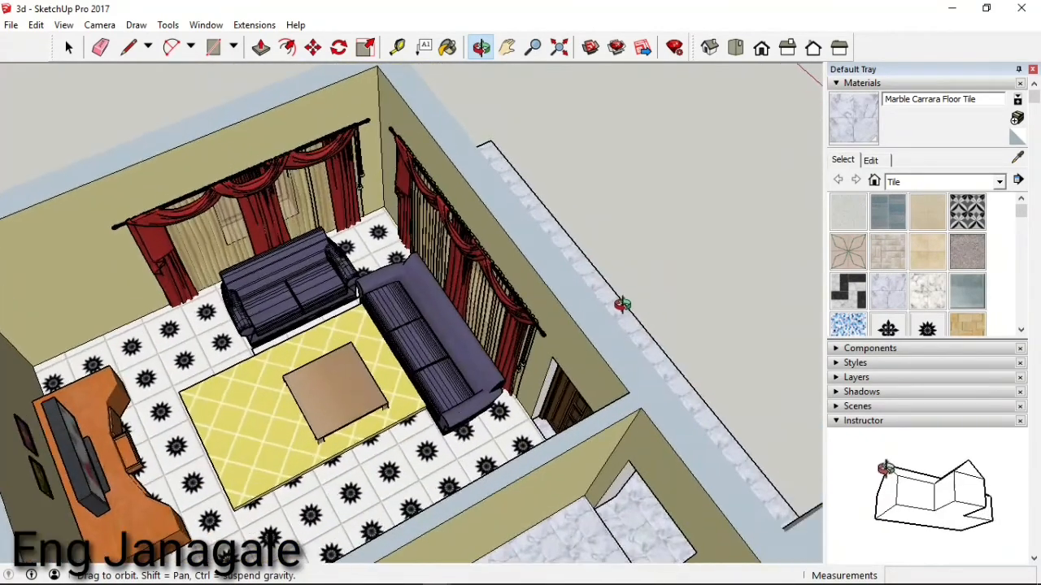
pyautogui.scroll(-2, 618, 302)
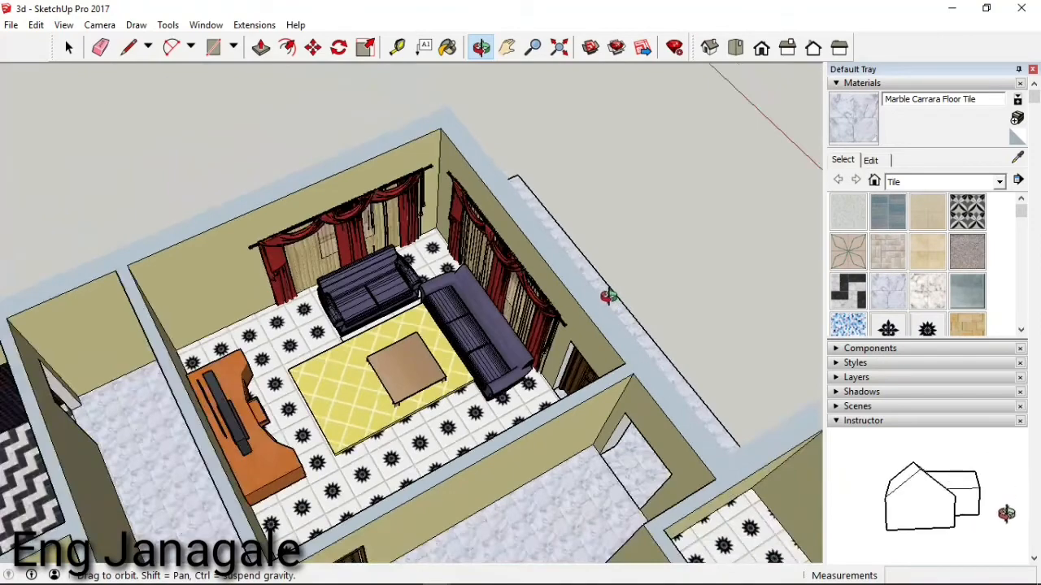
# - Examine the whole house layout from above, especially the unfurnished rooms with the patterned tile floors
pyautogui.scroll(-5, 602, 294)
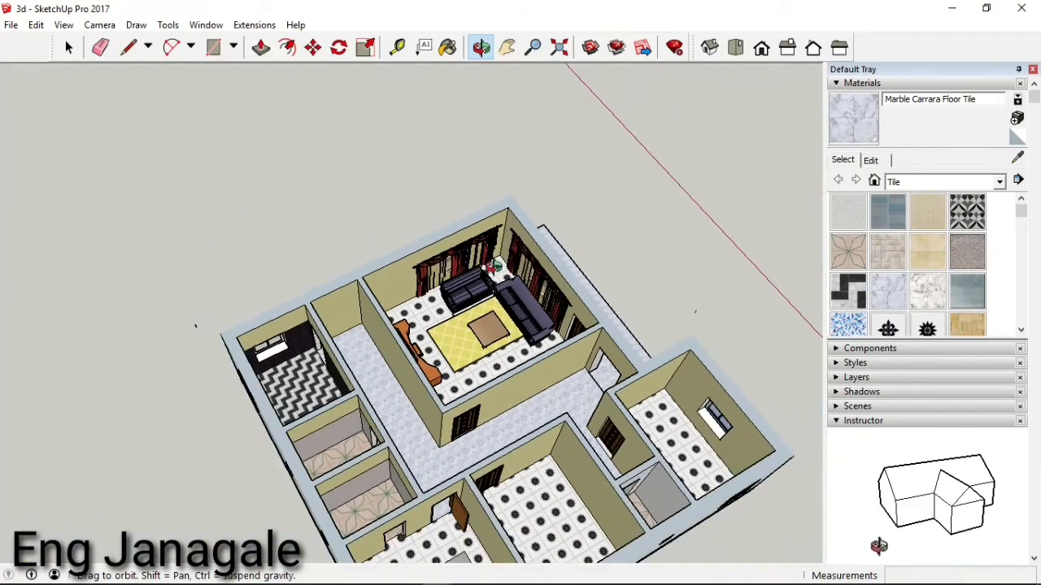
pyautogui.scroll(-3, 495, 266)
pyautogui.scroll(5, 538, 409)
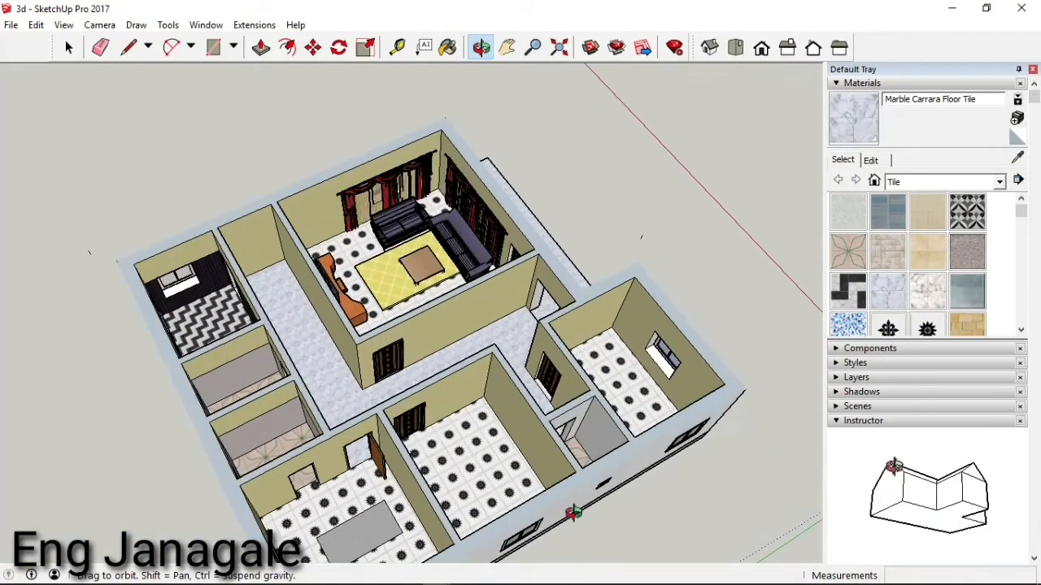
pyautogui.scroll(3, 533, 514)
pyautogui.scroll(-5, 284, 331)
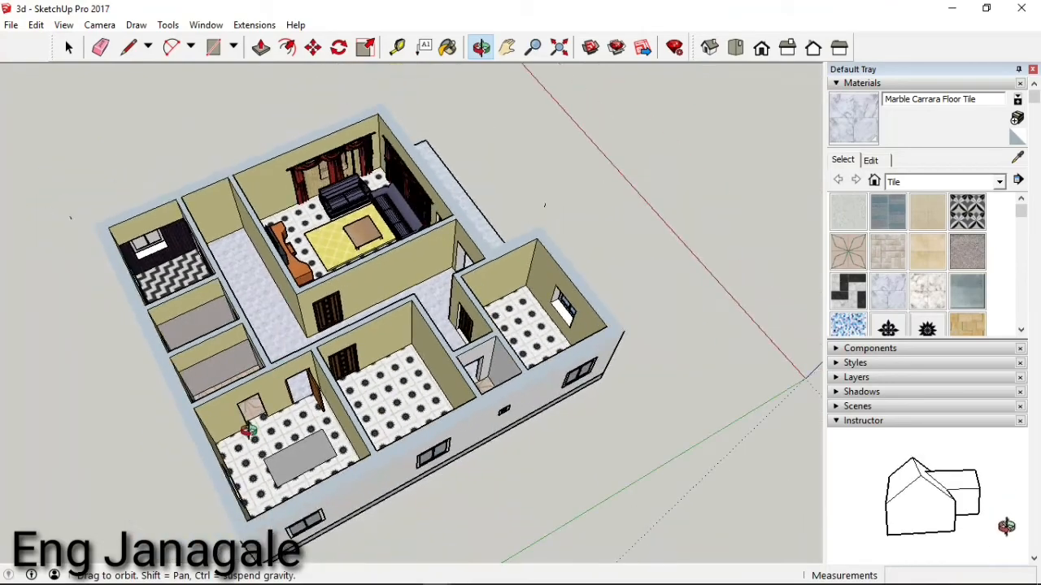
pyautogui.scroll(6, 251, 431)
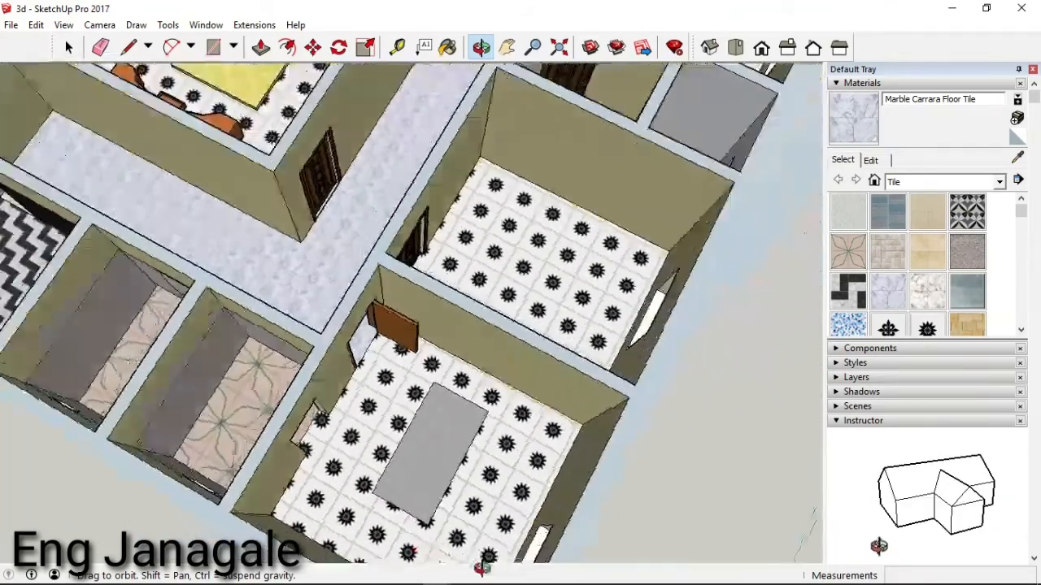
pyautogui.moveTo(482, 568); pyautogui.dragTo(720, 527)
pyautogui.moveTo(621, 464); pyautogui.dragTo(569, 341)
# - Look through the SketchUp files in the Downloads folder for a model to import, without importing any
pyautogui.click(11, 25)
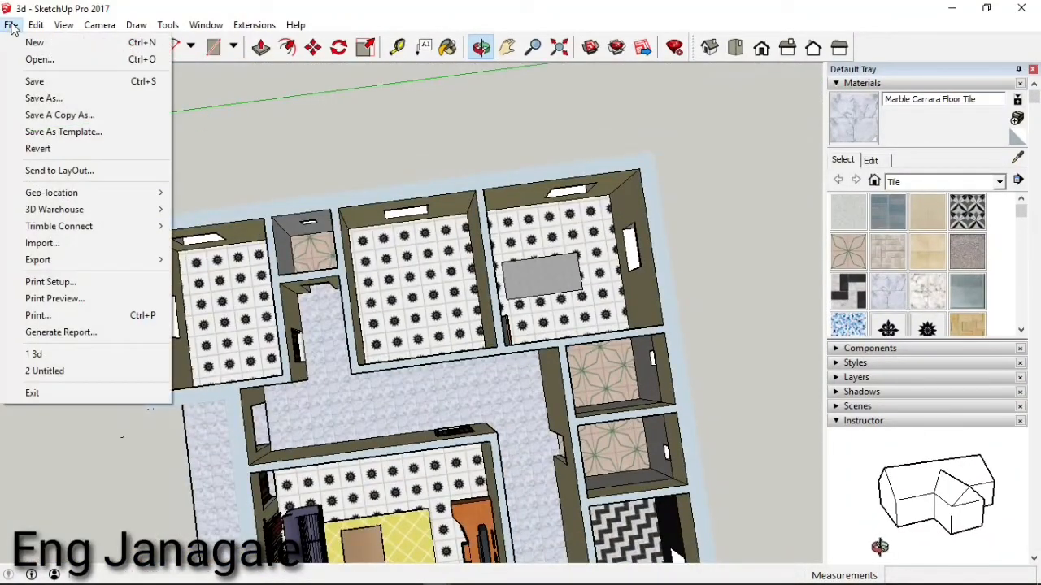
pyautogui.click(76, 247)
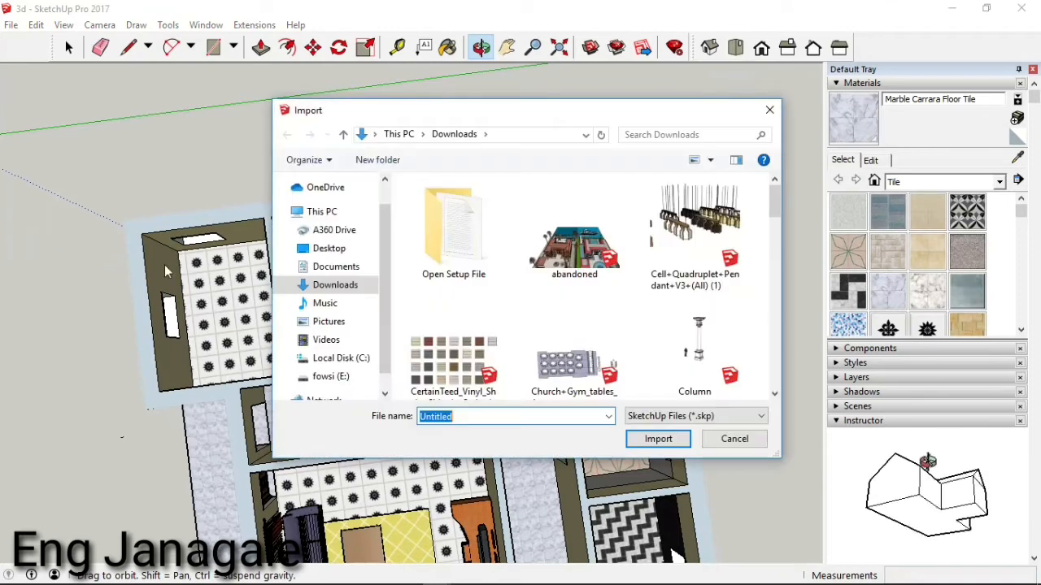
pyautogui.scroll(-4, 482, 319)
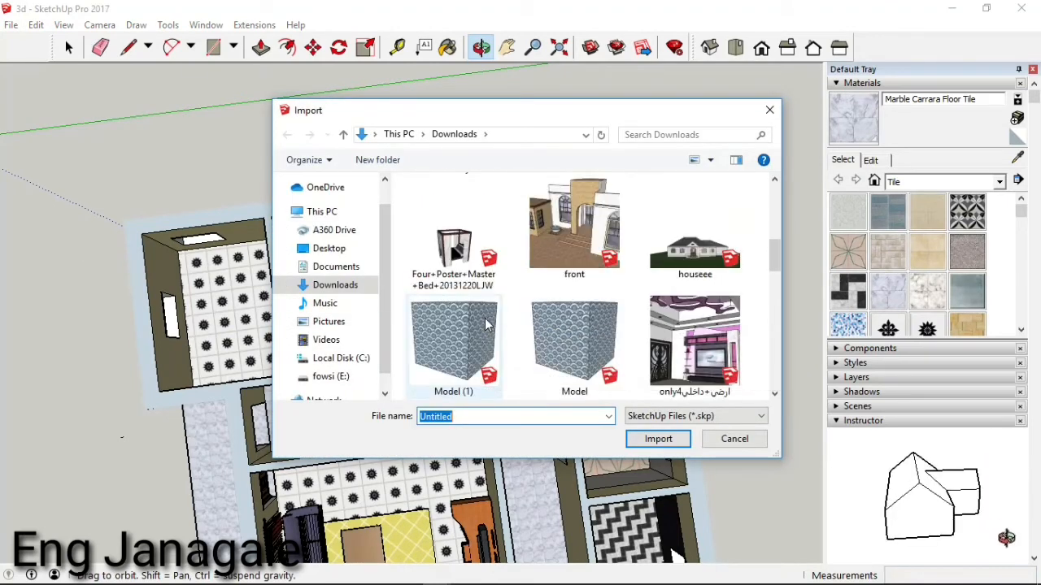
pyautogui.scroll(-5, 486, 325)
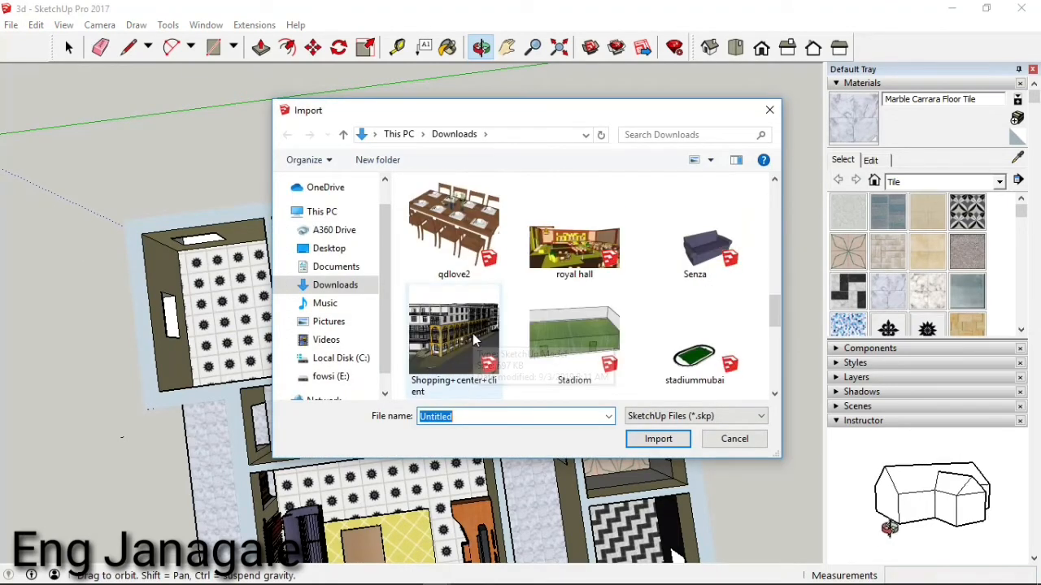
pyautogui.scroll(-3, 479, 337)
pyautogui.scroll(-1, 491, 336)
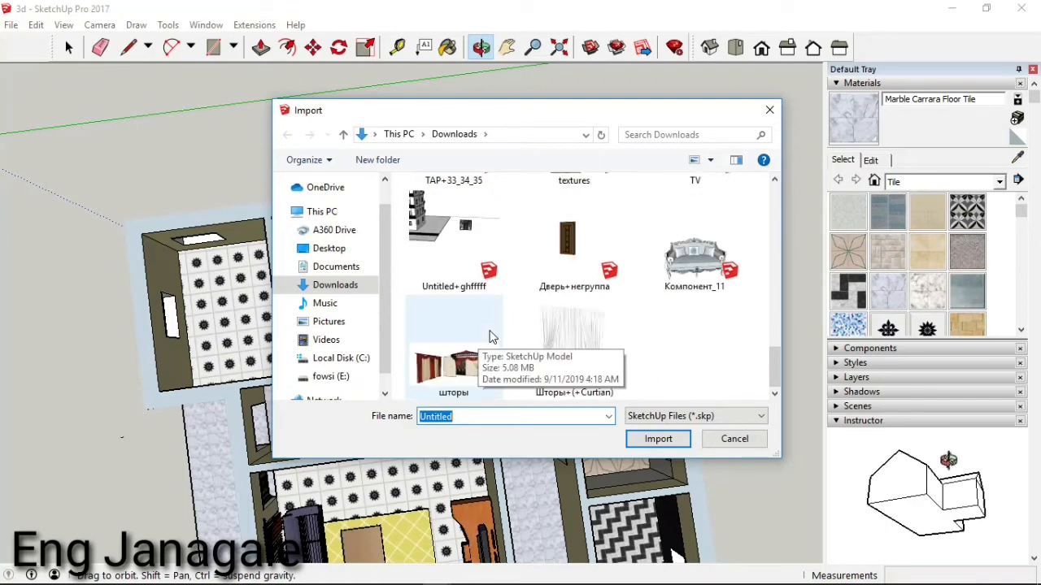
pyautogui.click(768, 112)
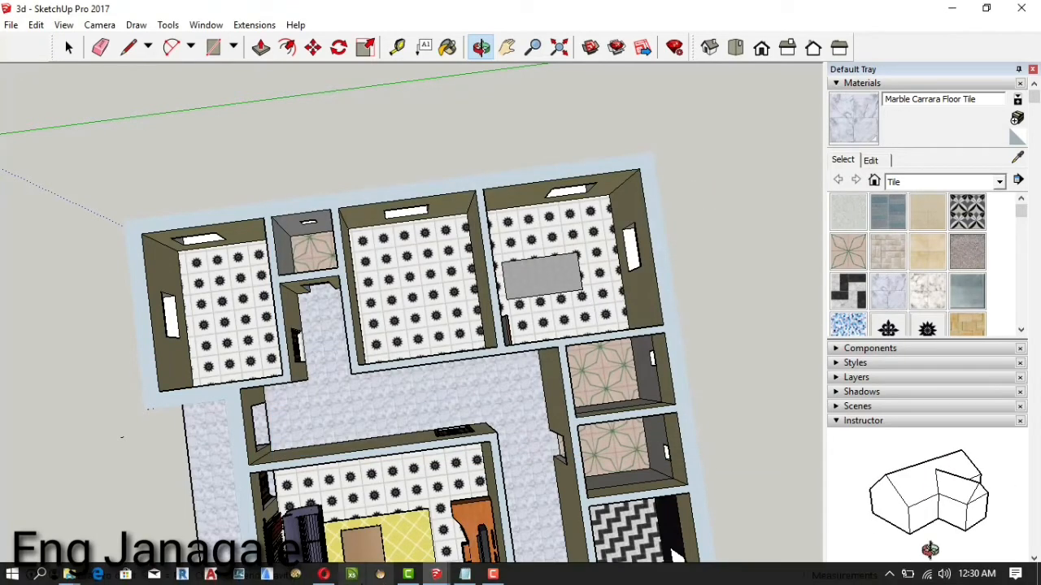
# - Switch to 3D Warehouse in the Opera browser and search the models for "bed"
pyautogui.click(324, 575)
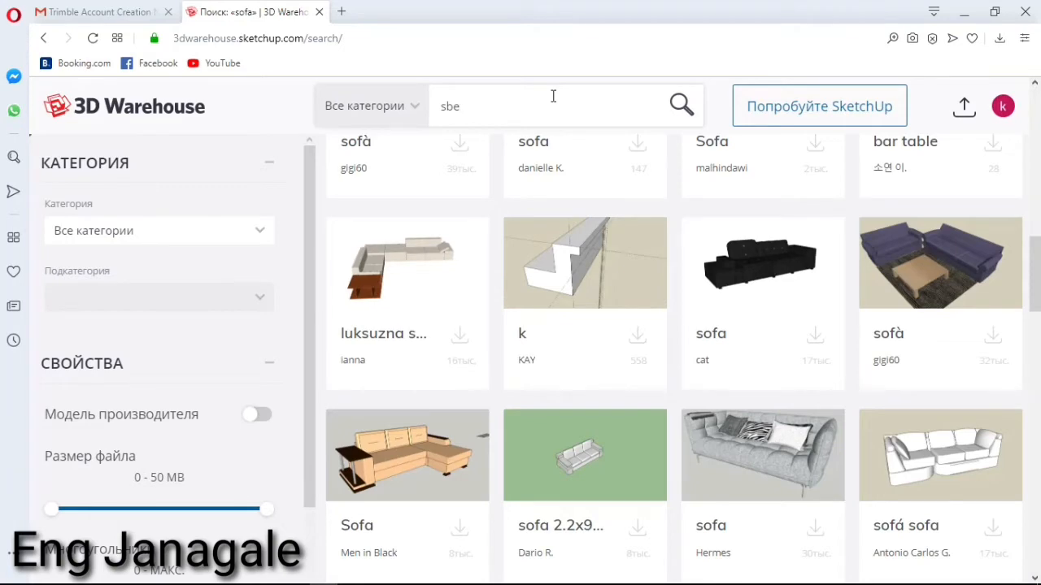
pyautogui.press('BackSpace')
pyautogui.press('BackSpace')
pyautogui.press('BackSpace')
pyautogui.write('bed')
pyautogui.press('Return')
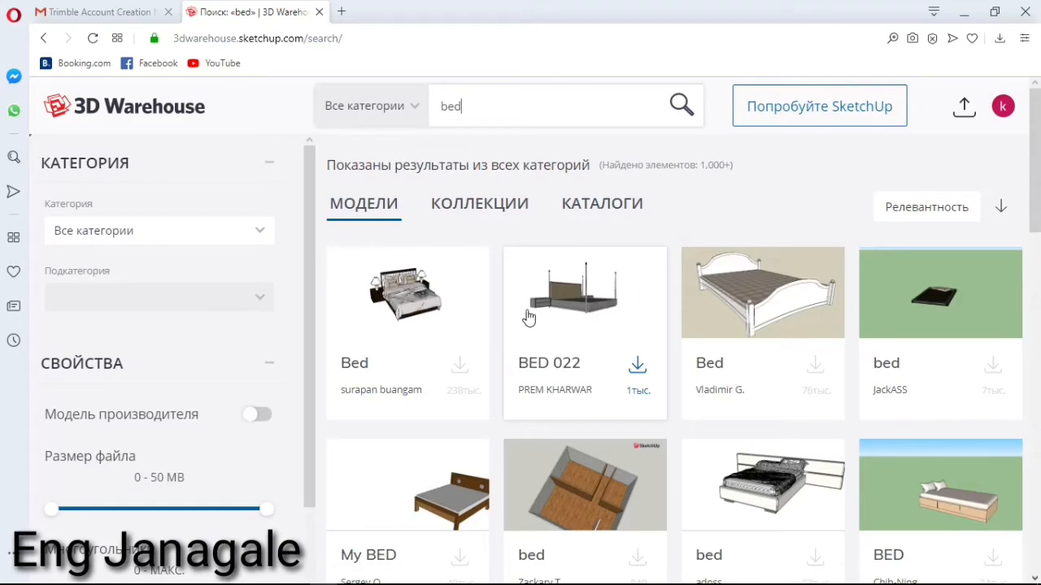
# - Download the "Bed" model with two nightstands and lamps from the search results as a SketchUp 2017 model
pyautogui.click(404, 309)
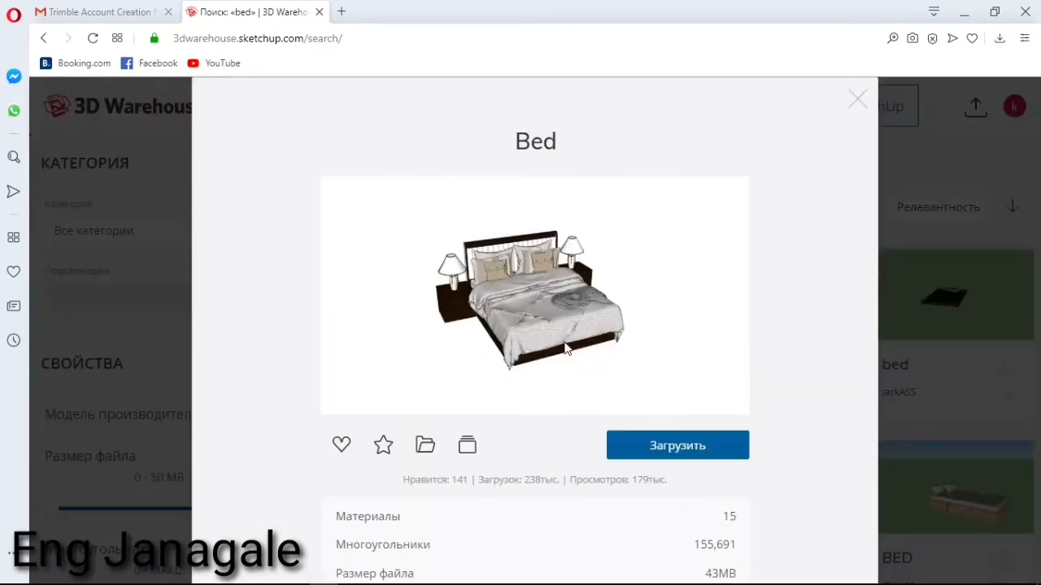
pyautogui.click(662, 447)
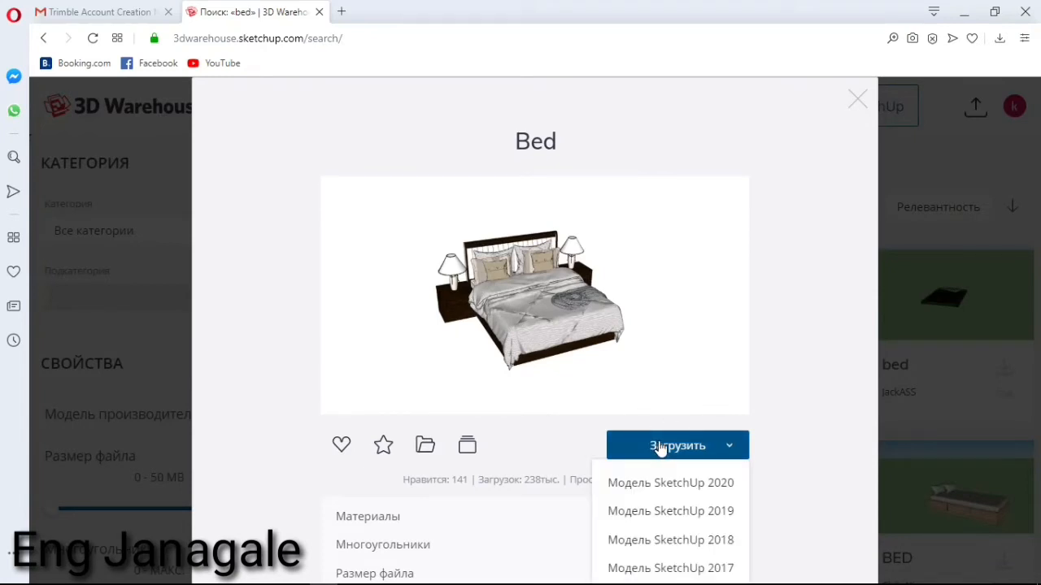
pyautogui.click(634, 569)
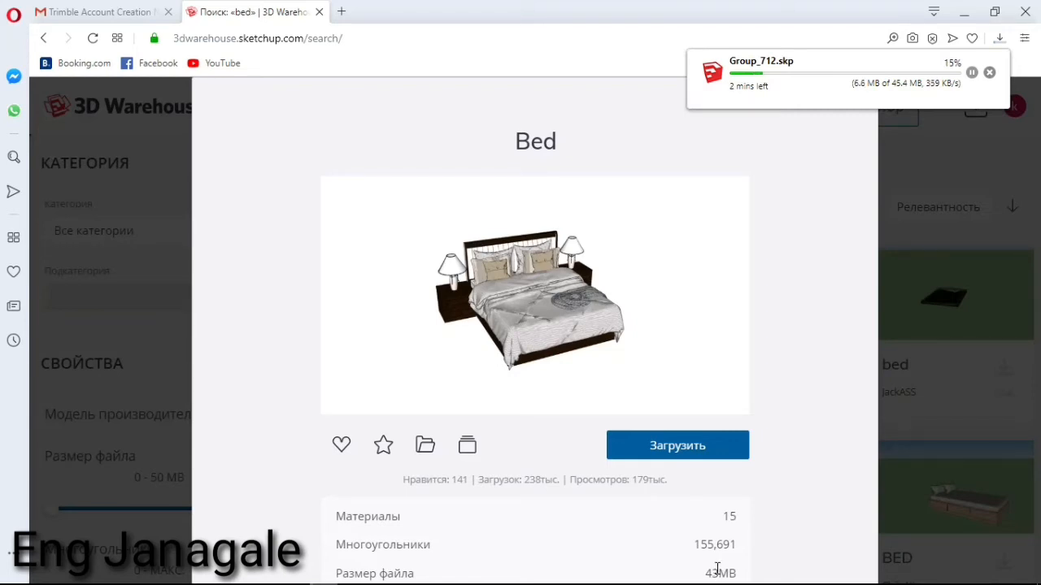
pyautogui.moveTo(155, 582)
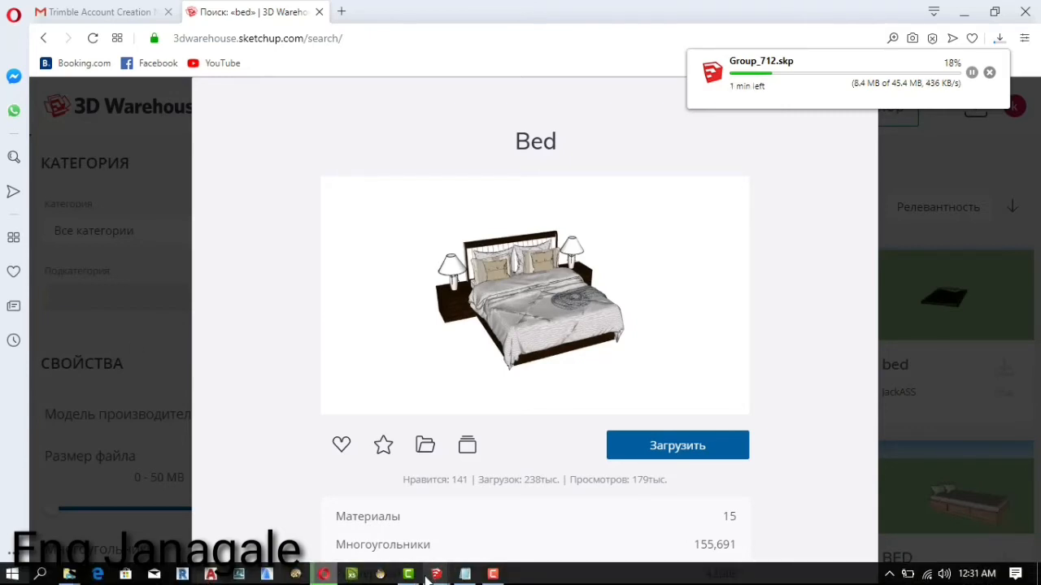
# - Switch back to the house model in SketchUp and examine the room layout from above
pyautogui.moveTo(436, 574)
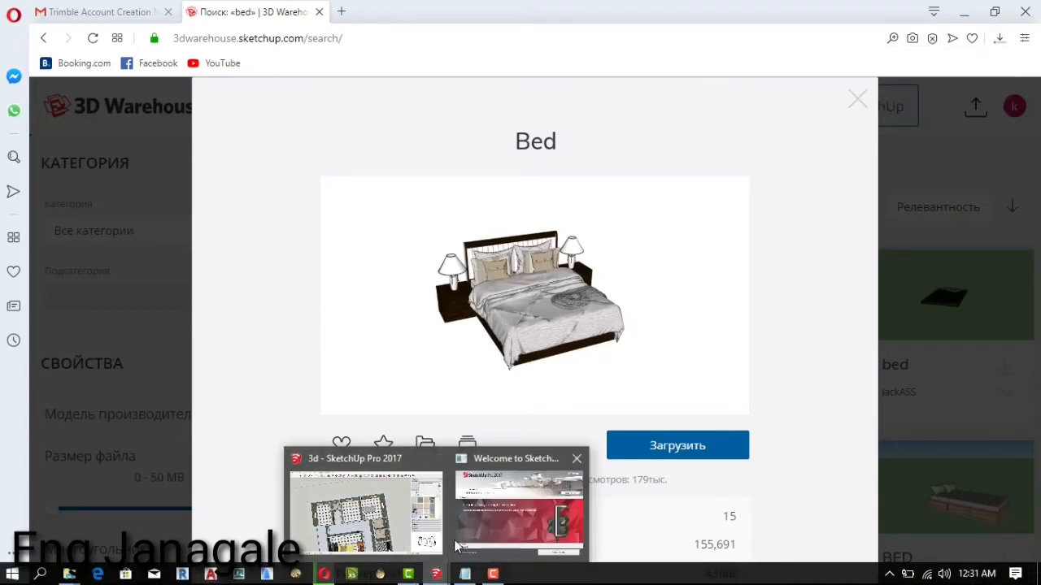
pyautogui.click(398, 521)
pyautogui.scroll(-3, 327, 289)
pyautogui.scroll(3, 292, 394)
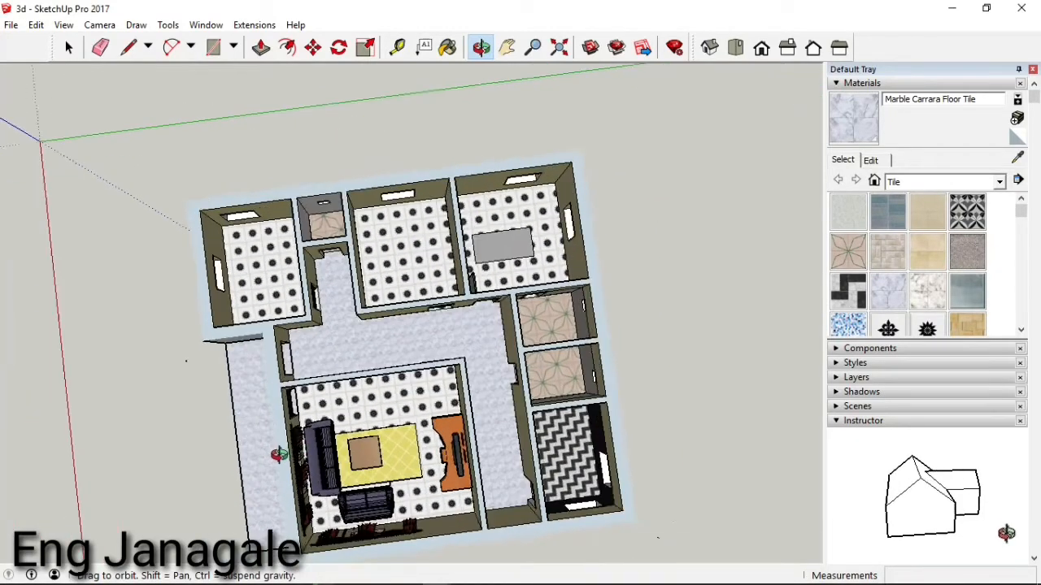
pyautogui.scroll(-4, 254, 310)
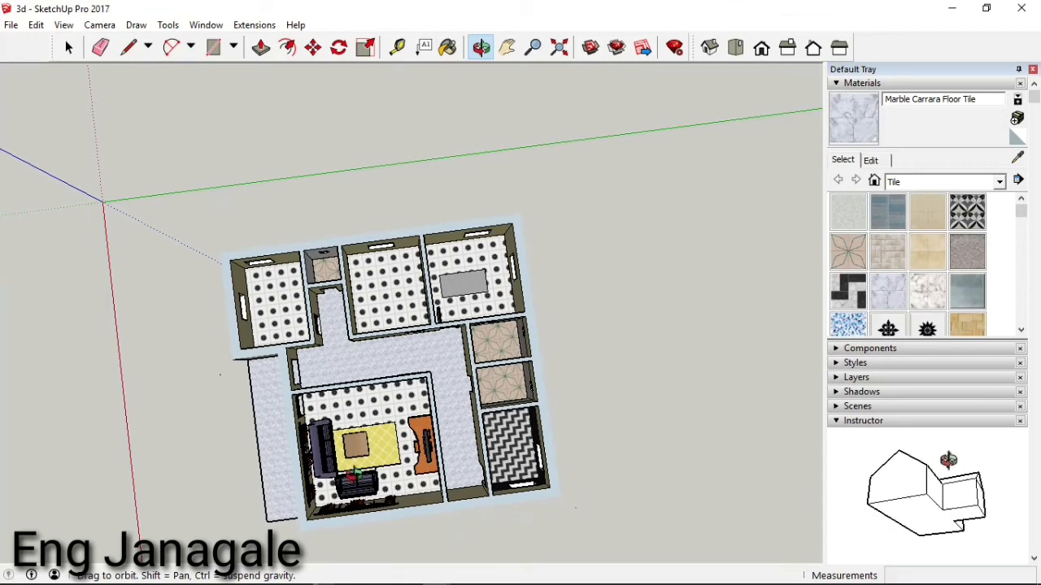
pyautogui.scroll(3, 355, 476)
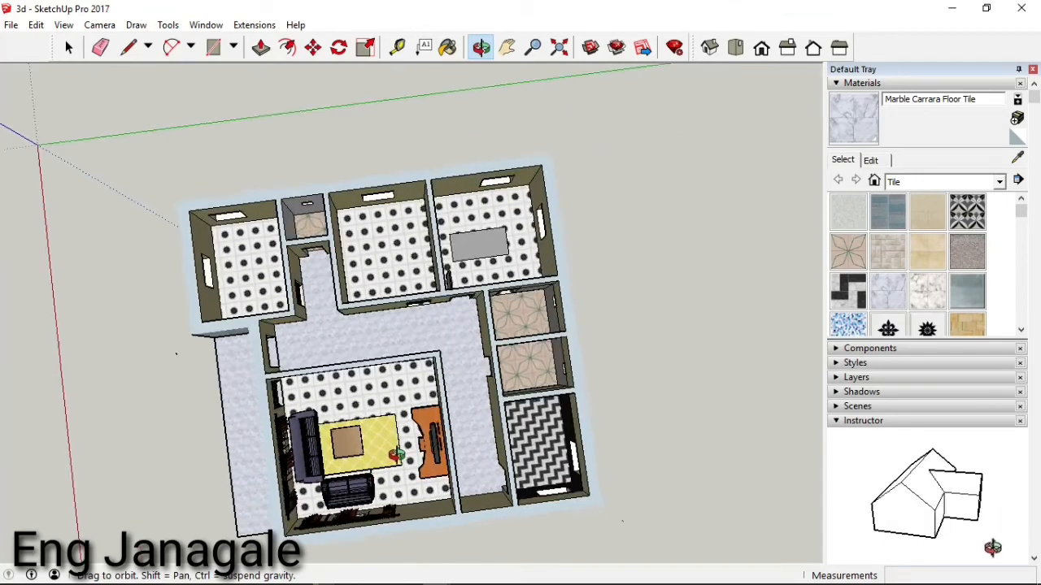
pyautogui.scroll(-4, 407, 407)
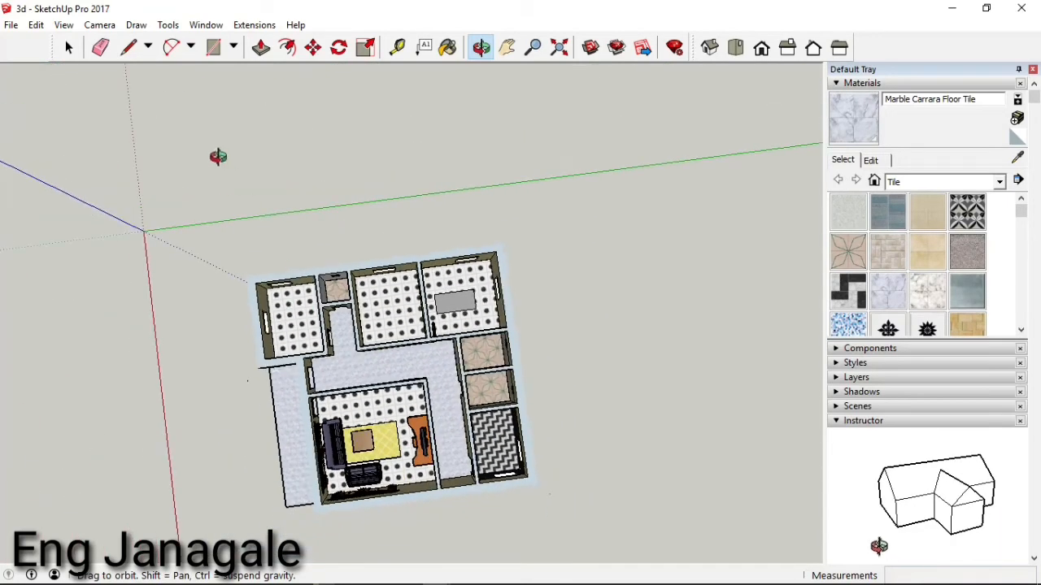
# - Import the qdlove2 dining table model from the Downloads folder and place it on the empty ground beside the house
pyautogui.click(11, 25)
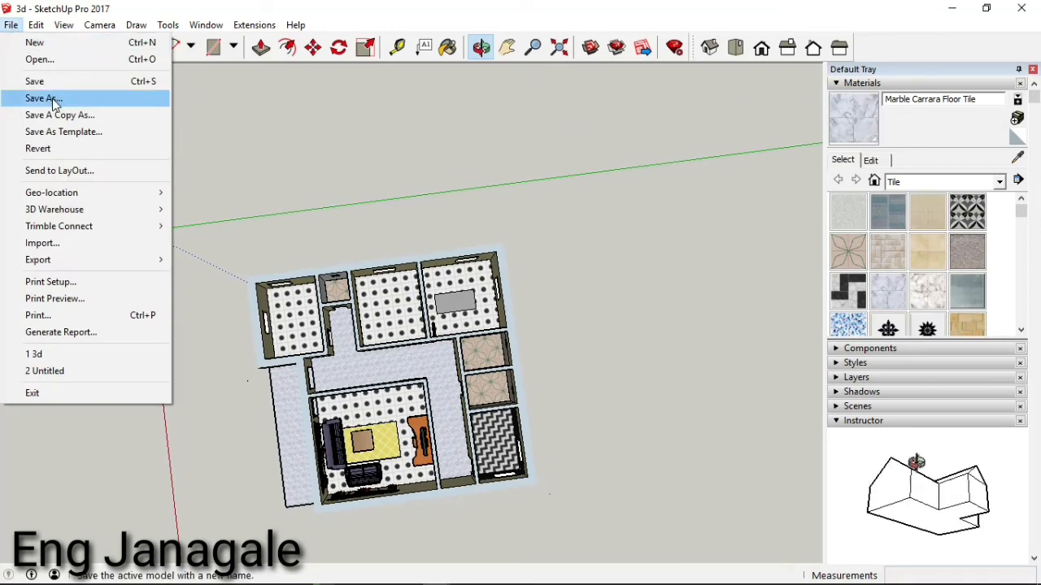
pyautogui.click(37, 246)
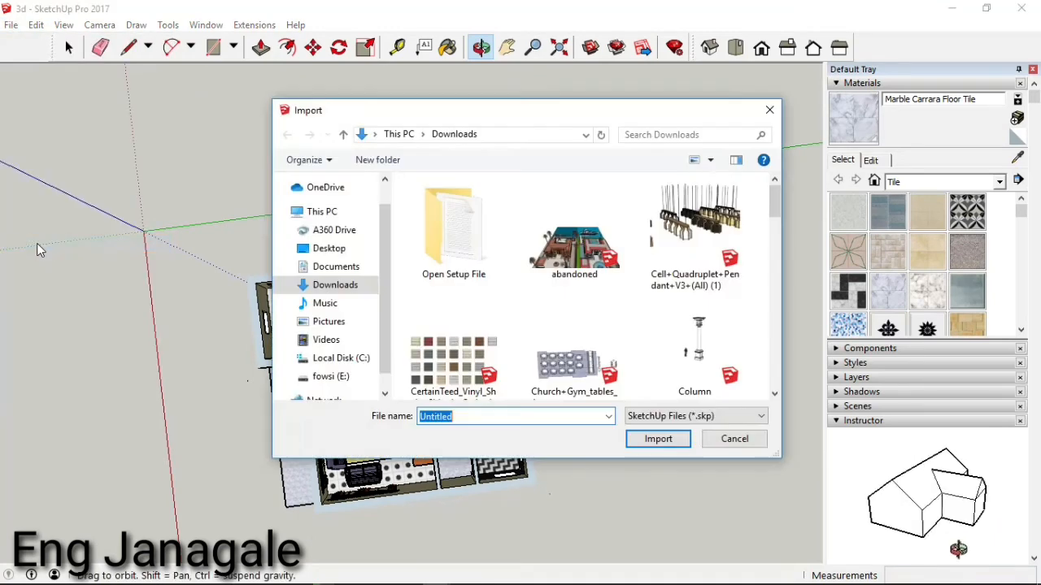
pyautogui.scroll(-2, 621, 376)
pyautogui.scroll(-5, 621, 376)
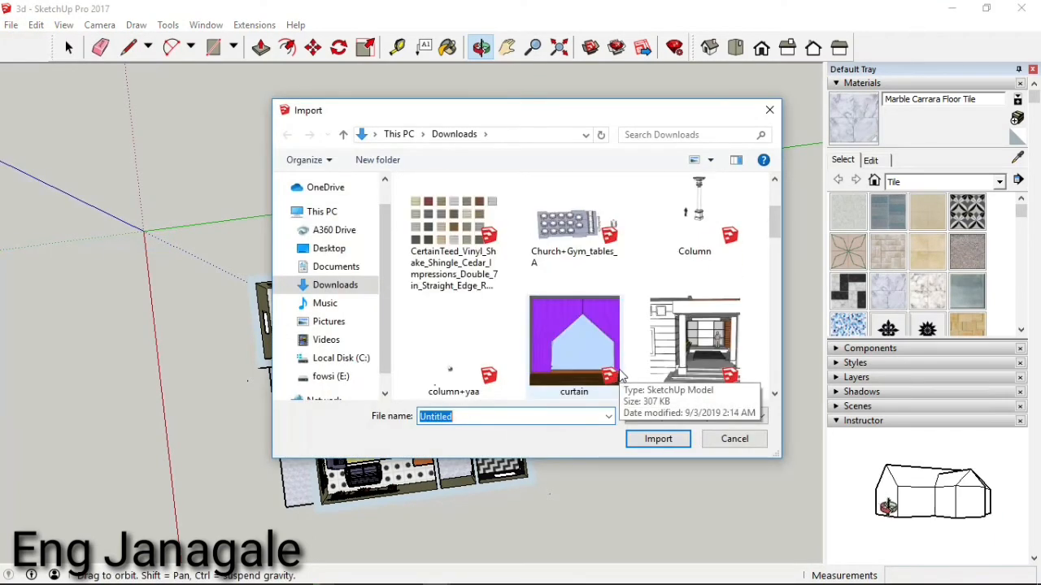
pyautogui.scroll(-2, 615, 375)
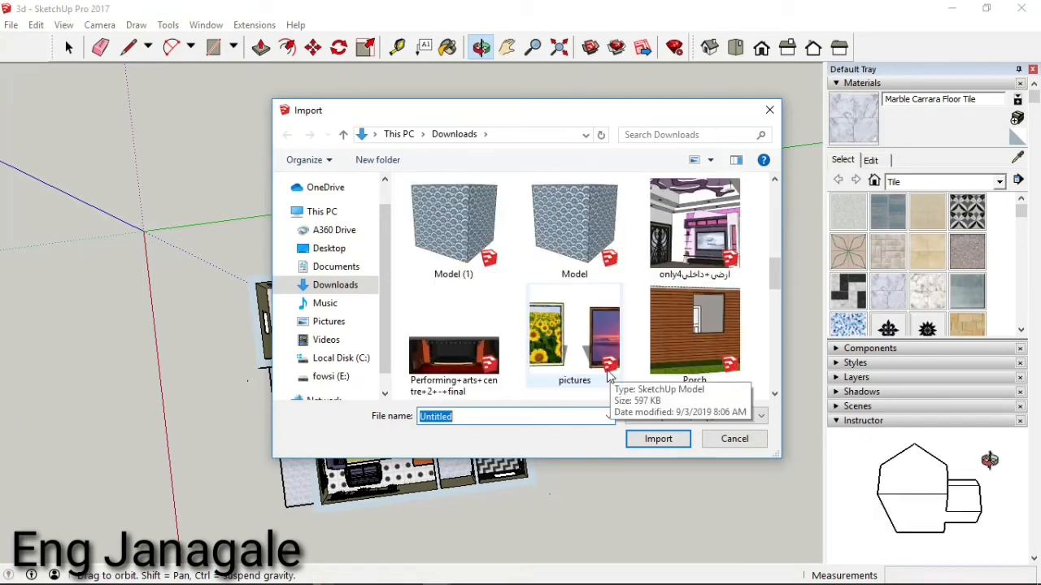
pyautogui.scroll(-2, 609, 375)
pyautogui.click(453, 341)
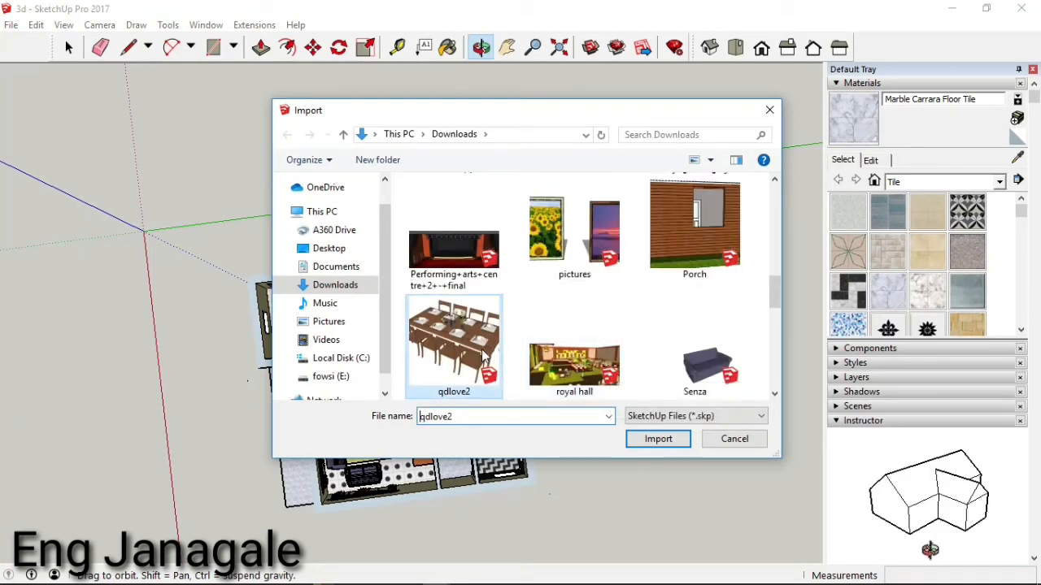
pyautogui.click(658, 439)
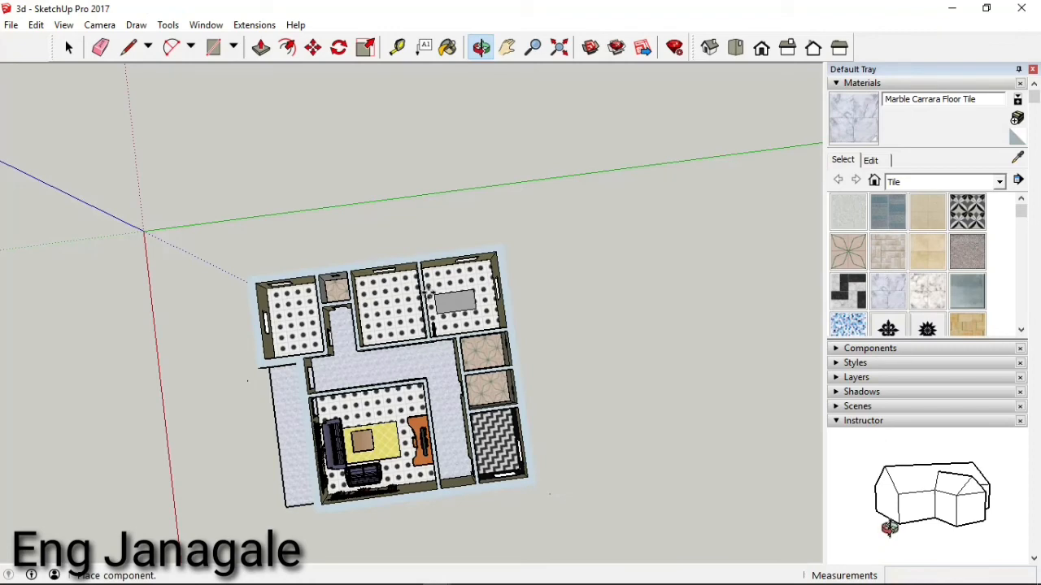
pyautogui.click(655, 331)
pyautogui.scroll(-1, 704, 339)
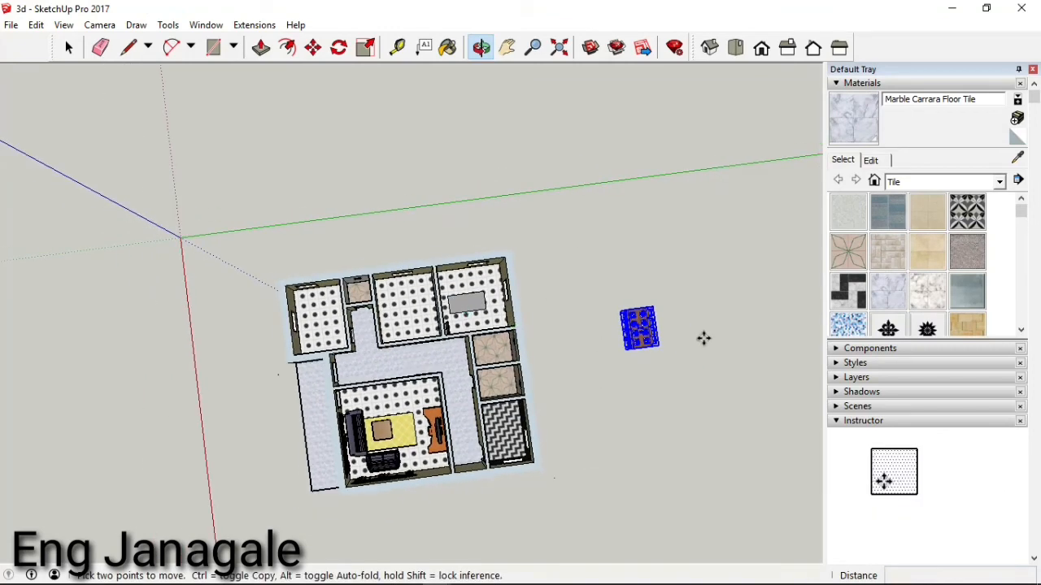
# - Move the dining table set about 14 m into the empty tiled room next to the one with the grey rug
pyautogui.scroll(5, 653, 331)
pyautogui.moveTo(648, 332); pyautogui.dragTo(642, 333, button='middle')
pyautogui.press('m')
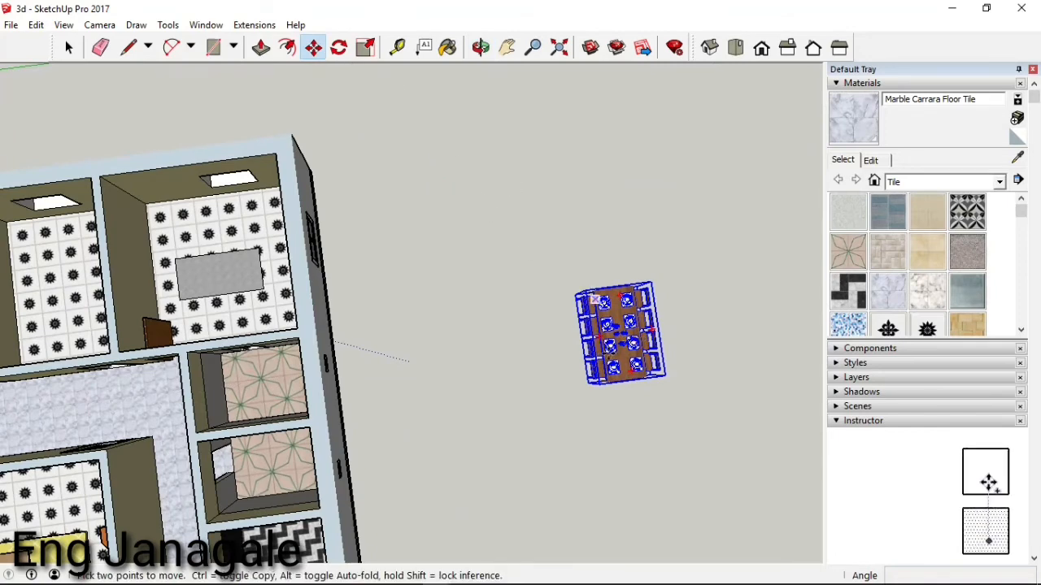
pyautogui.click(609, 348)
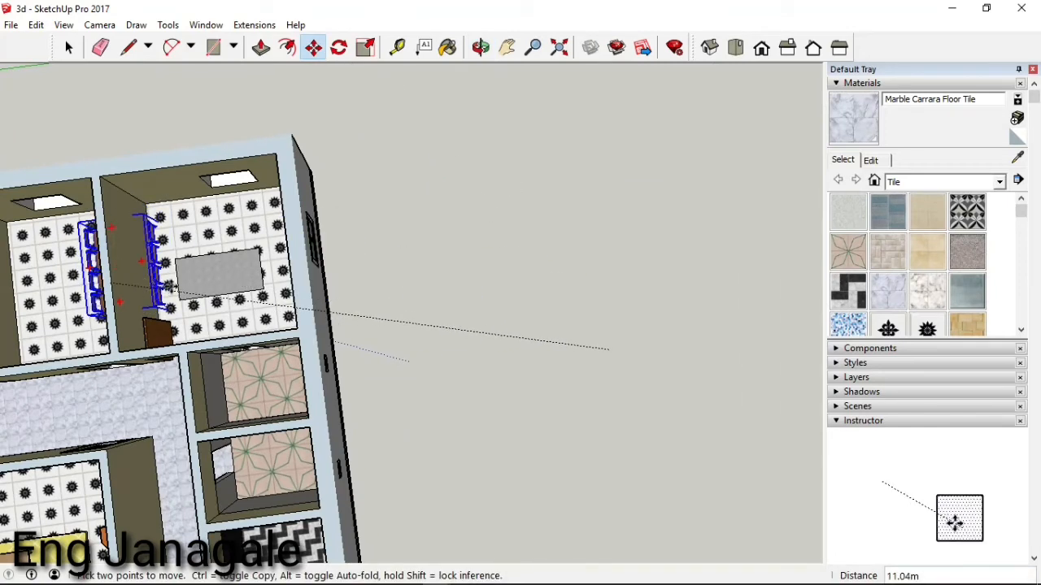
pyautogui.scroll(-2, 143, 283)
pyautogui.scroll(5, 32, 283)
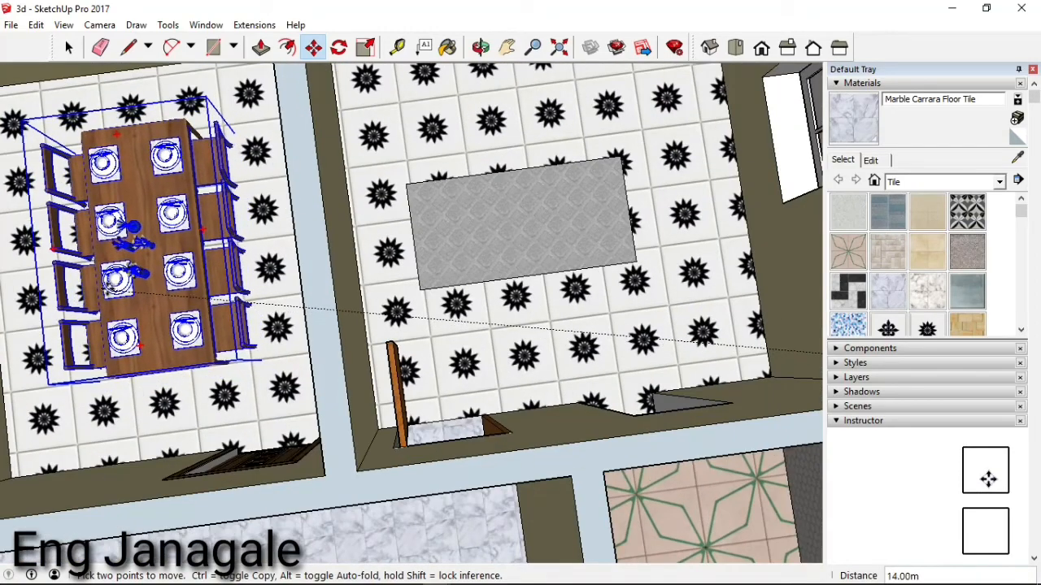
pyautogui.click(93, 299)
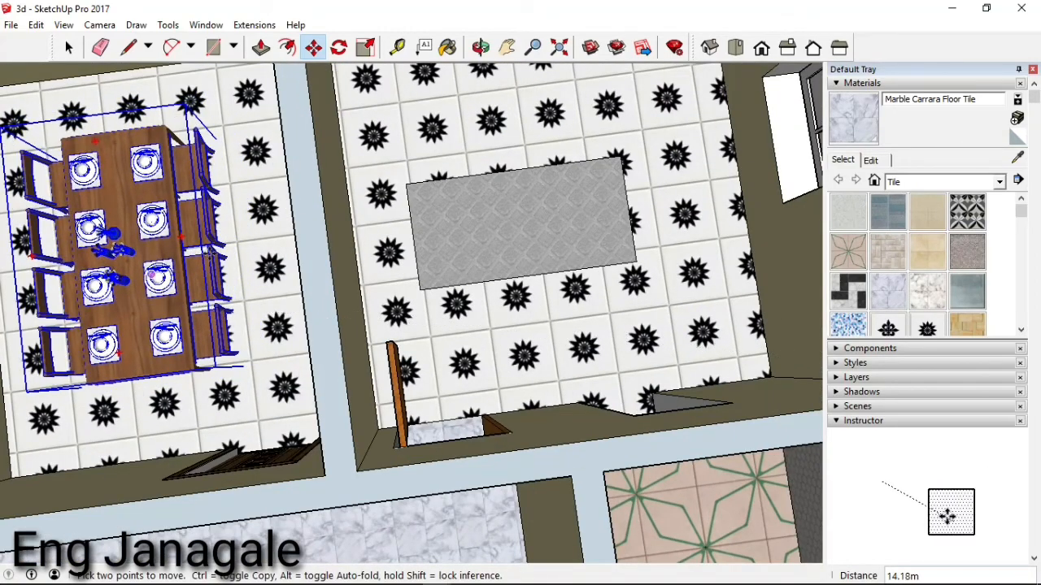
pyautogui.scroll(-3, 408, 290)
pyautogui.scroll(4, 300, 372)
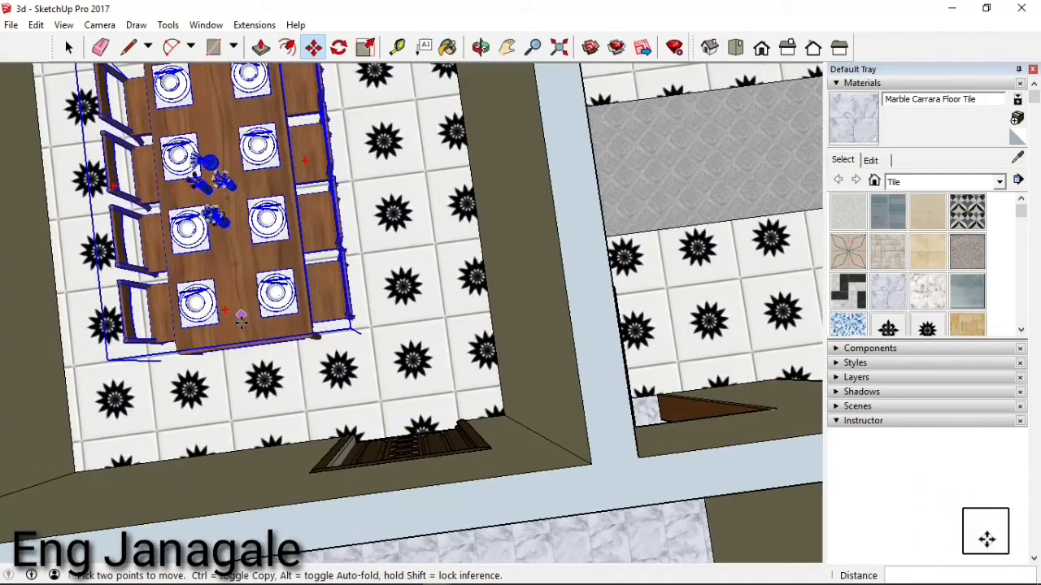
# - Examine the dining table set up close and its placement within the whole house
pyautogui.click(481, 47)
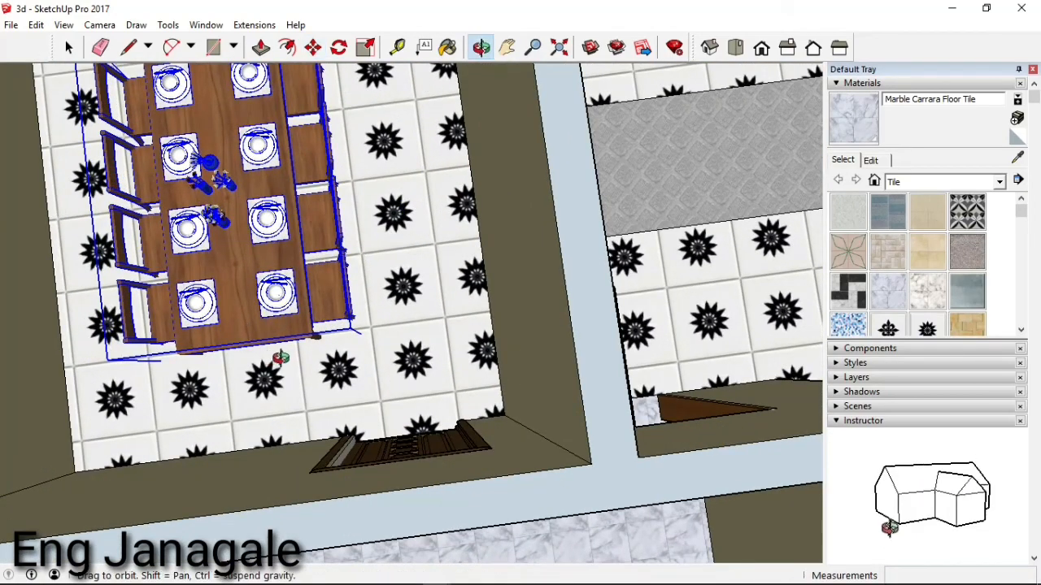
pyautogui.moveTo(280, 358); pyautogui.dragTo(225, 354)
pyautogui.scroll(8, 142, 484)
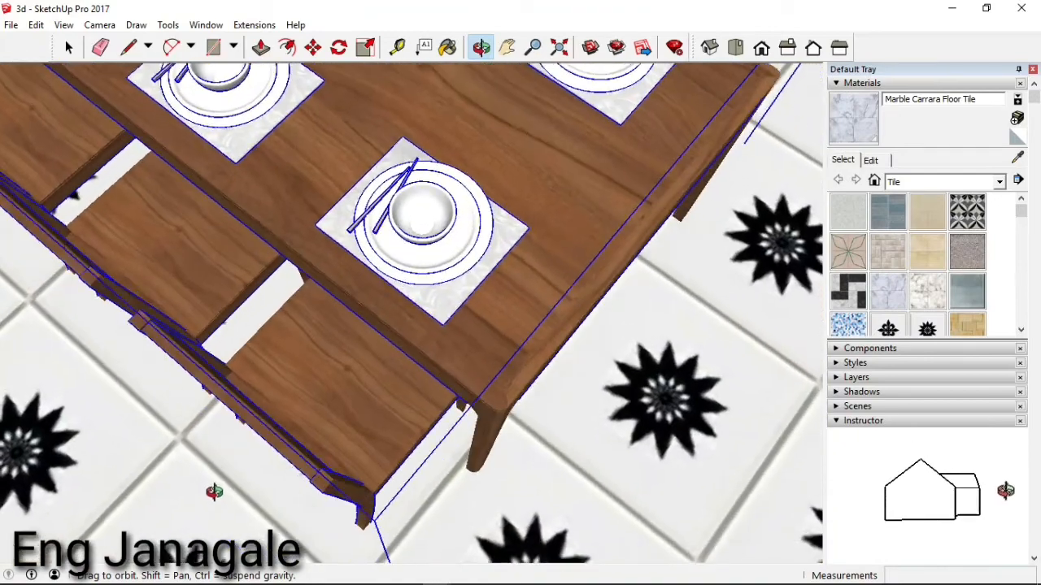
pyautogui.moveTo(214, 492); pyautogui.dragTo(495, 200)
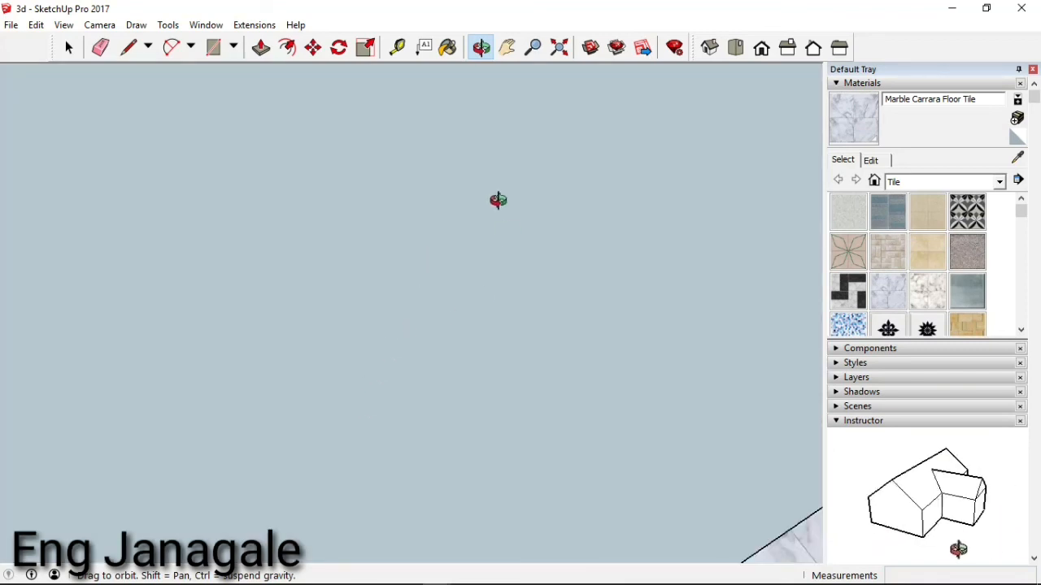
pyautogui.click(559, 49)
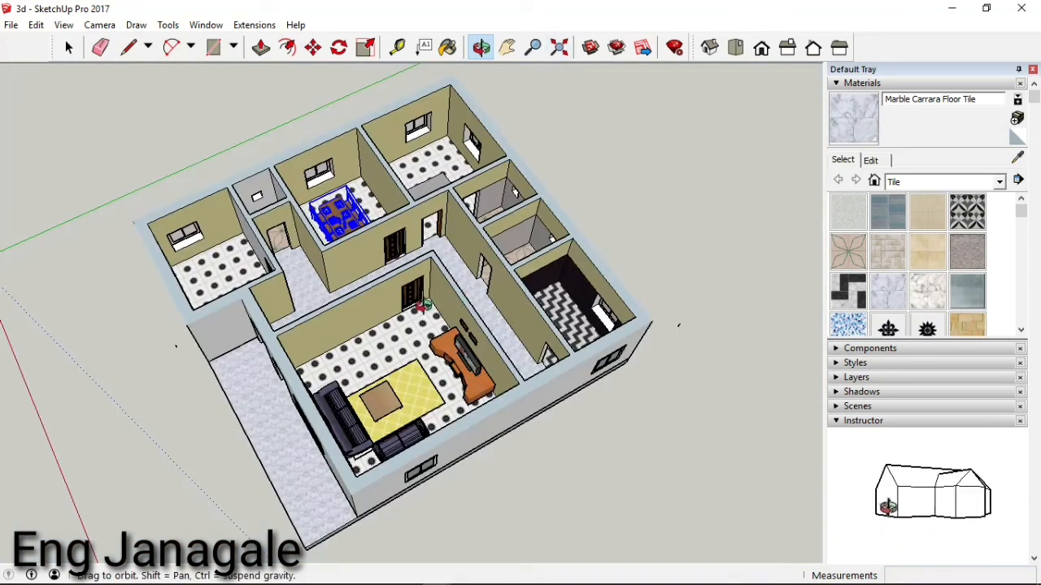
pyautogui.press('m')
pyautogui.scroll(3, 442, 236)
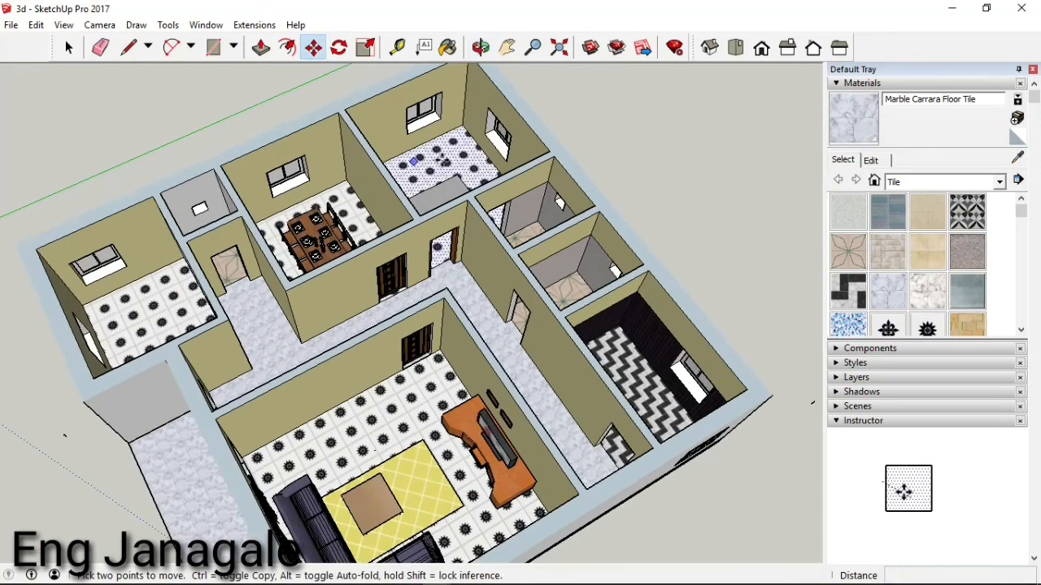
pyautogui.scroll(2, 442, 236)
pyautogui.scroll(-3, 441, 235)
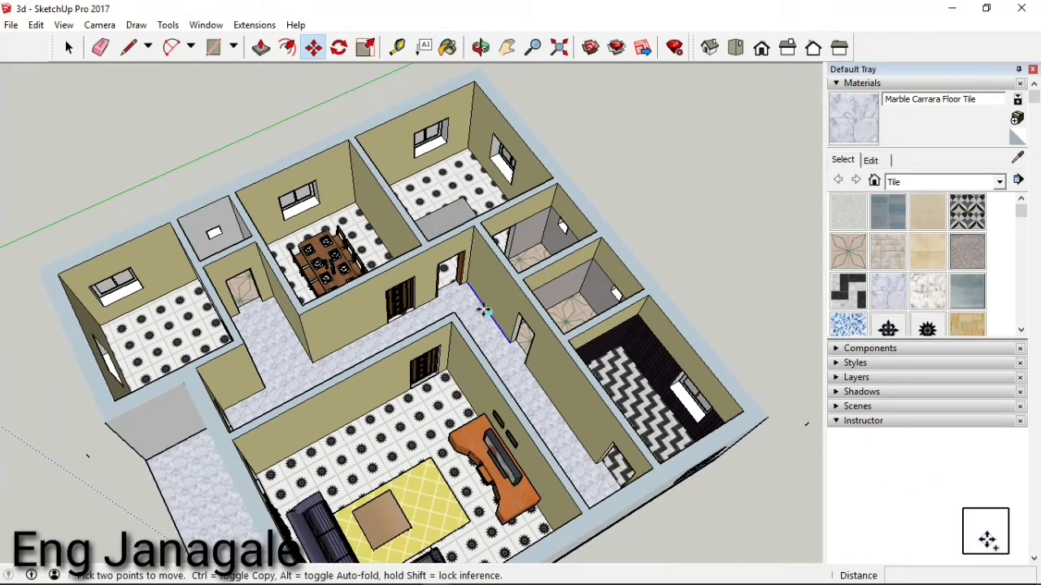
pyautogui.scroll(-2, 467, 307)
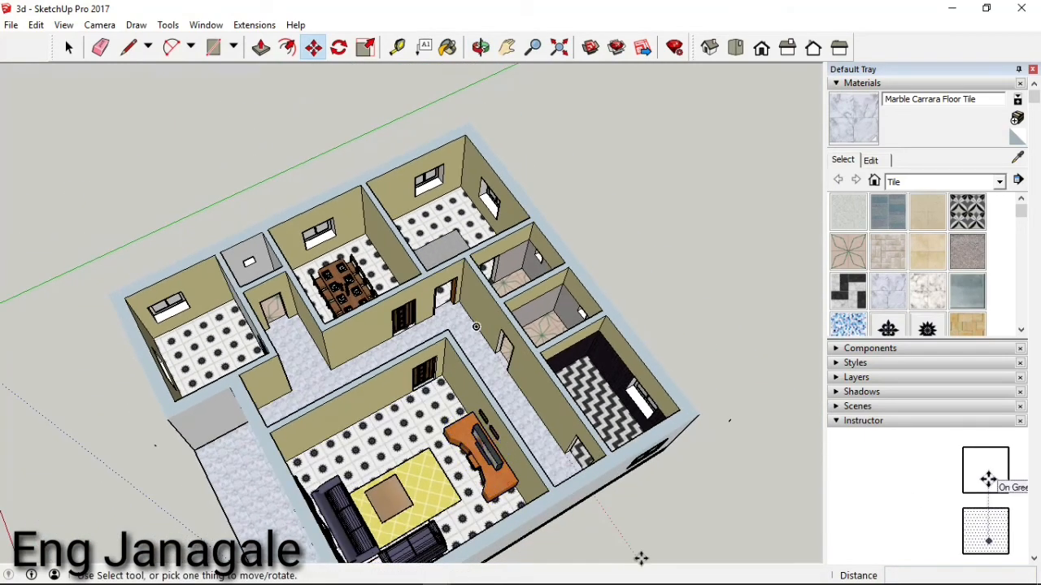